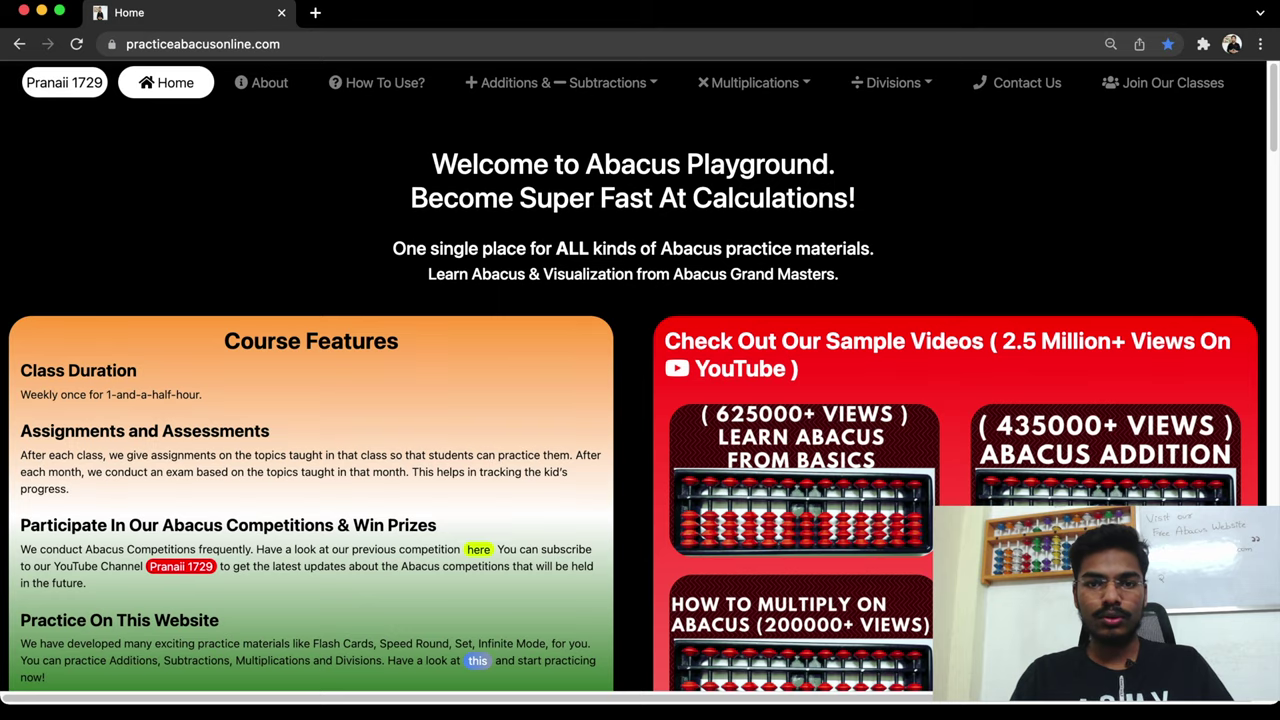
Open the Flash Cards practice page for additions and subtractions
{"action": "left_click", "coordinate": [562, 83]}
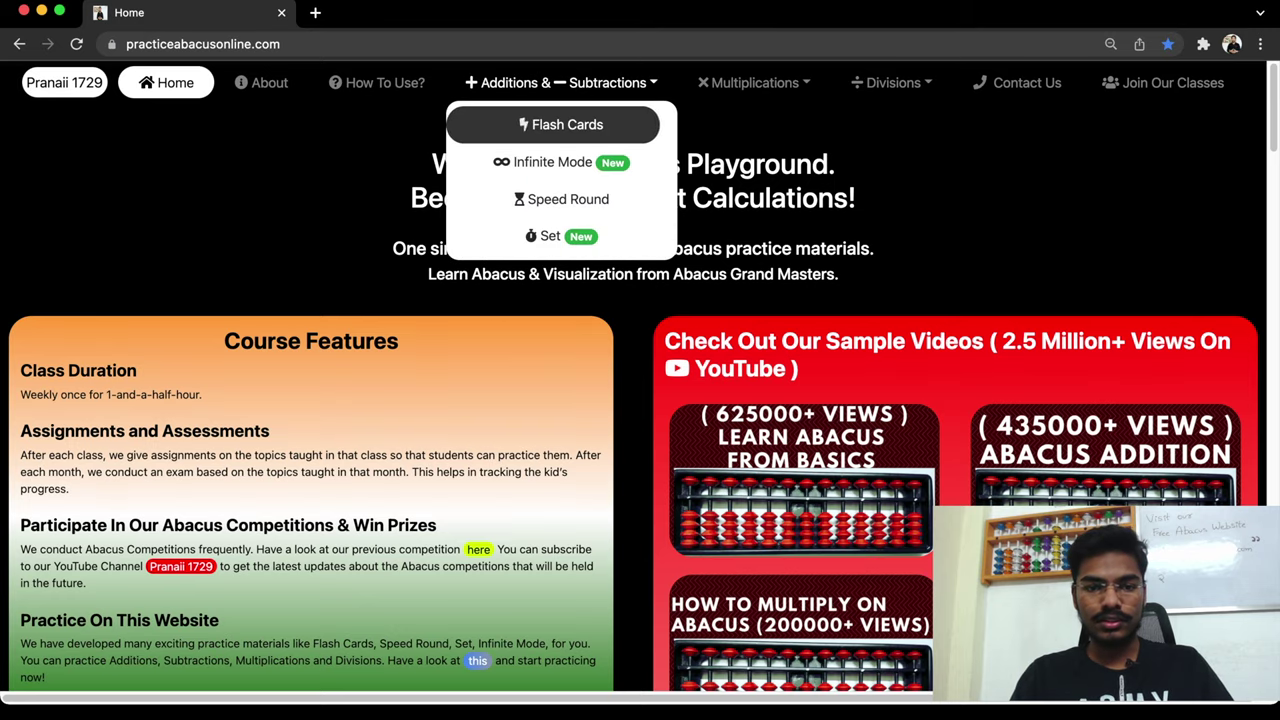
{"action": "left_click", "coordinate": [567, 124]}
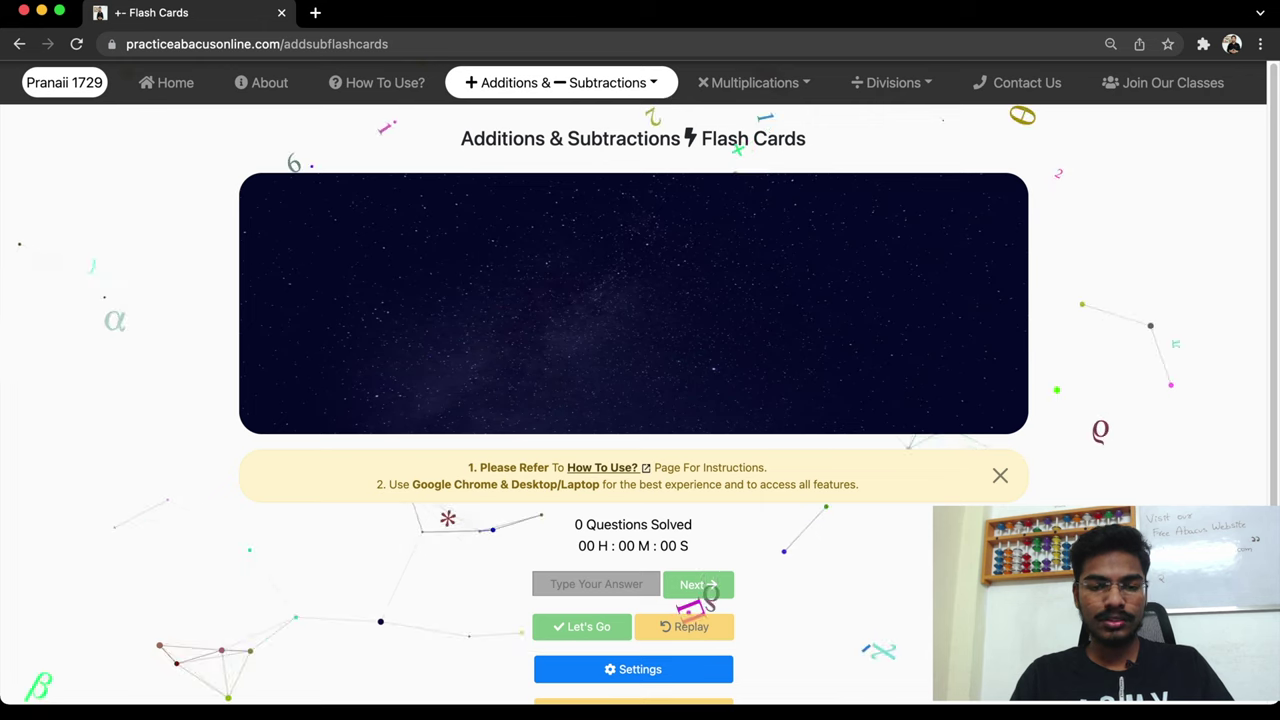
{"action": "scroll", "coordinate": [633, 400], "scroll_direction": "down", "scroll_amount": 2}
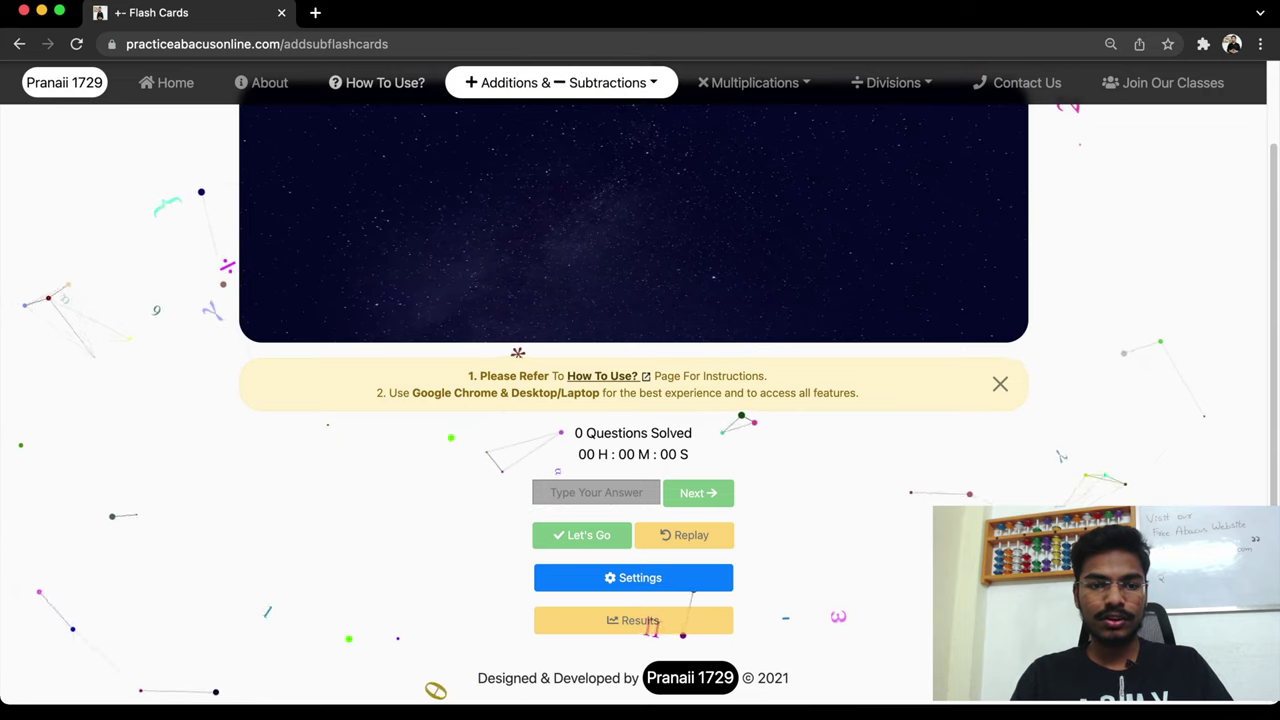
Look through the How To Use page's frequently asked questions and flash card help, and return to the flash cards page
{"action": "left_click", "coordinate": [377, 83]}
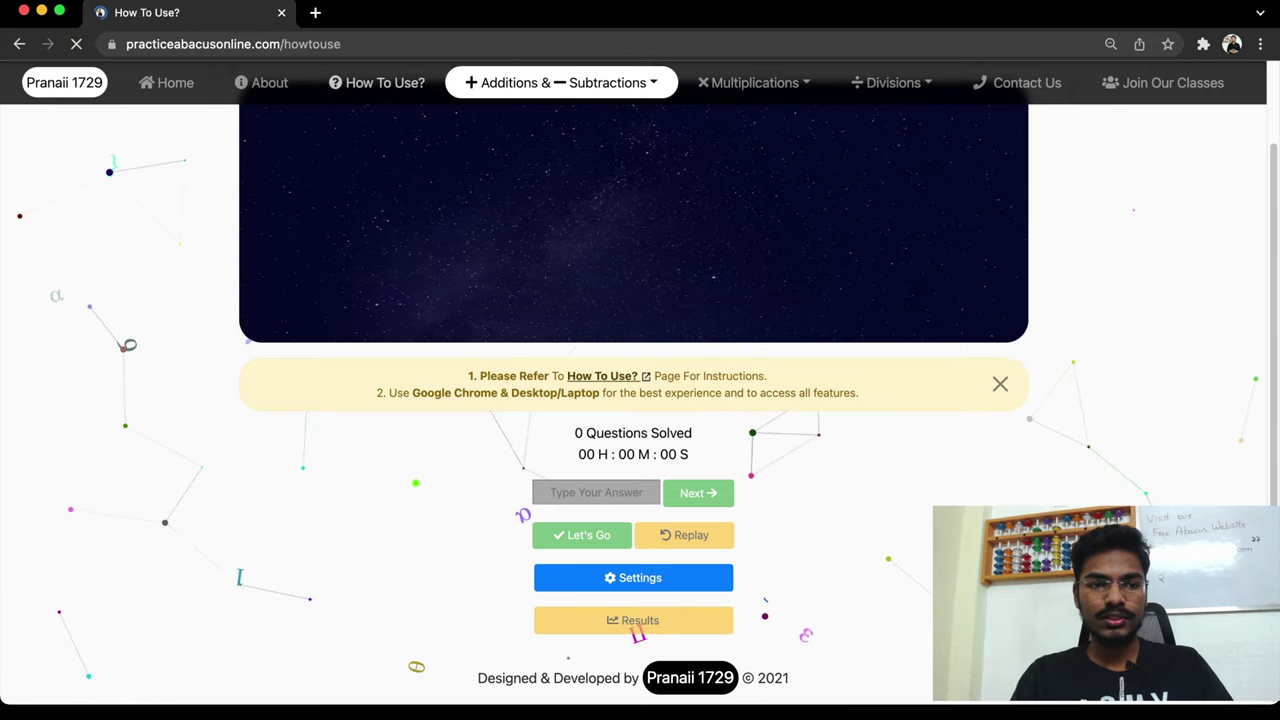
{"action": "scroll", "coordinate": [633, 391], "scroll_direction": "down", "scroll_amount": 2}
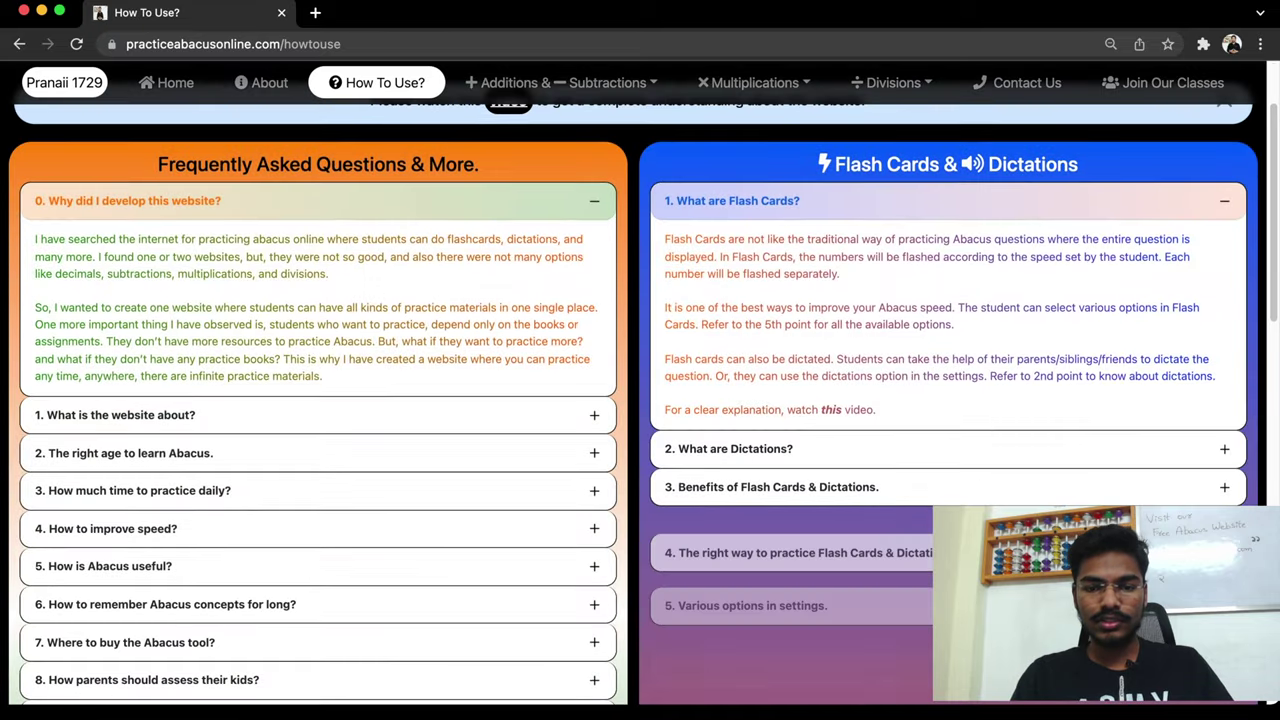
{"action": "scroll", "coordinate": [633, 400], "scroll_direction": "down", "scroll_amount": 5}
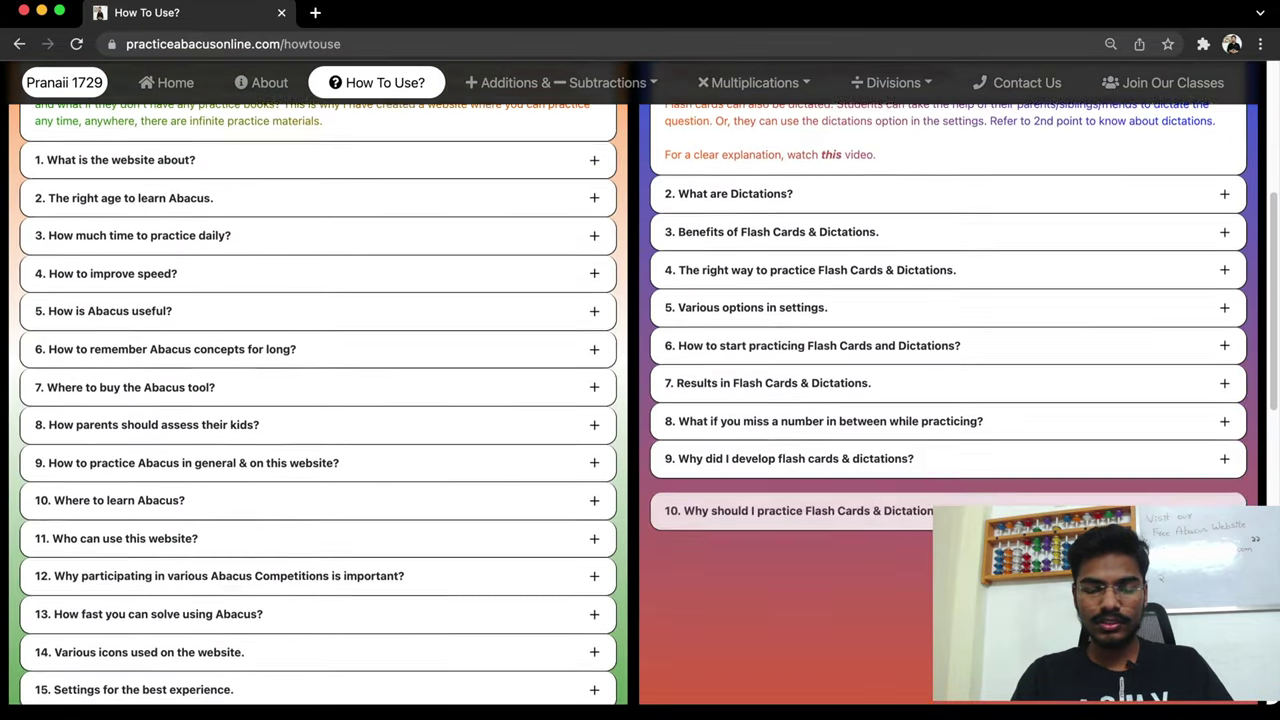
{"action": "scroll", "coordinate": [633, 400], "scroll_direction": "up", "scroll_amount": 5}
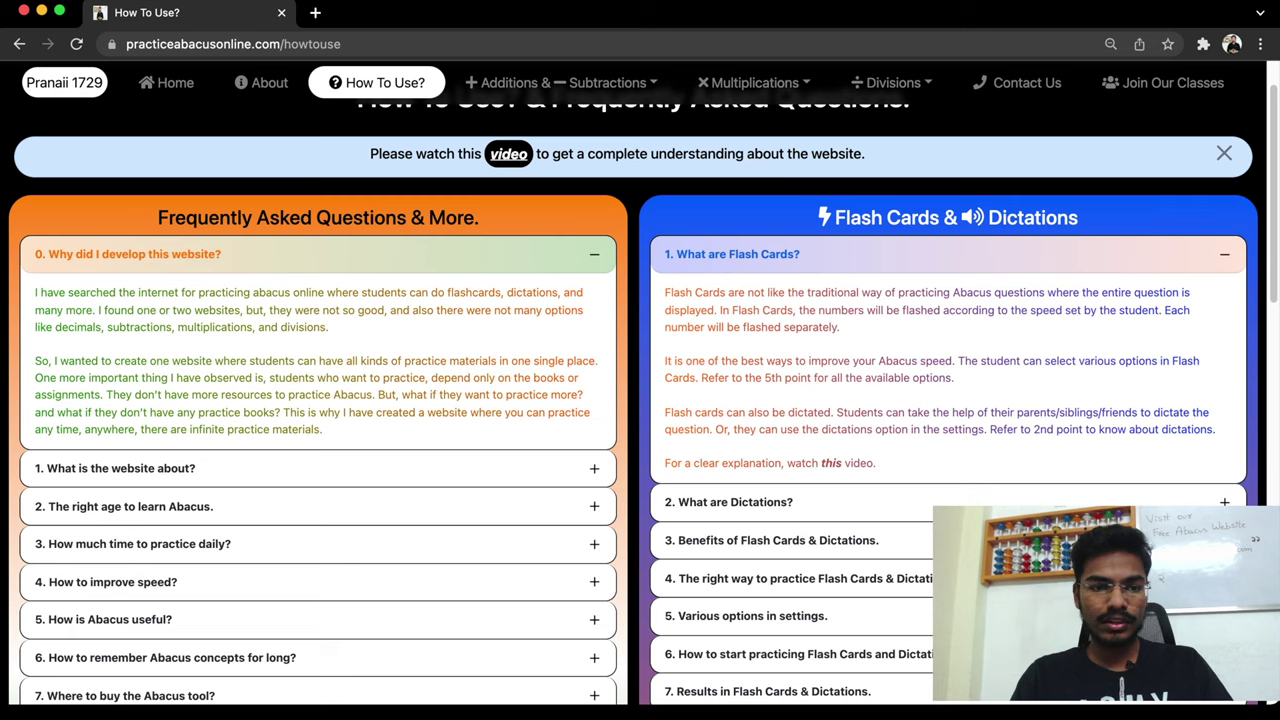
{"action": "scroll", "coordinate": [633, 400], "scroll_direction": "down", "scroll_amount": 14}
{"action": "scroll", "coordinate": [633, 400], "scroll_direction": "down", "scroll_amount": 6}
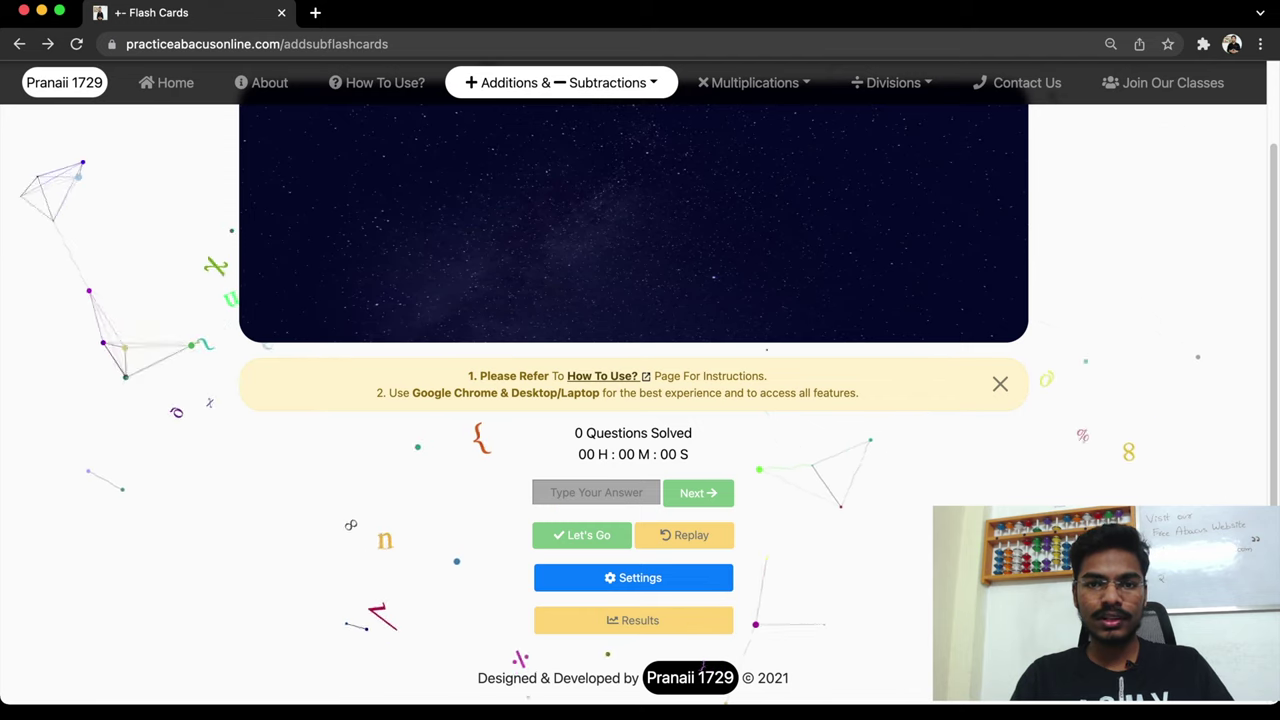
Highlight the Google Chrome and desktop/laptop recommendation and dismiss the instructions notice
{"action": "left_click_drag", "start_coordinate": [377, 393], "coordinate": [511, 393]}
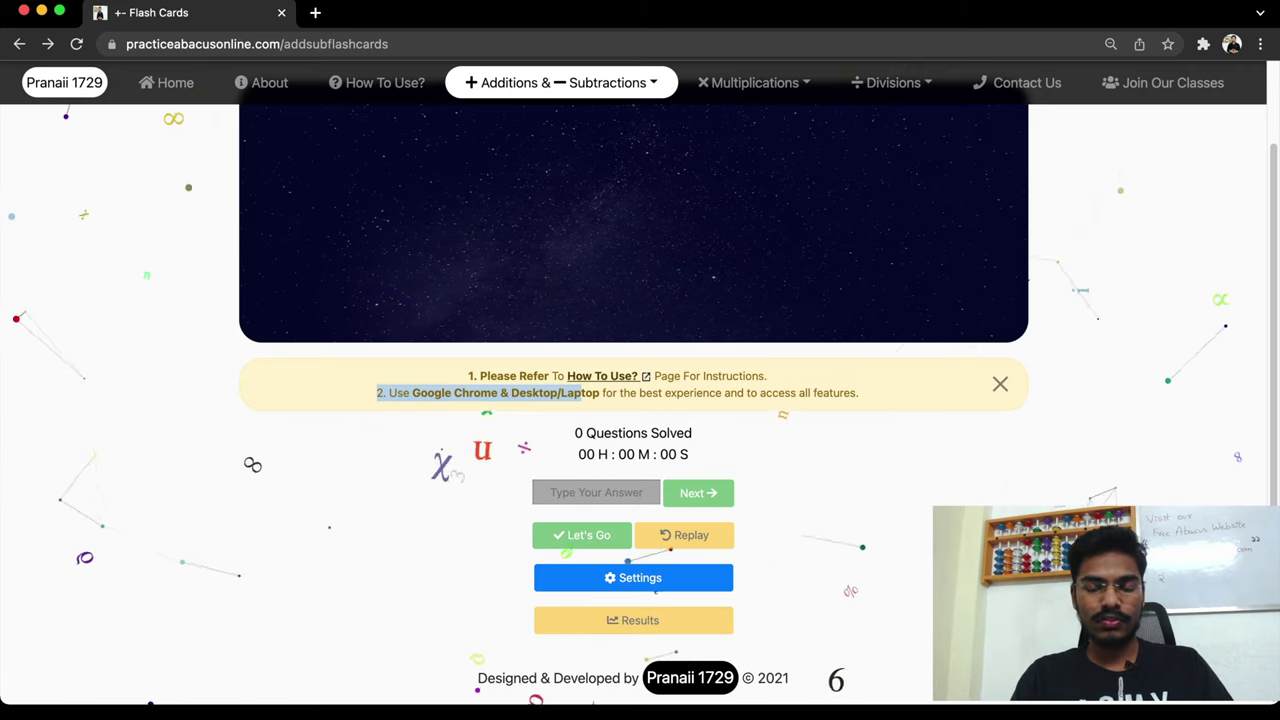
{"action": "left_click", "coordinate": [581, 394]}
{"action": "scroll", "coordinate": [640, 394], "scroll_direction": "up", "scroll_amount": 1}
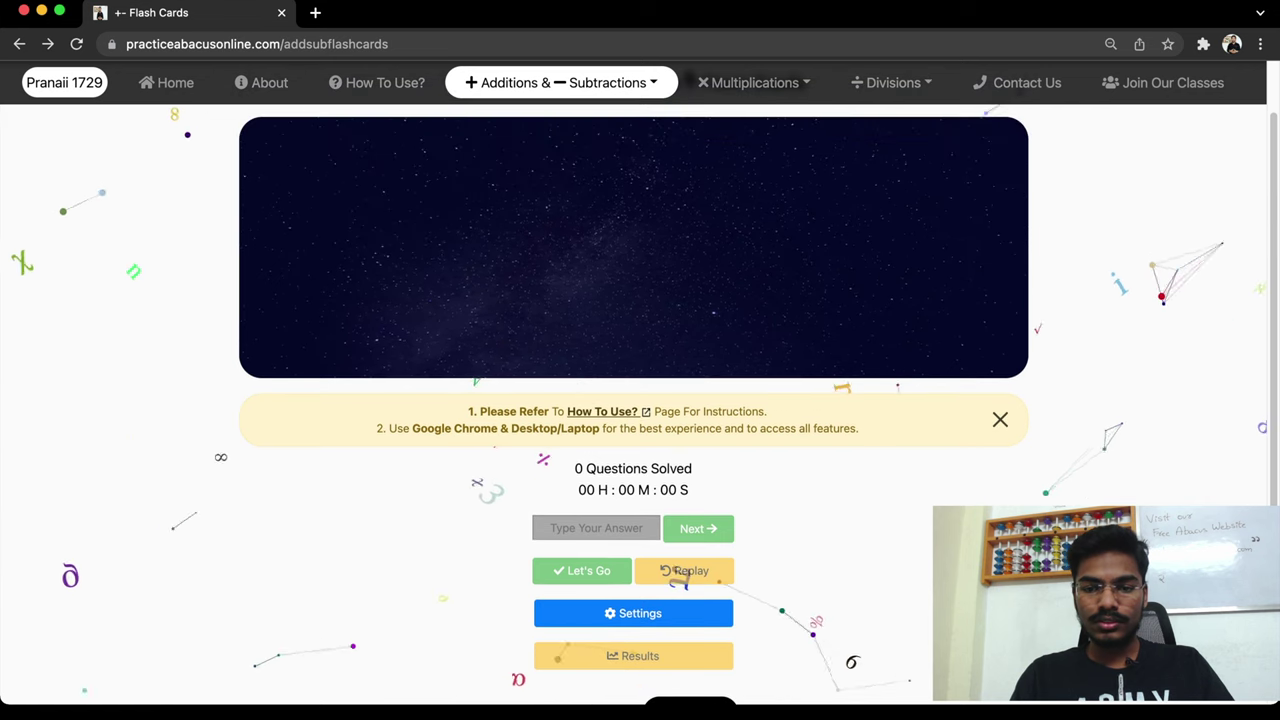
{"action": "left_click", "coordinate": [1000, 420]}
{"action": "scroll", "coordinate": [640, 400], "scroll_direction": "up", "scroll_amount": 1}
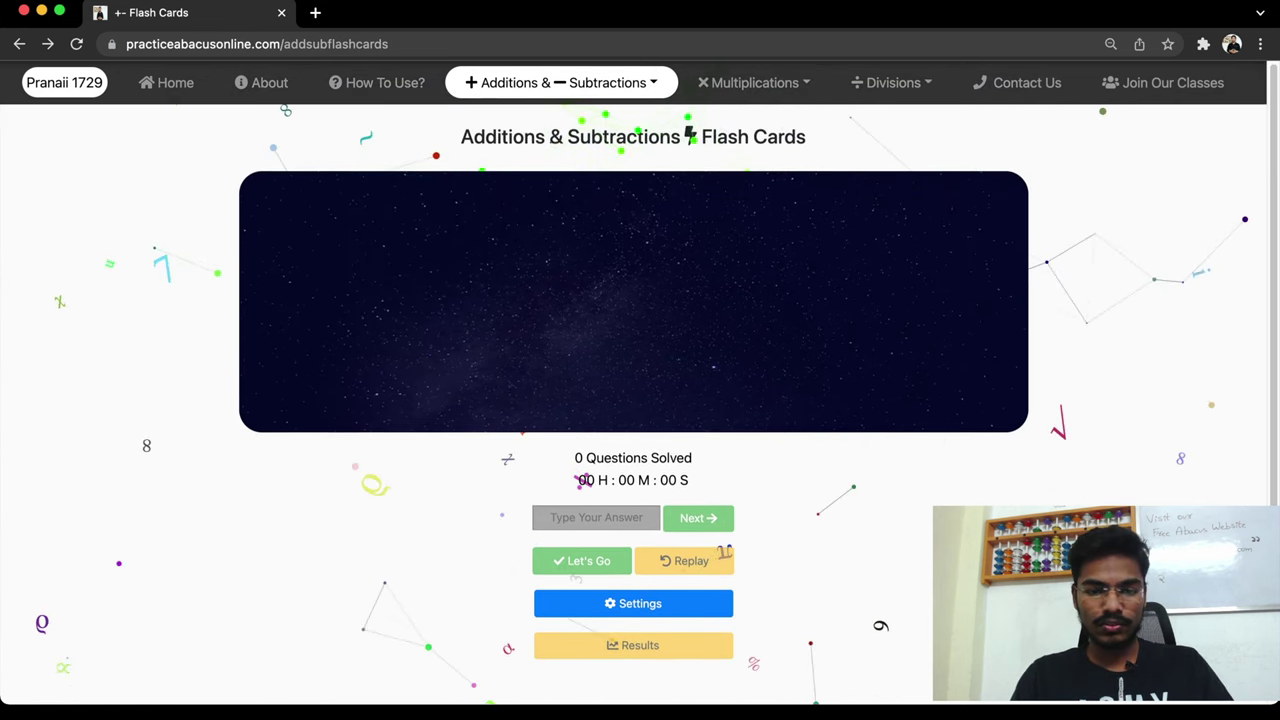
Highlight the stopwatch display and open the flash card settings to look over the available options
{"action": "left_click_drag", "start_coordinate": [579, 480], "coordinate": [689, 481]}
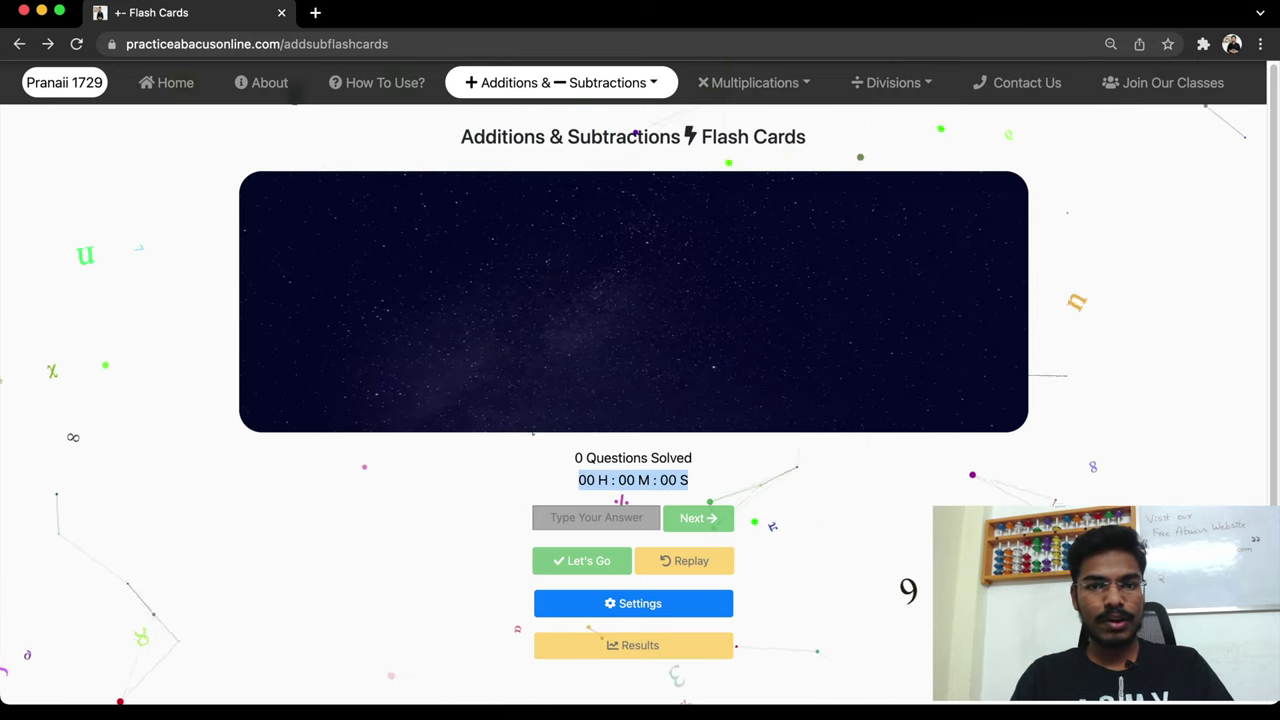
{"action": "scroll", "coordinate": [633, 400], "scroll_direction": "down", "scroll_amount": 1}
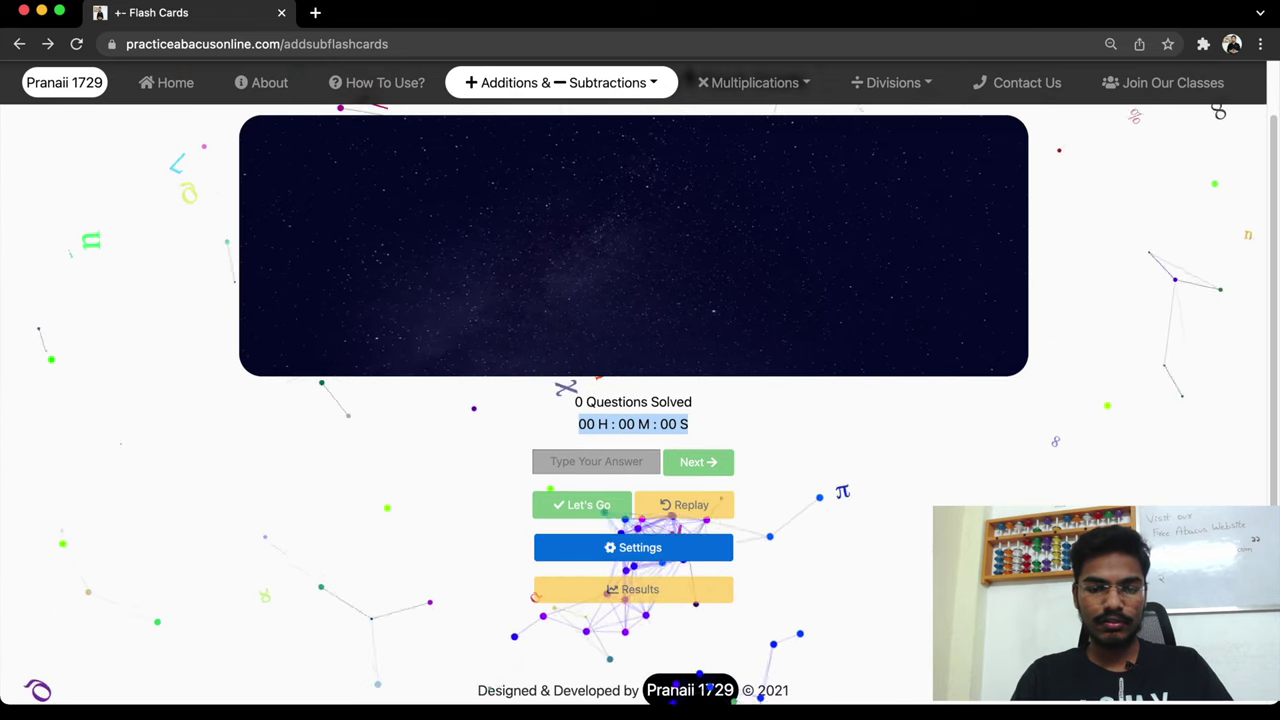
{"action": "left_click", "coordinate": [633, 547]}
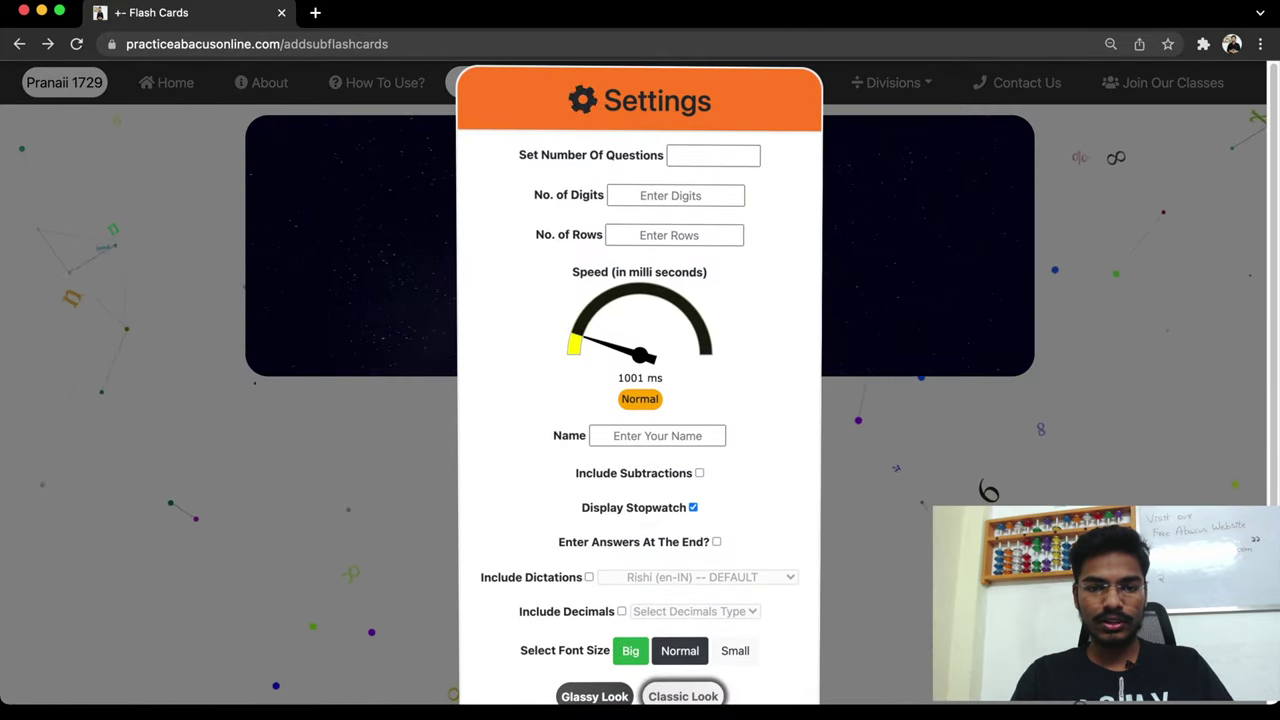
{"action": "scroll", "coordinate": [640, 400], "scroll_direction": "down", "scroll_amount": 3}
{"action": "scroll", "coordinate": [640, 400], "scroll_direction": "up", "scroll_amount": 3}
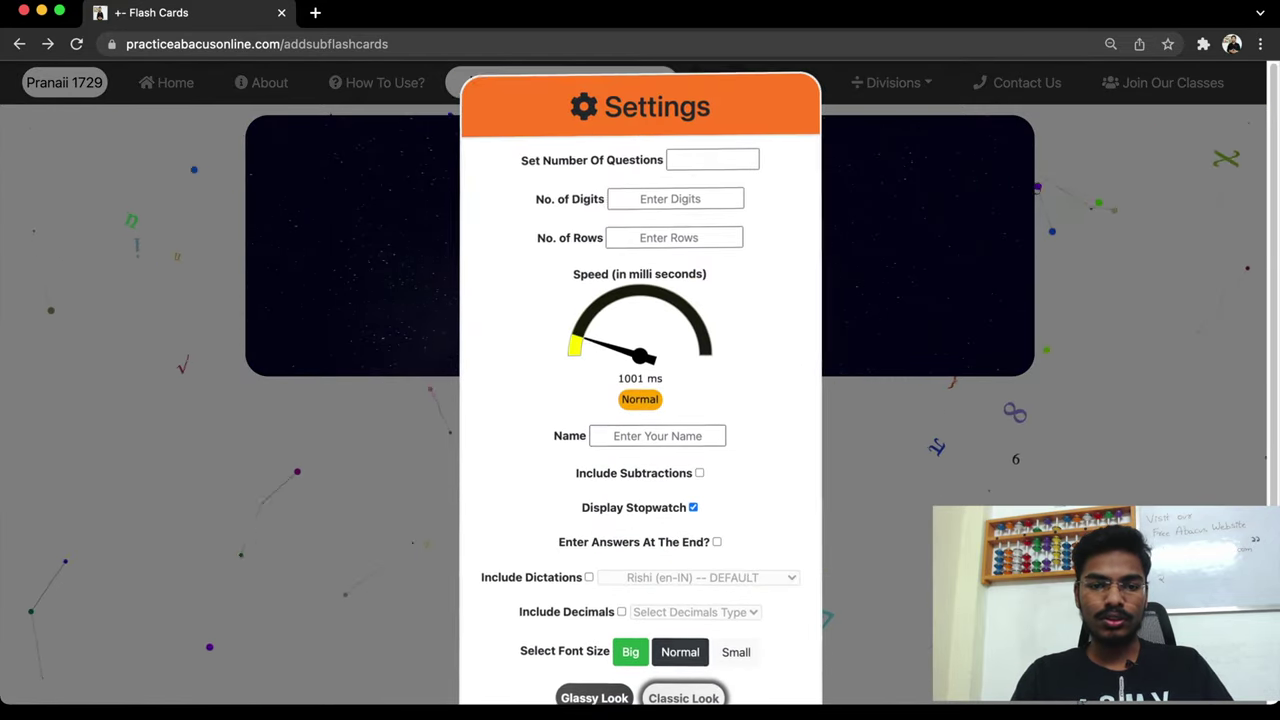
Set the number of questions to 1, the number of digits to 2 and the number of rows to 3
{"action": "left_click", "coordinate": [713, 156]}
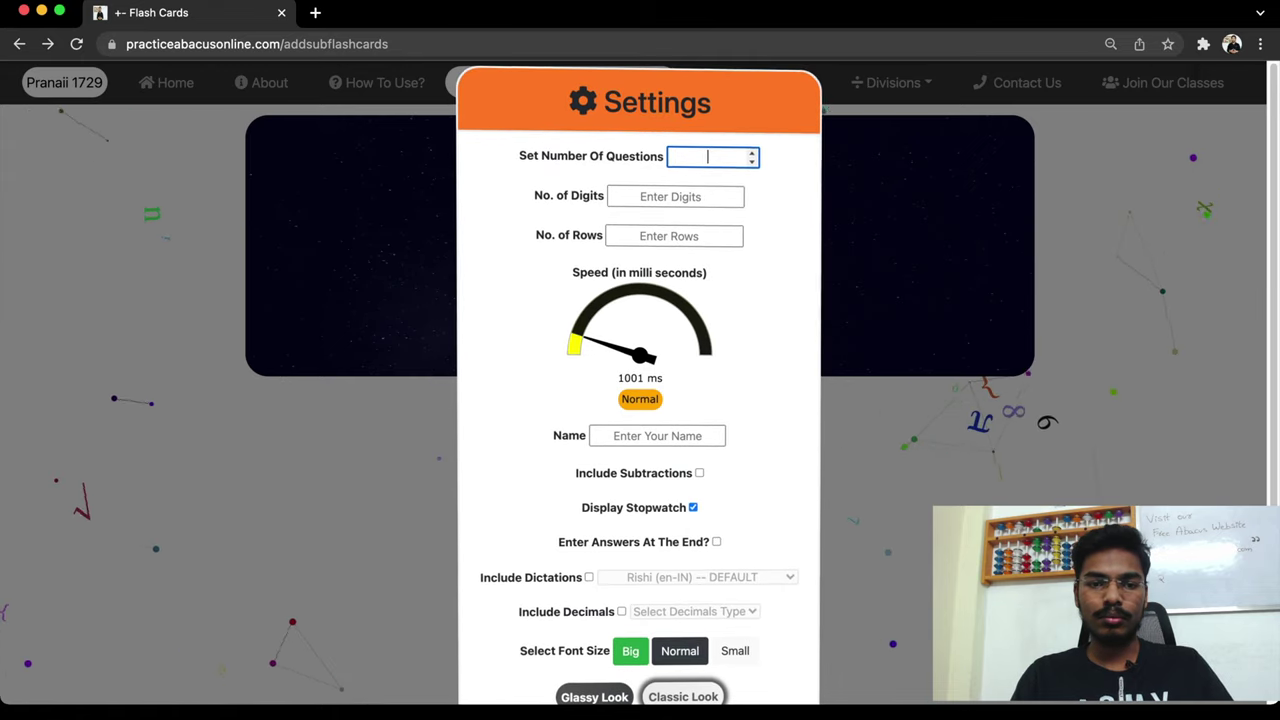
{"action": "left_click_drag", "start_coordinate": [519, 157], "coordinate": [665, 156]}
{"action": "left_click", "coordinate": [712, 156]}
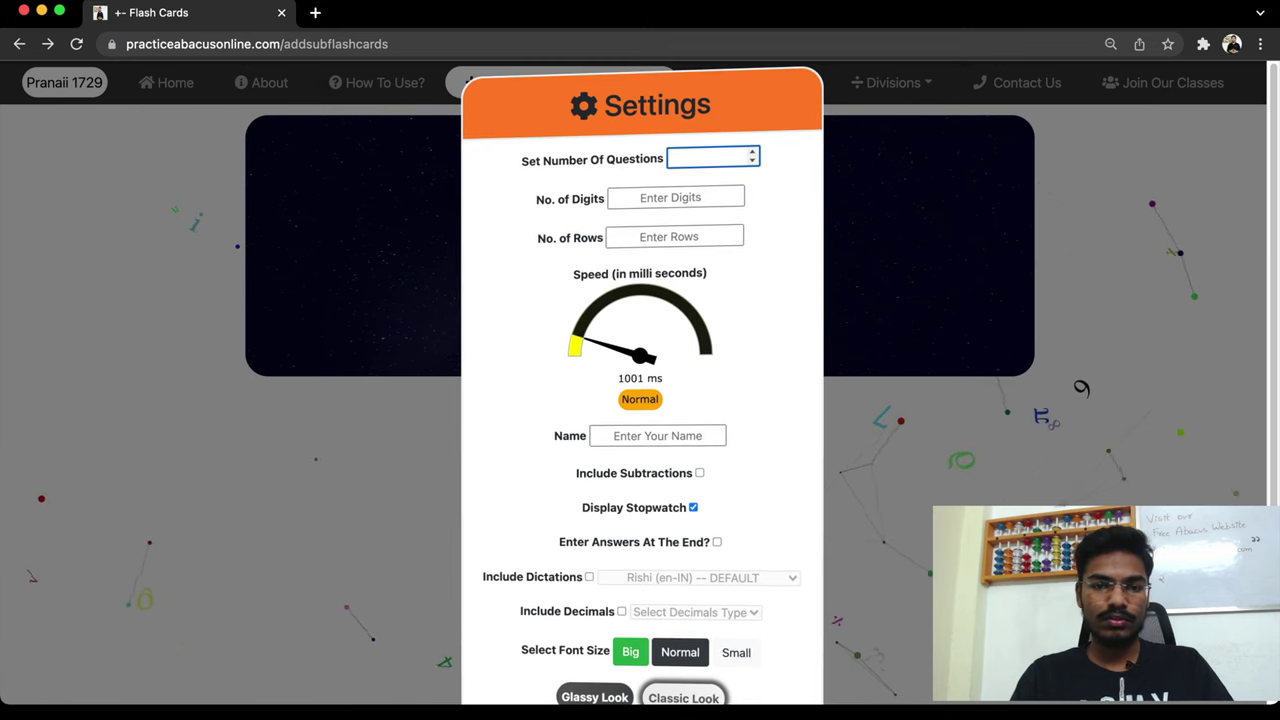
{"action": "type", "text": "1"}
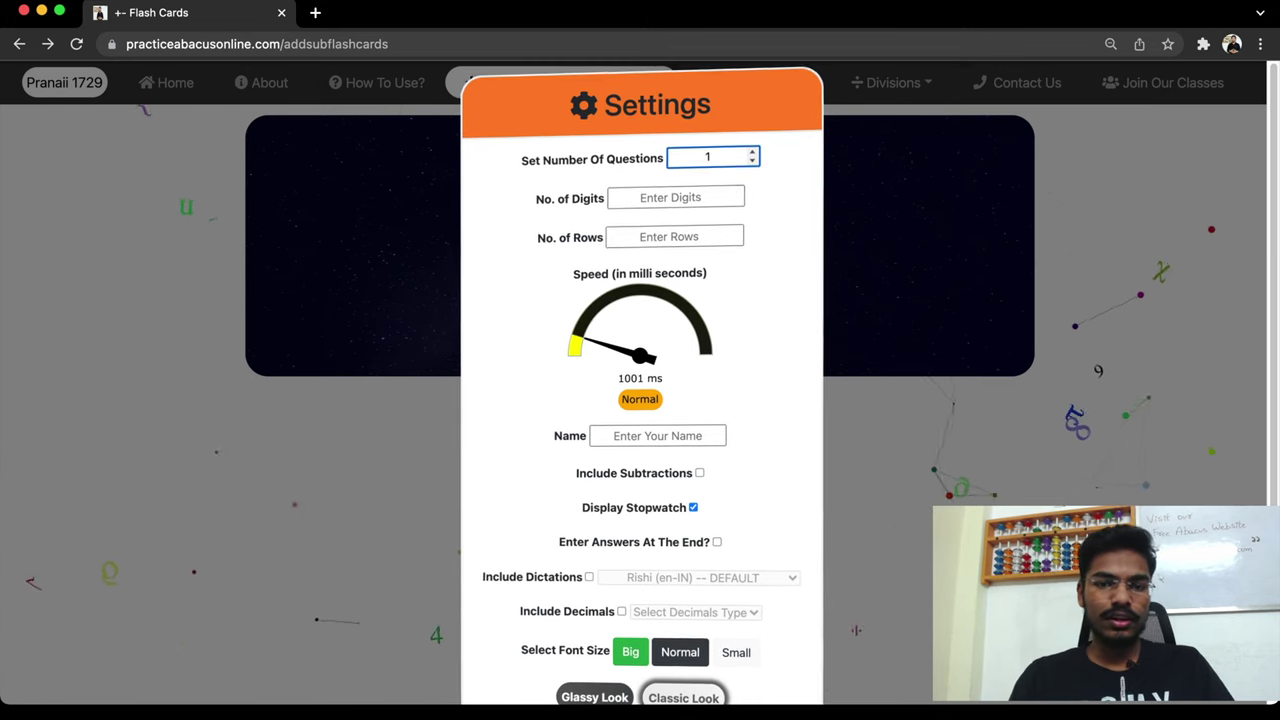
{"action": "key", "text": "Tab"}
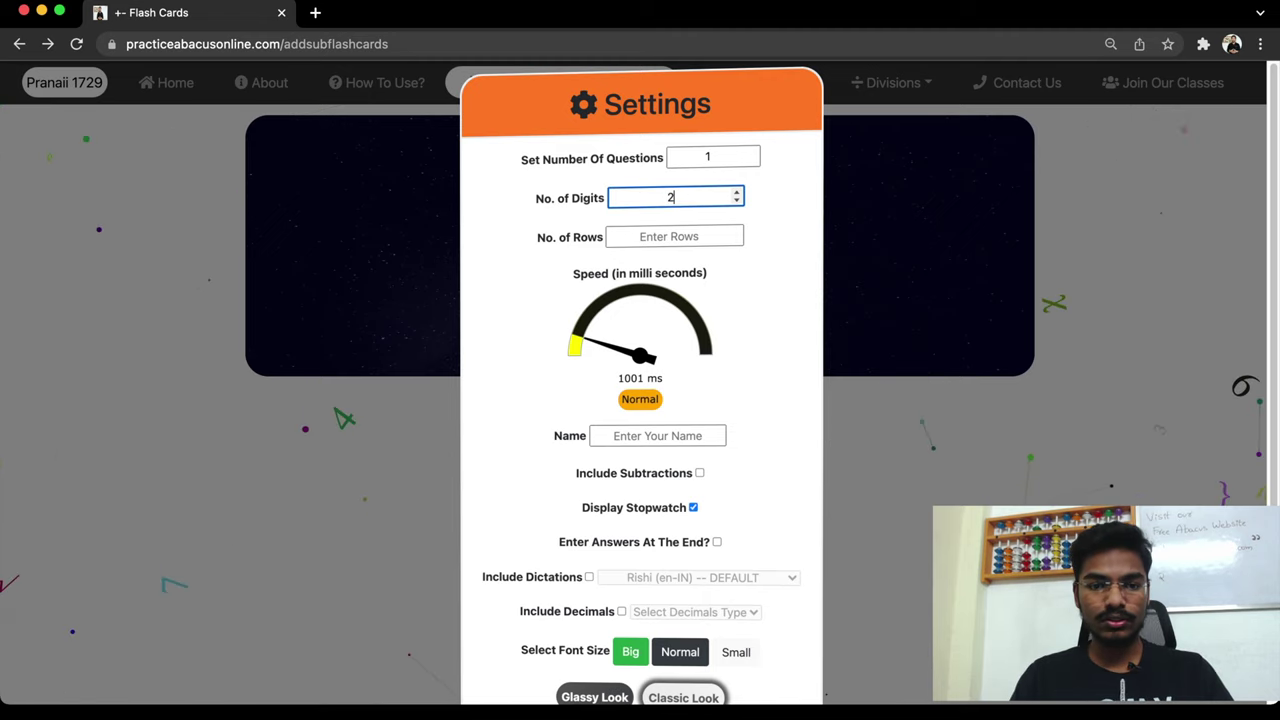
{"action": "left_click", "coordinate": [670, 237]}
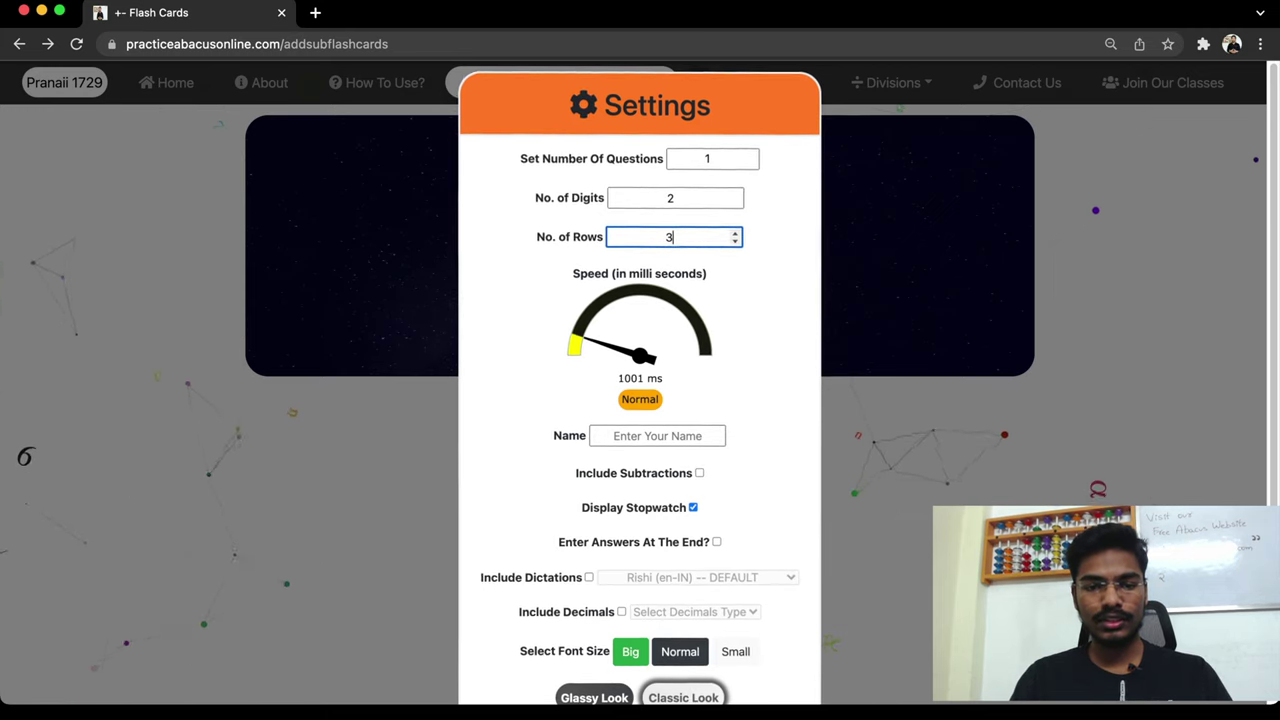
Enter the student's name, include subtractions and save the flash card settings
{"action": "key", "text": "super+plus"}
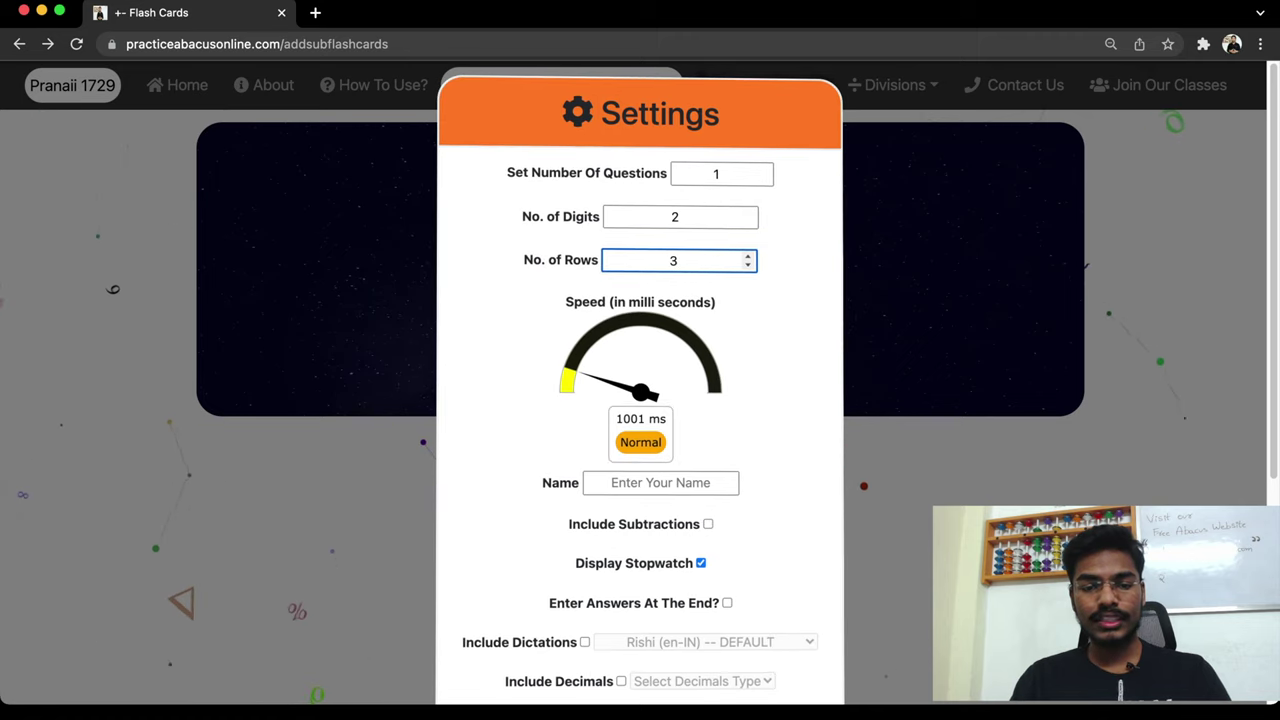
{"action": "left_click", "coordinate": [775, 365]}
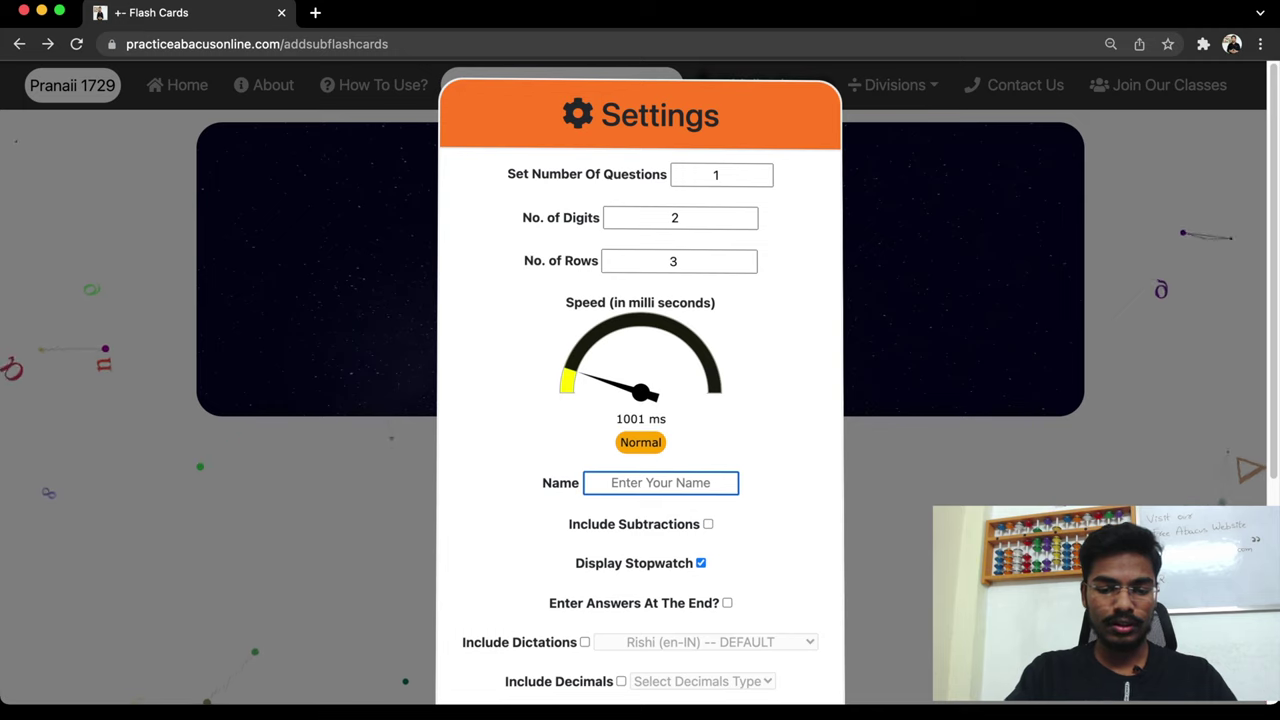
{"action": "scroll", "coordinate": [640, 400], "scroll_direction": "down", "scroll_amount": 2}
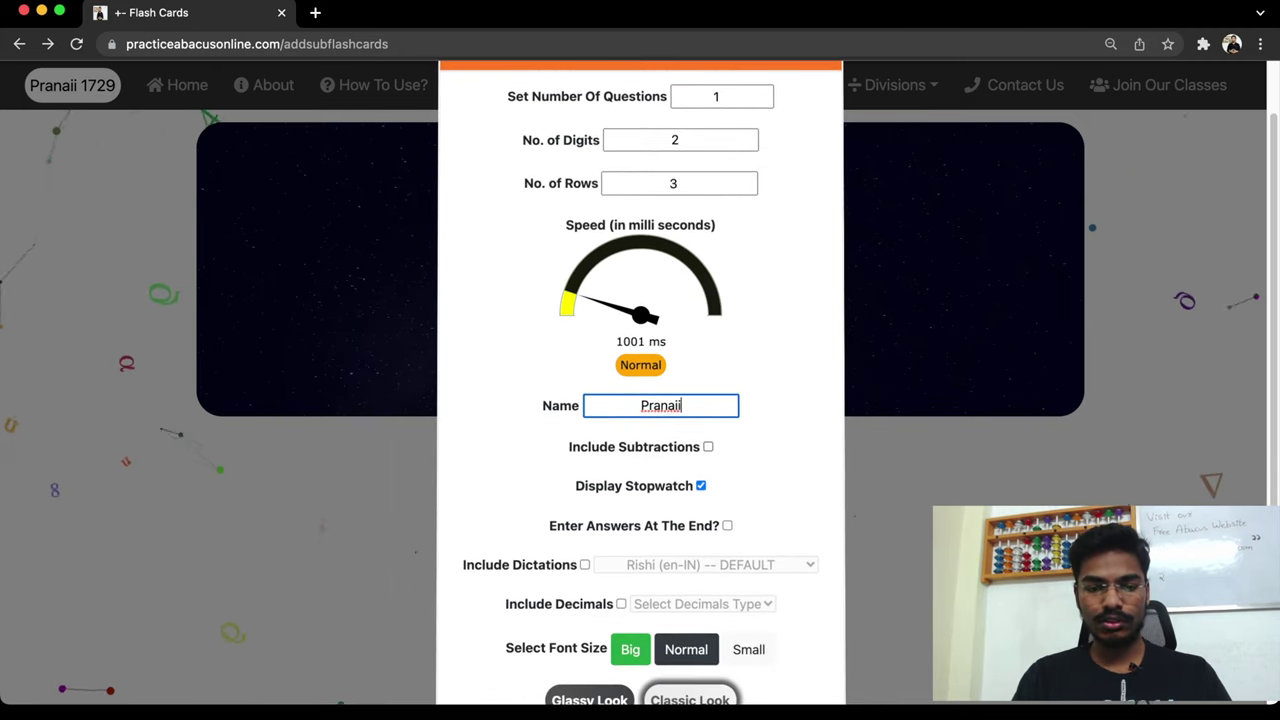
{"action": "scroll", "coordinate": [640, 400], "scroll_direction": "down", "scroll_amount": 2}
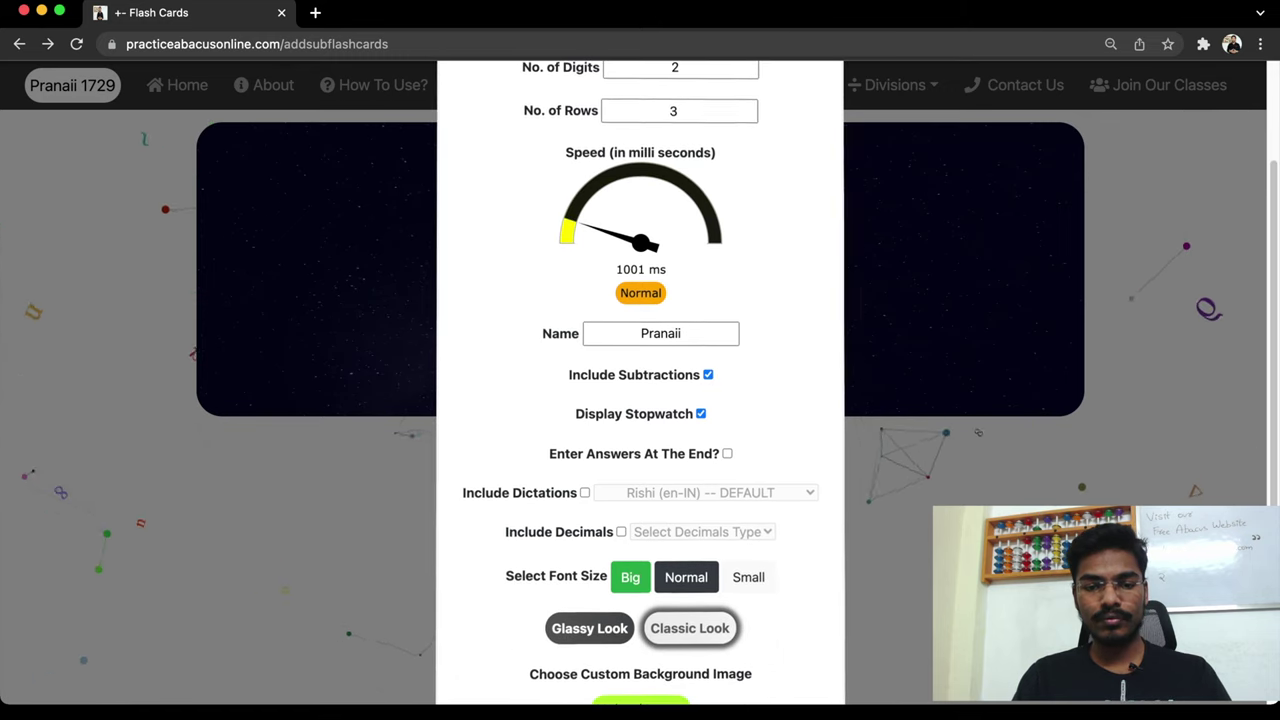
{"action": "scroll", "coordinate": [640, 400], "scroll_direction": "down", "scroll_amount": 4}
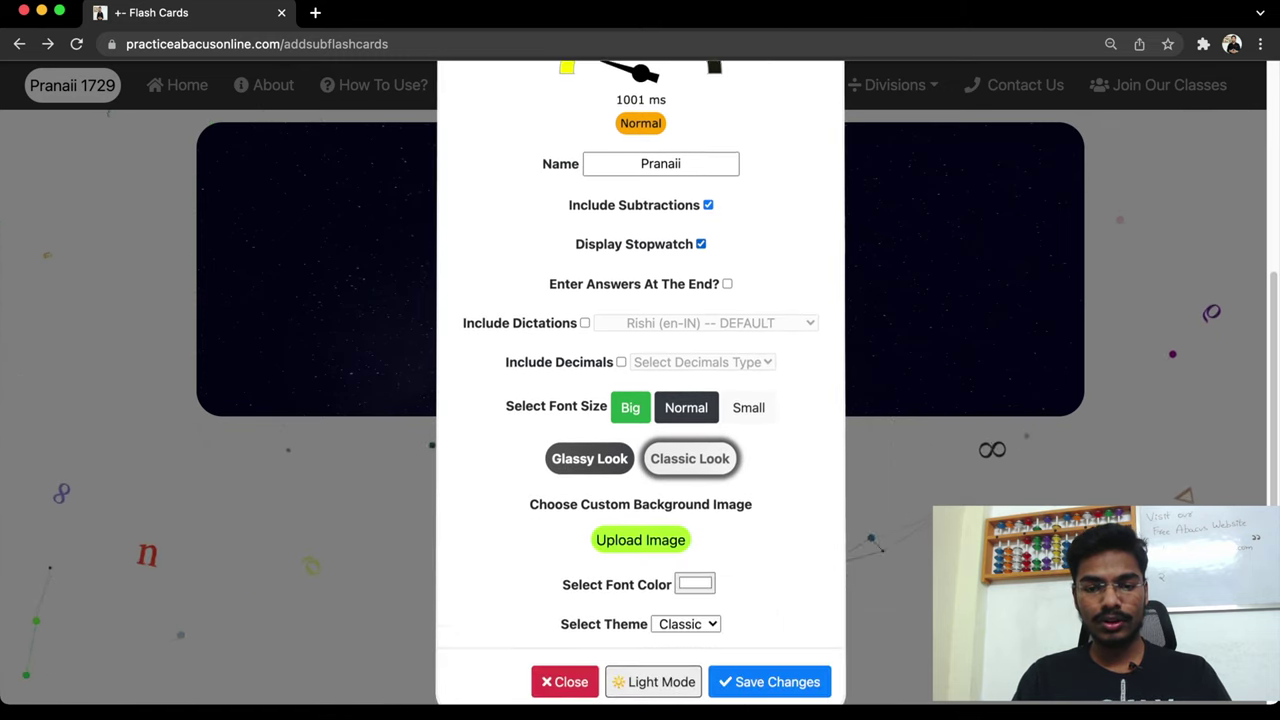
{"action": "left_click", "coordinate": [768, 649]}
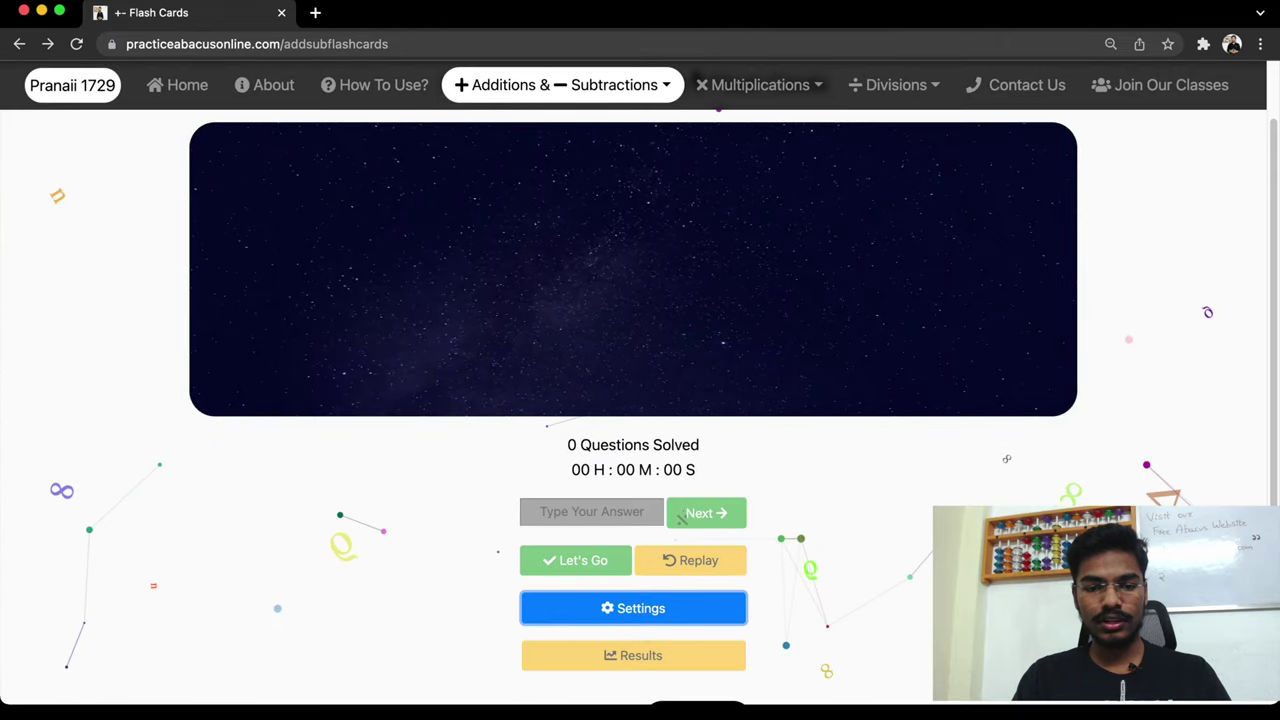
Highlight the stopwatch, reopen the flash card settings and set the number of questions to 1
{"action": "left_click_drag", "start_coordinate": [572, 470], "coordinate": [635, 470]}
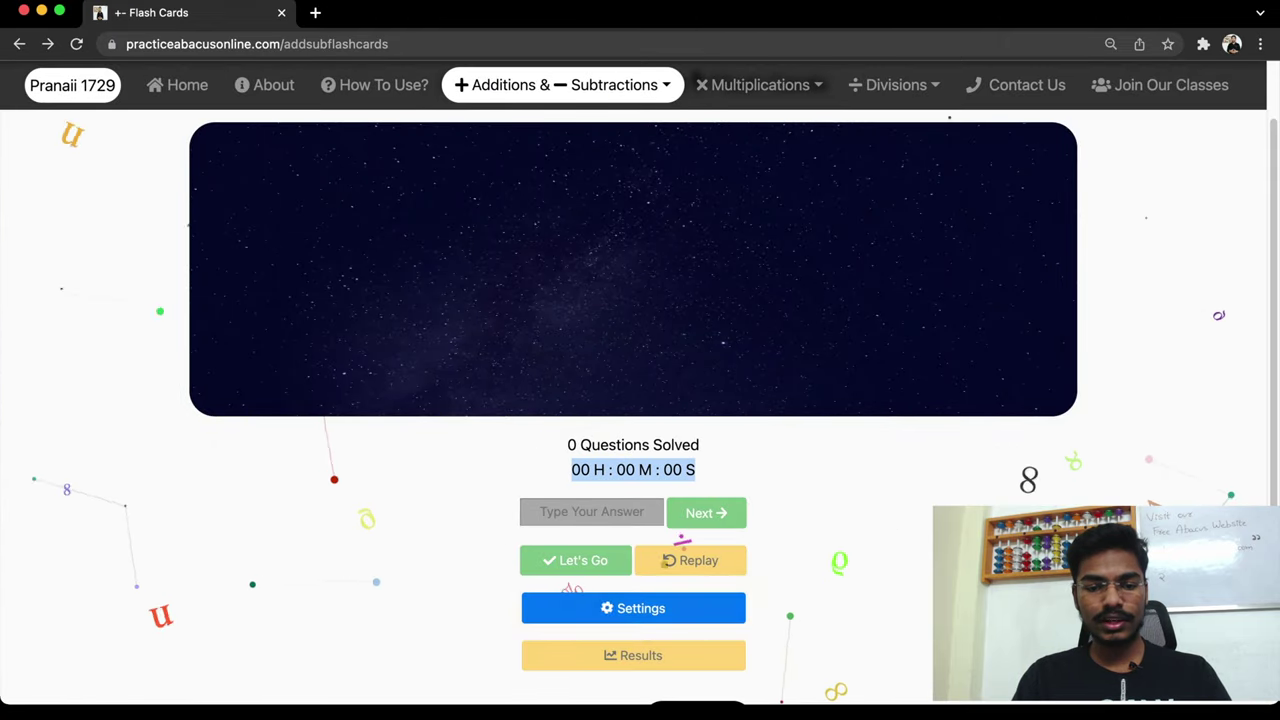
{"action": "left_click", "coordinate": [633, 608]}
{"action": "left_click", "coordinate": [716, 168]}
{"action": "type", "text": "1"}
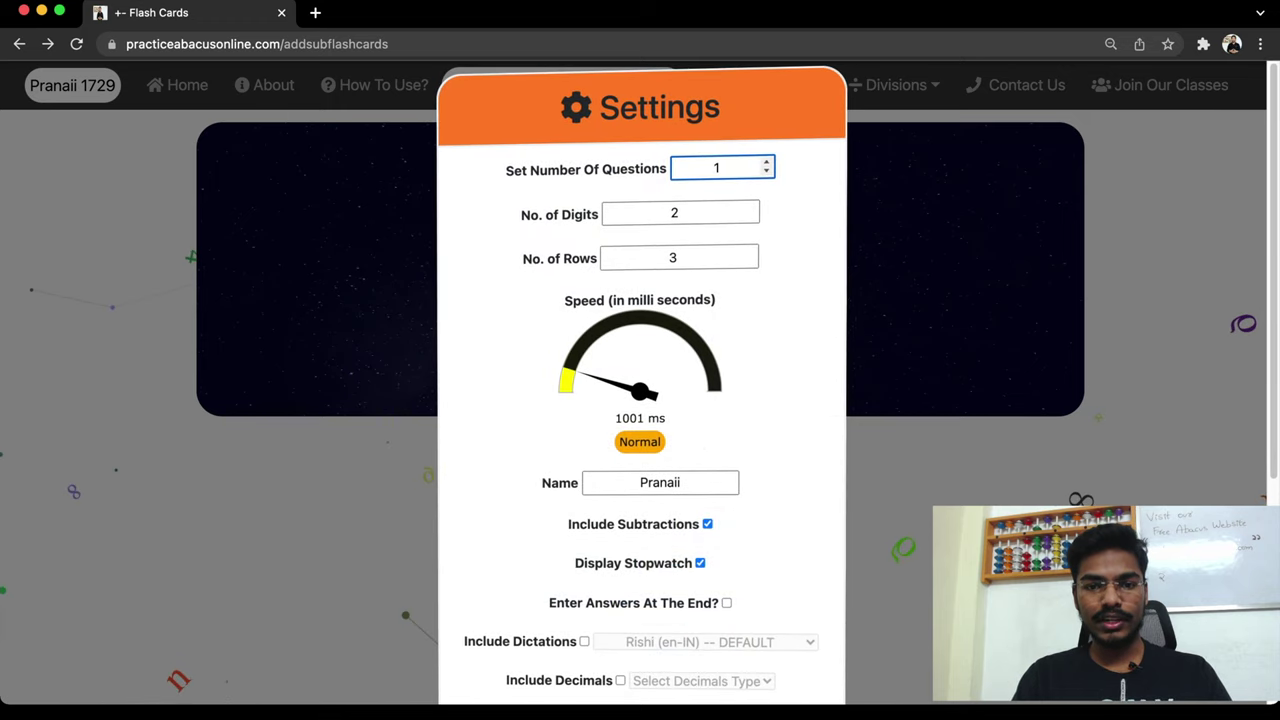
Highlight the Set Number Of Questions label and look through the rest of the settings
{"action": "left_click_drag", "start_coordinate": [507, 168], "coordinate": [659, 170]}
{"action": "scroll", "coordinate": [660, 300], "scroll_direction": "down", "scroll_amount": 4}
{"action": "scroll", "coordinate": [660, 300], "scroll_direction": "up", "scroll_amount": 4}
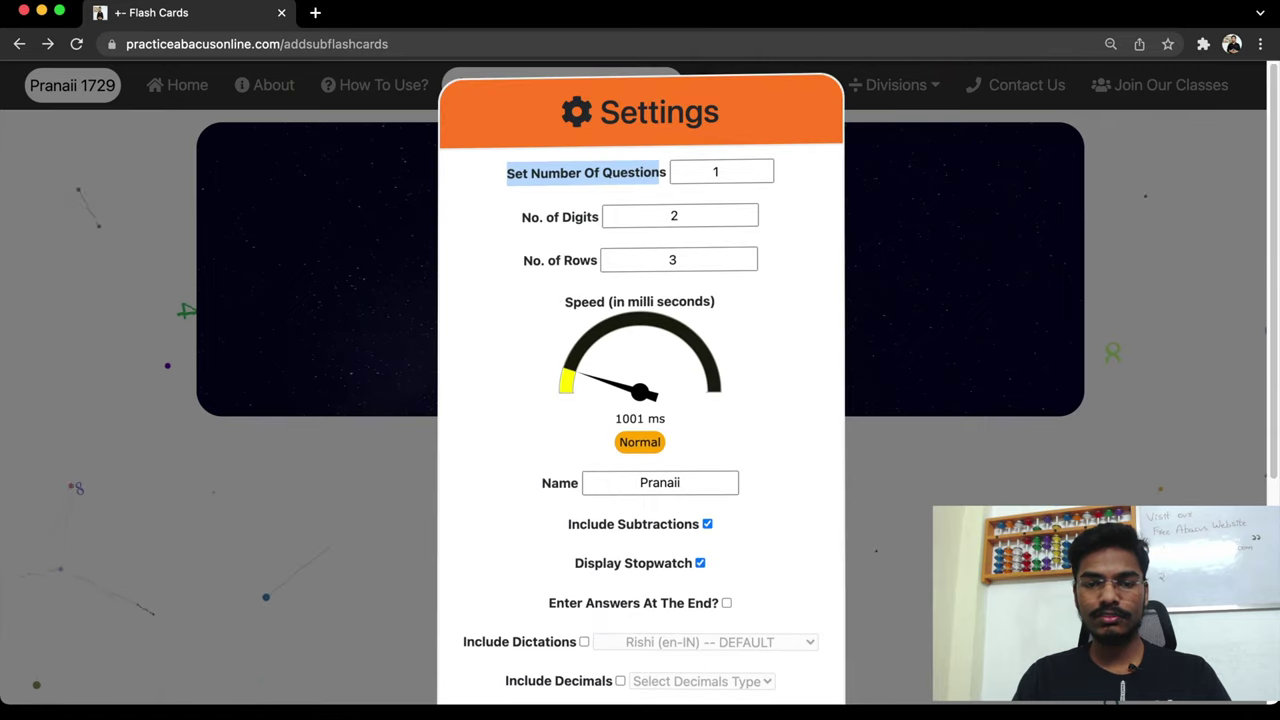
{"action": "scroll", "coordinate": [640, 400], "scroll_direction": "down", "scroll_amount": 3}
{"action": "scroll", "coordinate": [640, 400], "scroll_direction": "up", "scroll_amount": 3}
{"action": "left_click", "coordinate": [724, 172]}
Highlight the Enter Answers At The End and Include Dictations options, and enable Include Decimals
{"action": "scroll", "coordinate": [640, 400], "scroll_direction": "down", "scroll_amount": 3}
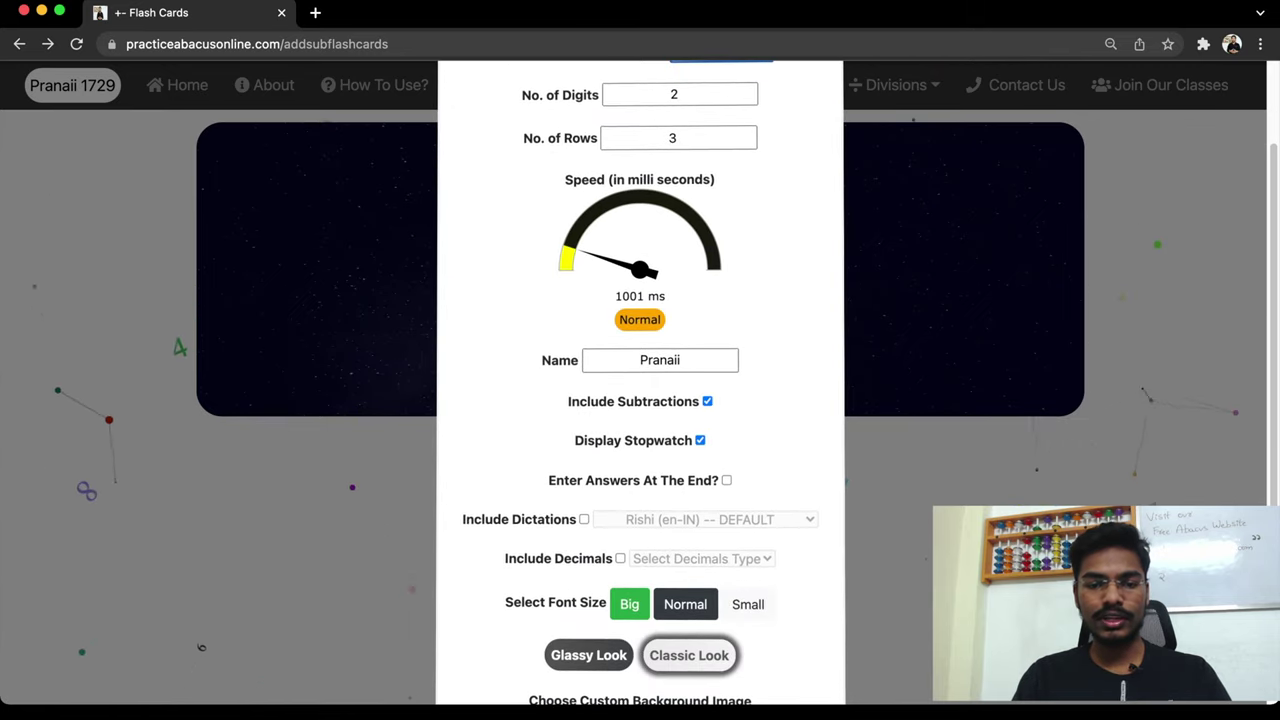
{"action": "left_click_drag", "start_coordinate": [551, 480], "coordinate": [716, 481]}
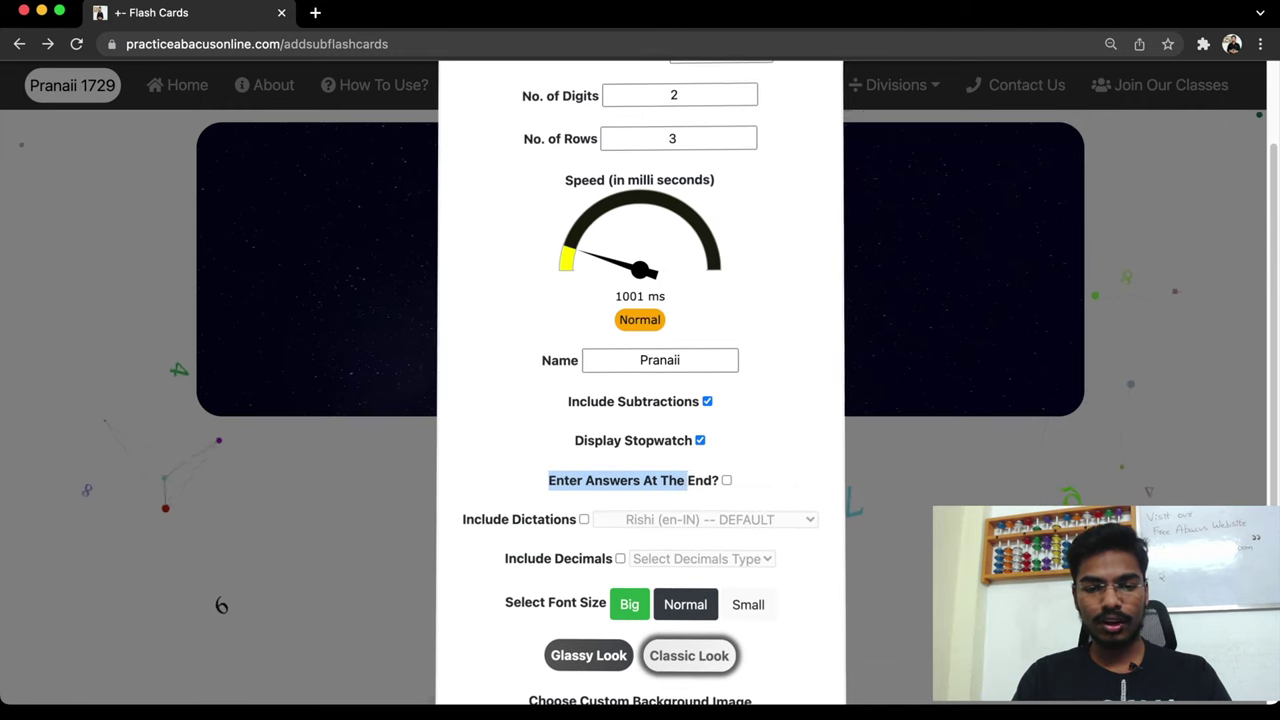
{"action": "scroll", "coordinate": [640, 400], "scroll_direction": "down", "scroll_amount": 3}
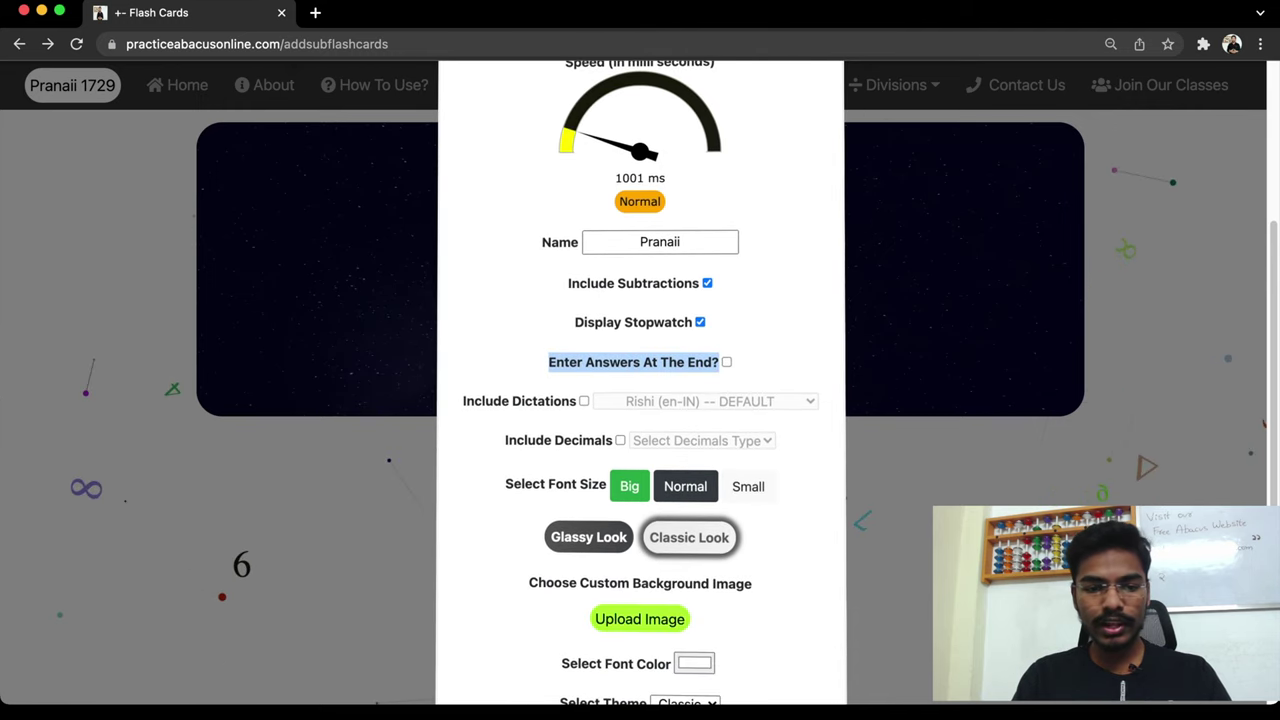
{"action": "left_click_drag", "start_coordinate": [462, 402], "coordinate": [578, 402]}
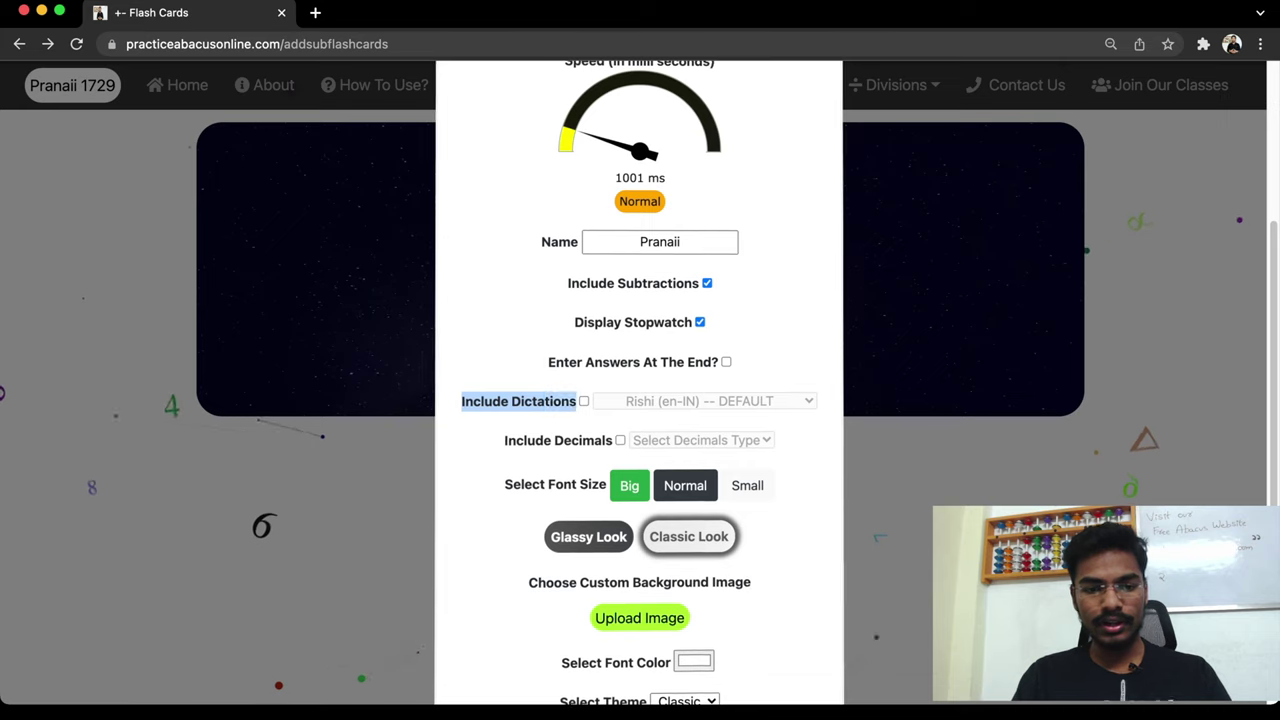
{"action": "left_click_drag", "start_coordinate": [505, 441], "coordinate": [612, 441]}
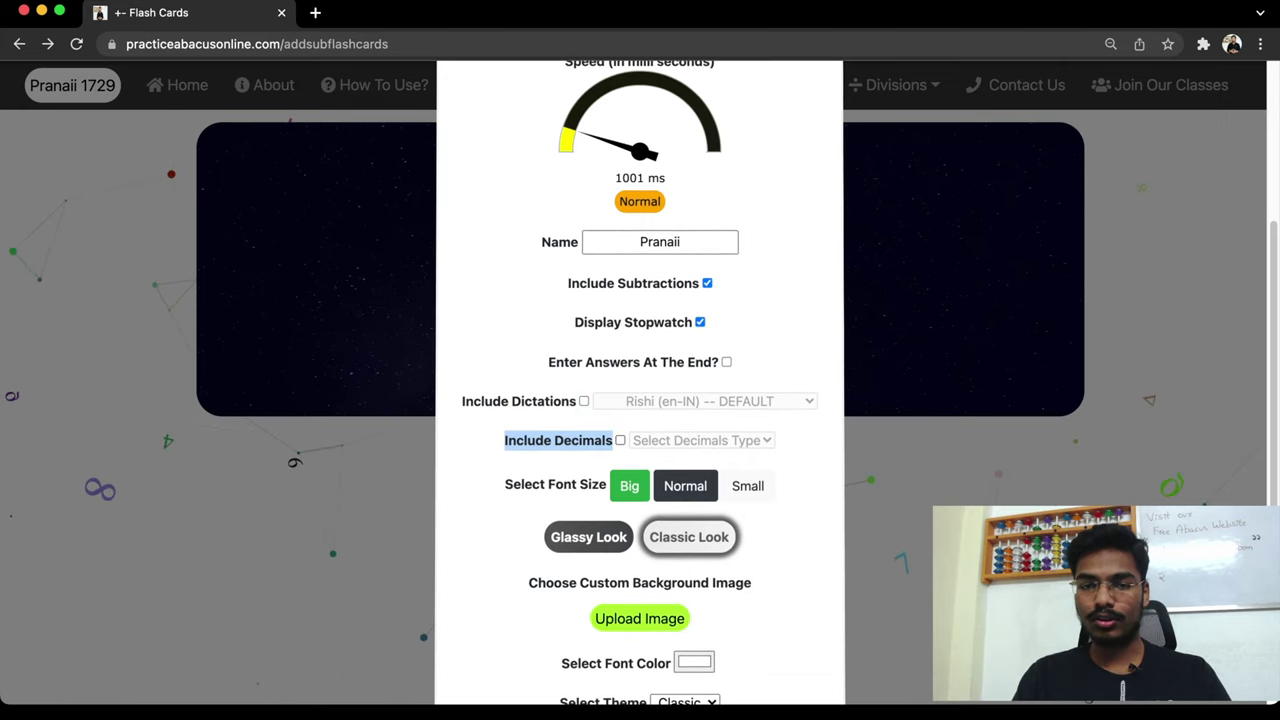
{"action": "left_click", "coordinate": [620, 441]}
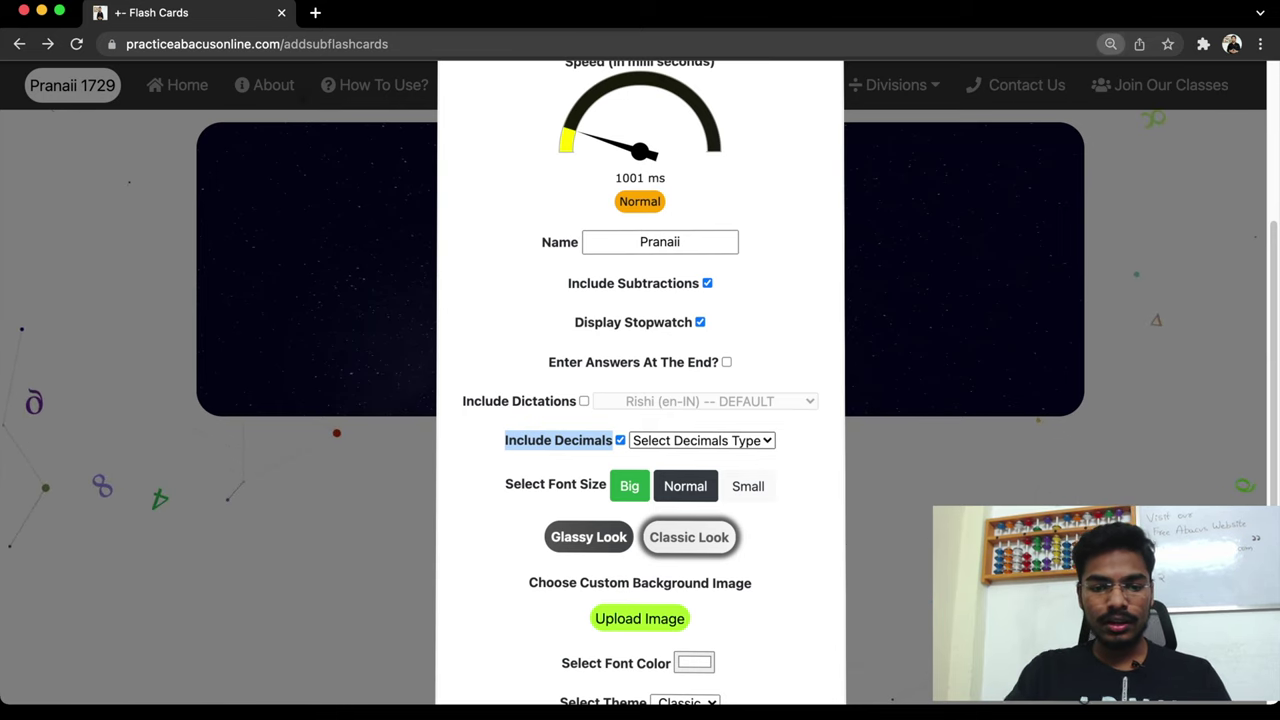
Disable the Include Decimals option in the flash card settings
{"action": "key", "text": "super+equal"}
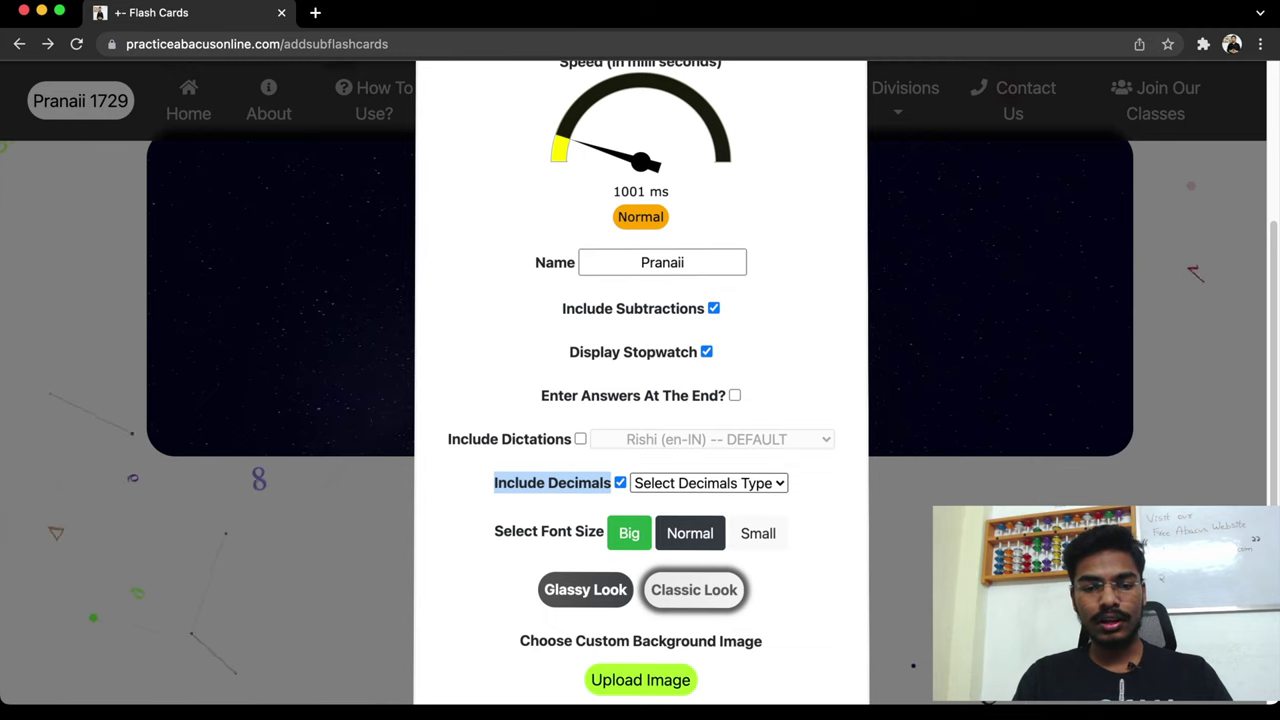
{"action": "left_click", "coordinate": [709, 483]}
{"action": "left_click", "coordinate": [620, 483]}
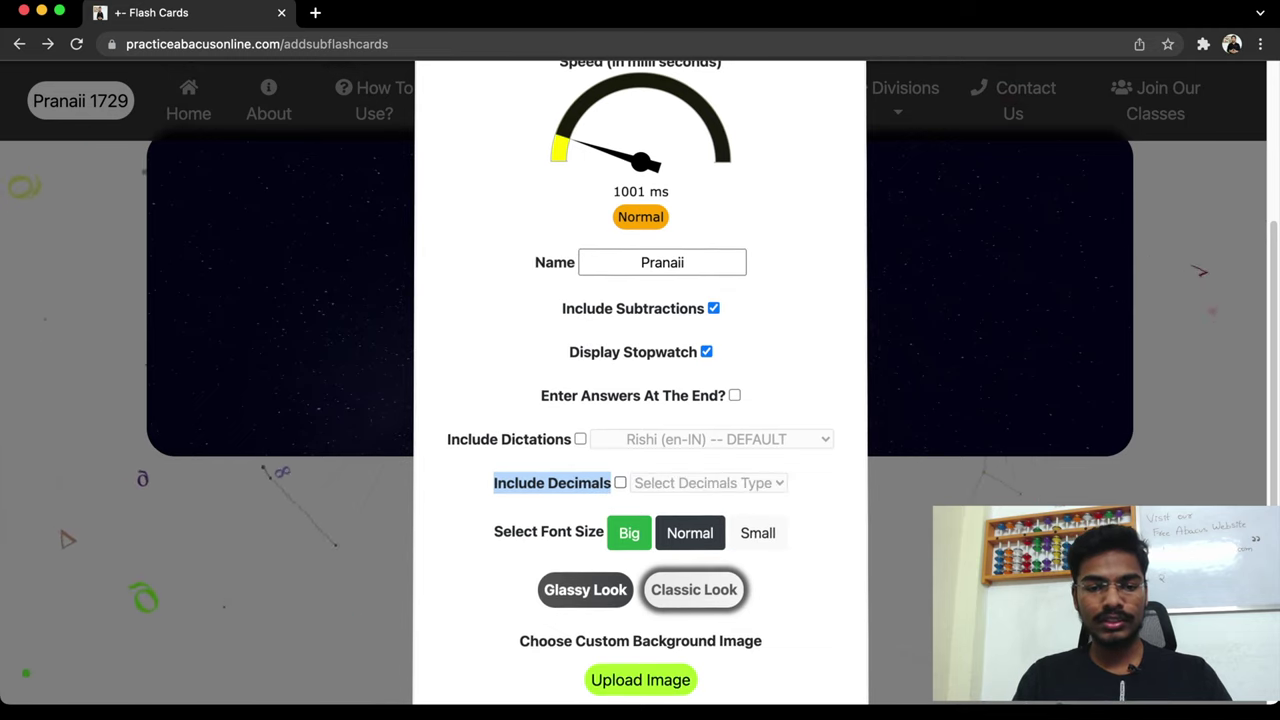
Apply the Glassy Look to the settings dialog and look over its appearance
{"action": "scroll", "coordinate": [640, 400], "scroll_direction": "down", "scroll_amount": 2}
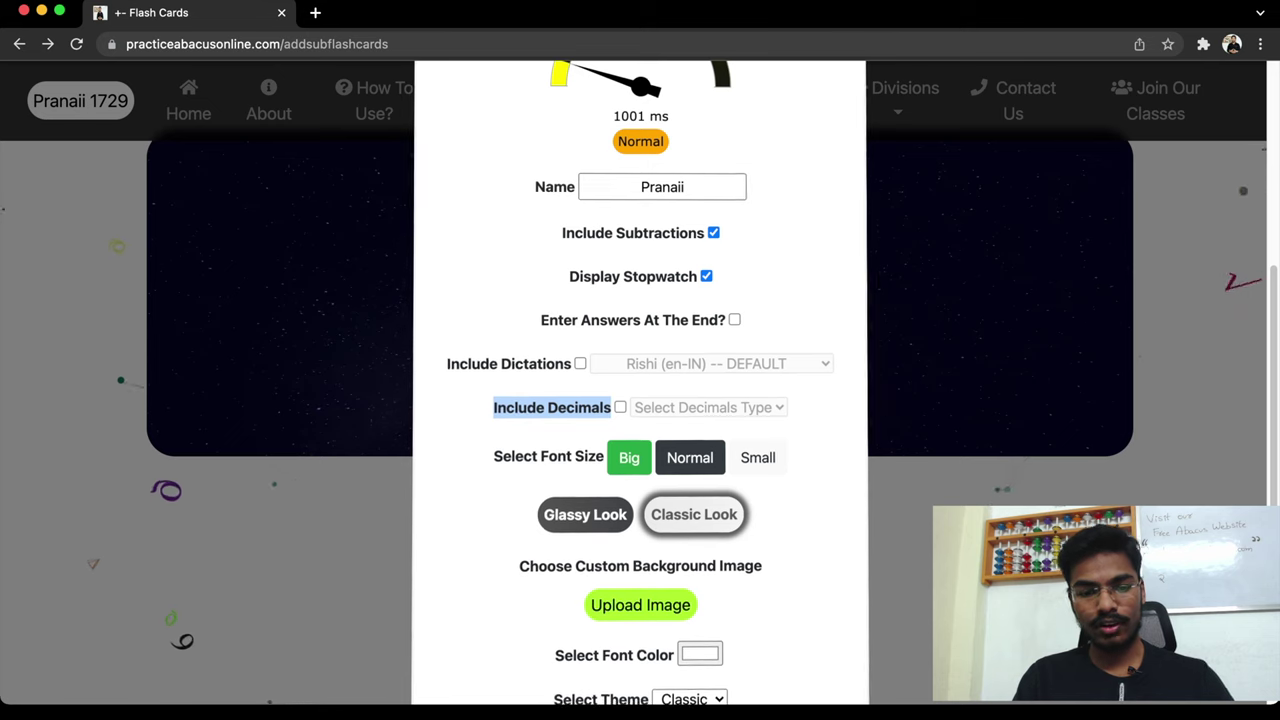
{"action": "left_click", "coordinate": [585, 514]}
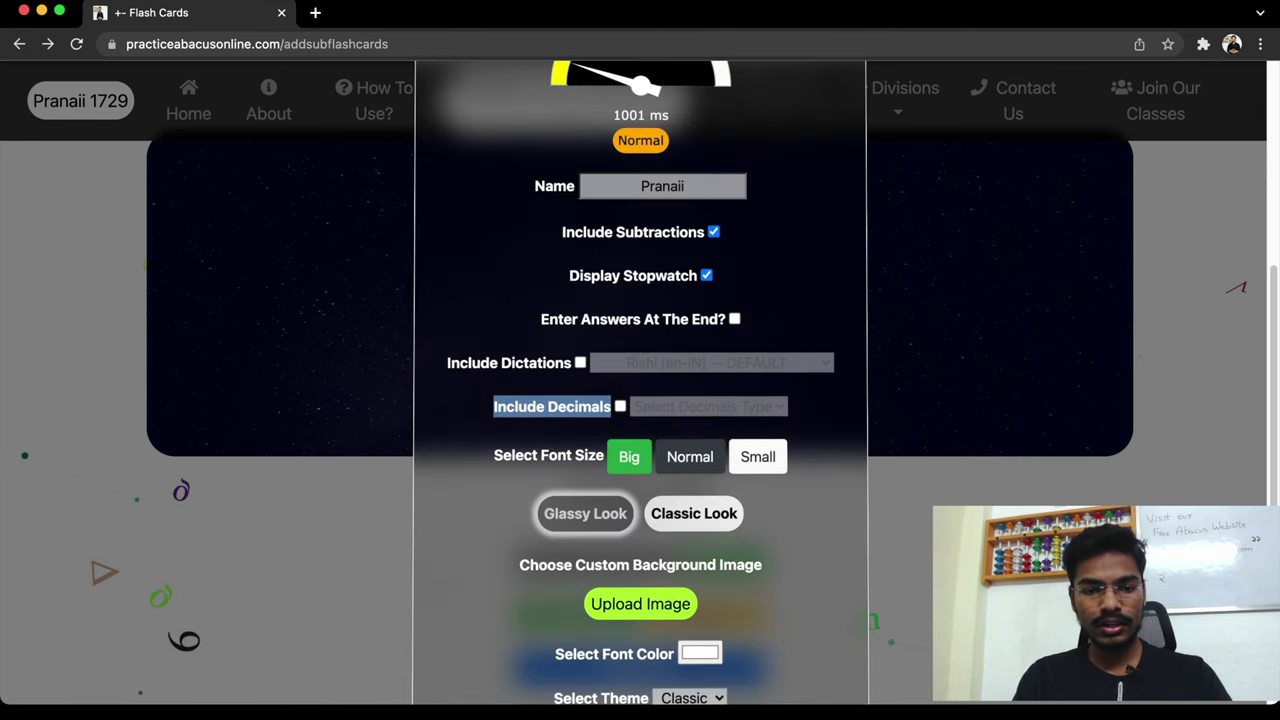
{"action": "scroll", "coordinate": [585, 514], "scroll_direction": "up", "scroll_amount": 5}
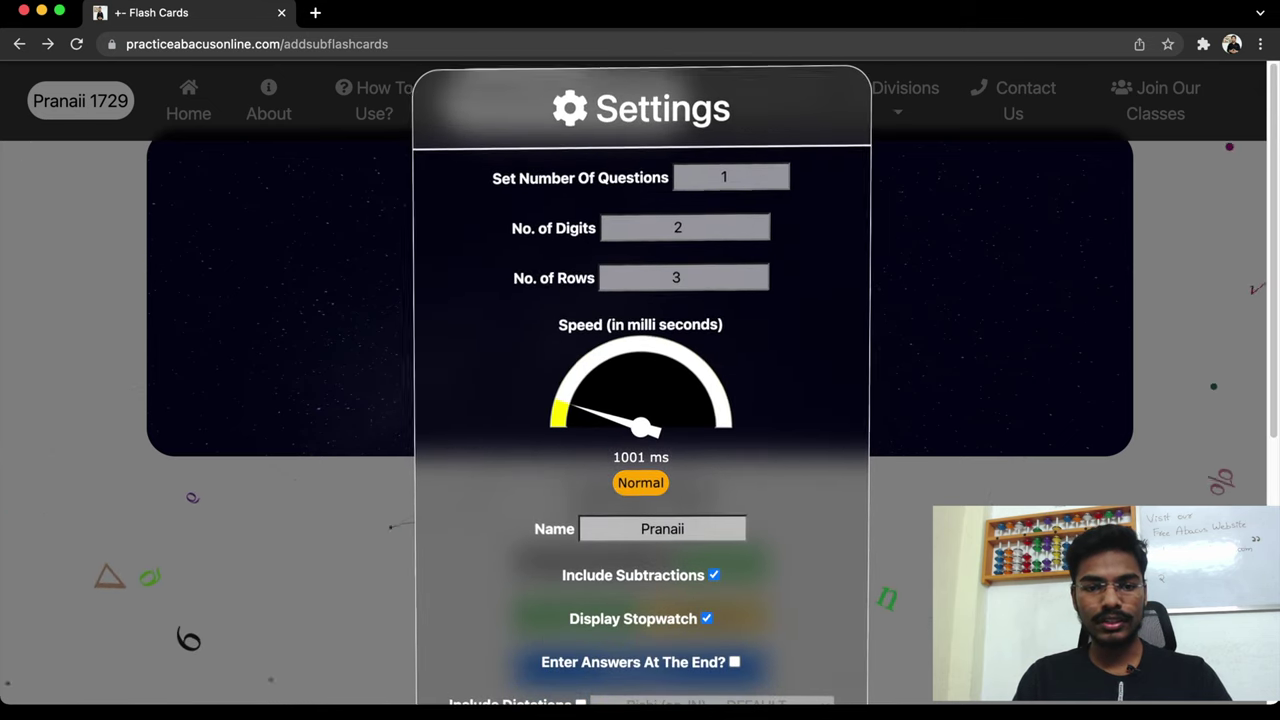
{"action": "scroll", "coordinate": [640, 400], "scroll_direction": "down", "scroll_amount": 3}
{"action": "scroll", "coordinate": [640, 400], "scroll_direction": "down", "scroll_amount": 4}
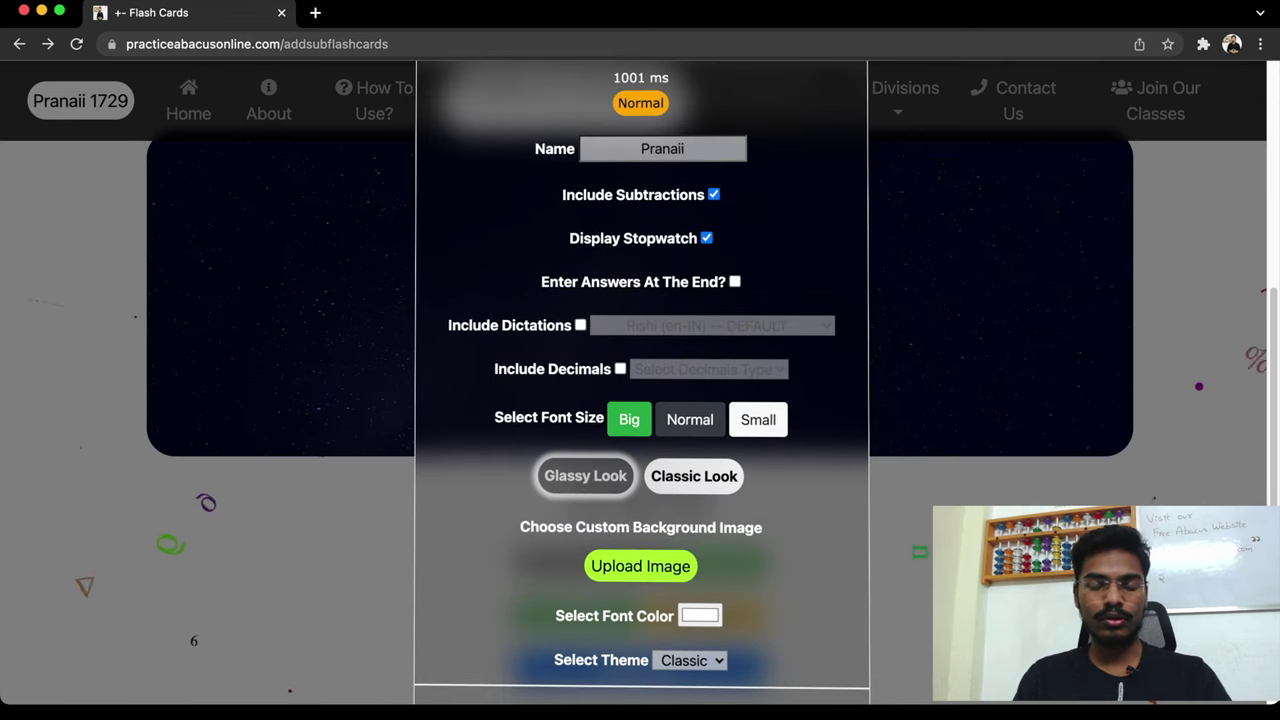
Switch the settings dialog to the Classic Look and save the changes
{"action": "scroll", "coordinate": [640, 400], "scroll_direction": "down", "scroll_amount": 1}
{"action": "left_click", "coordinate": [694, 442]}
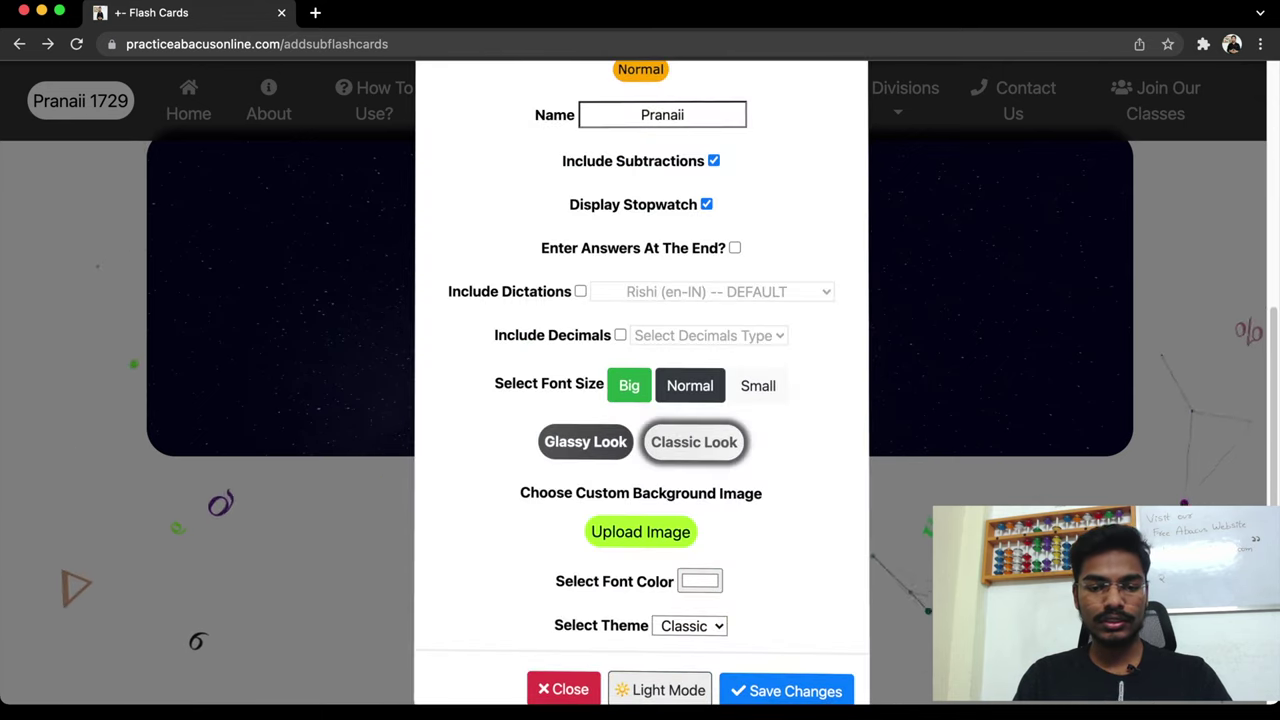
{"action": "scroll", "coordinate": [694, 442], "scroll_direction": "up", "scroll_amount": 7}
{"action": "scroll", "coordinate": [640, 380], "scroll_direction": "down", "scroll_amount": 8}
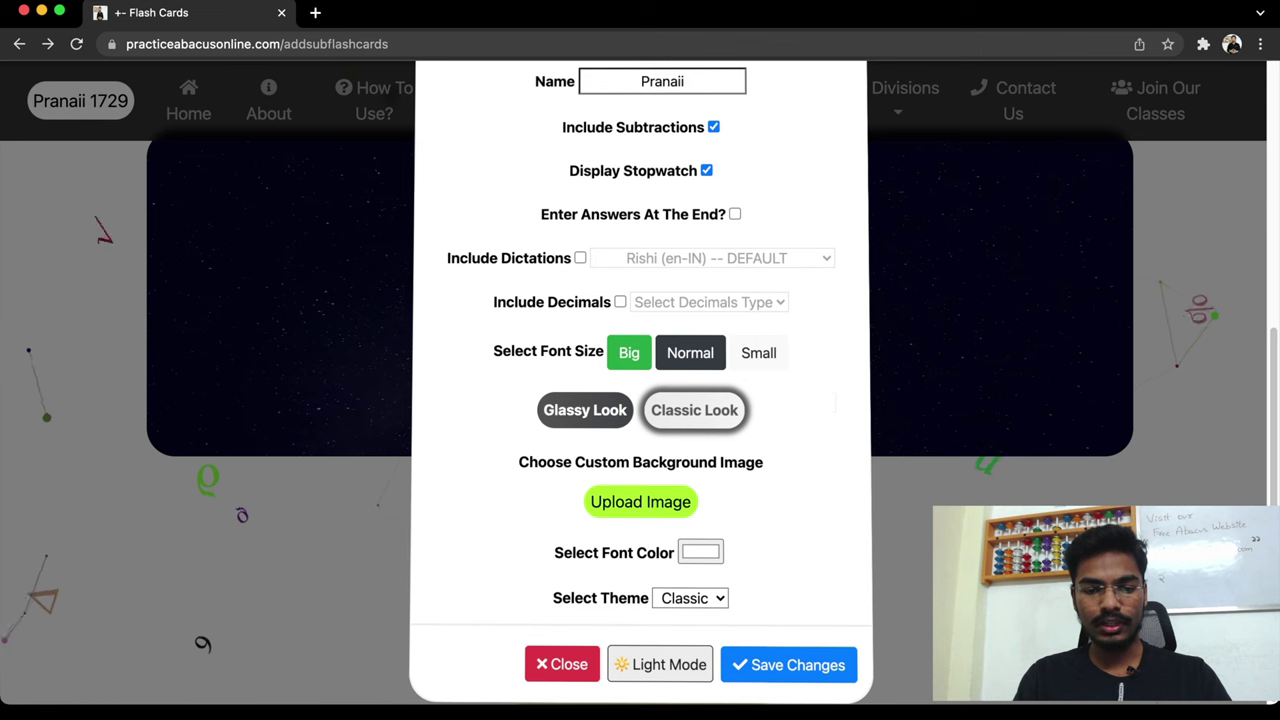
{"action": "left_click", "coordinate": [790, 669]}
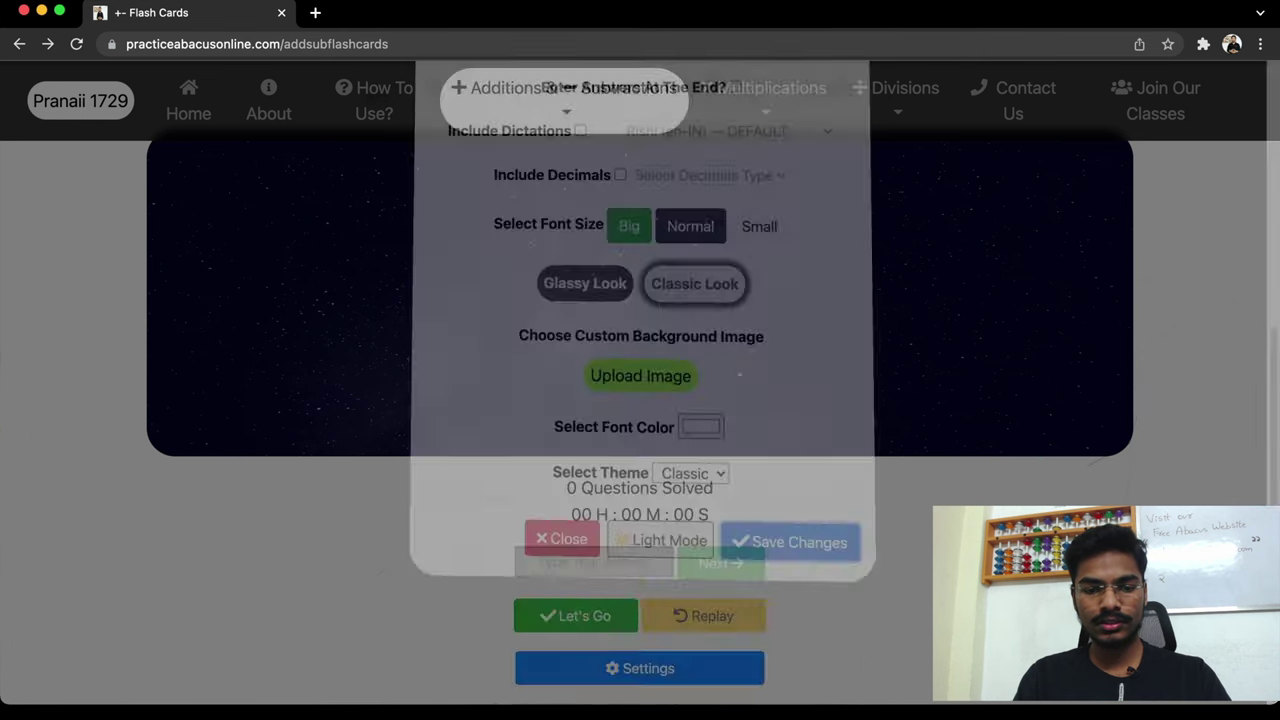
{"action": "scroll", "coordinate": [640, 380], "scroll_direction": "up", "scroll_amount": 2}
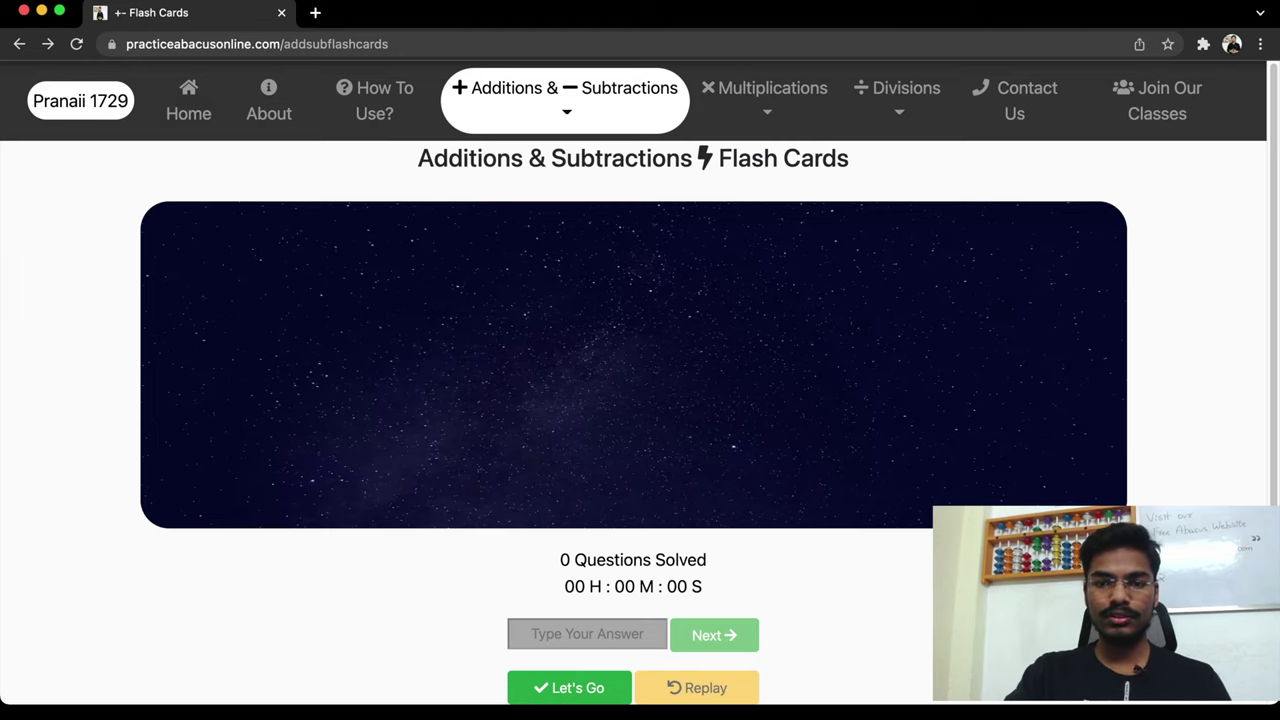
{"action": "key", "text": "super+minus"}
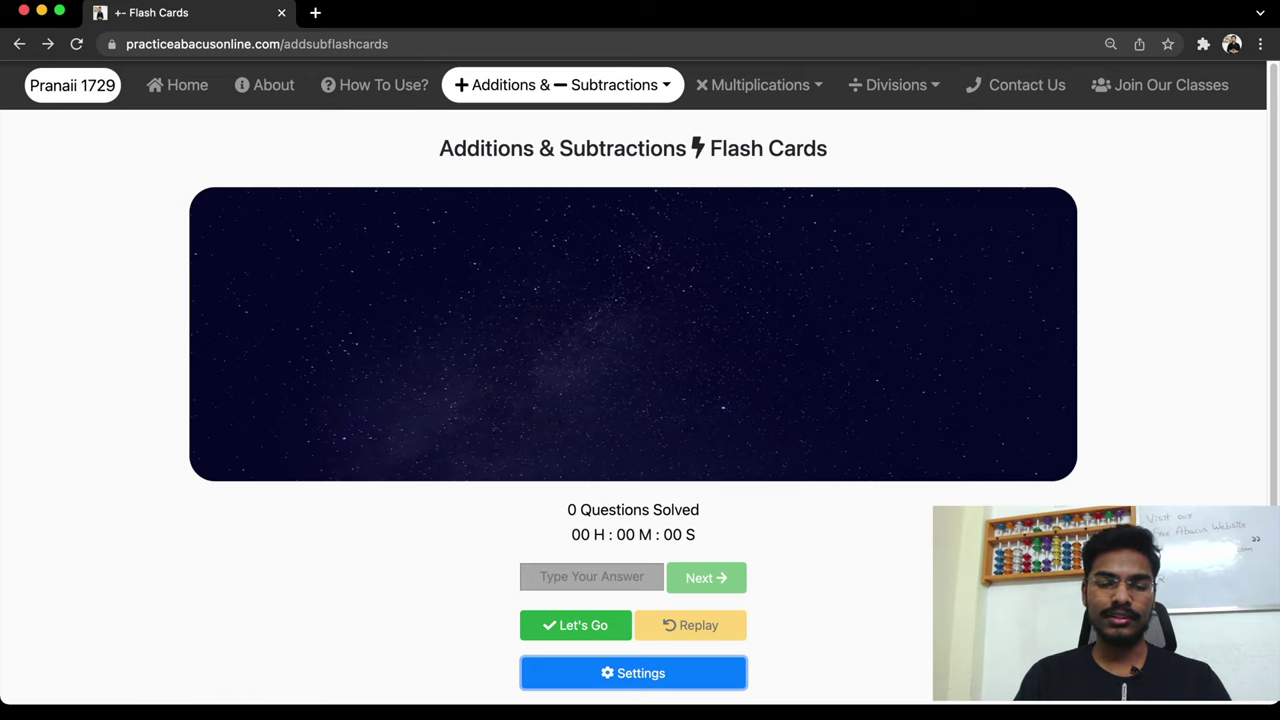
Reopen the flash card settings and examine the options from the number of questions through to the theme and the Save Changes state
{"action": "scroll", "coordinate": [633, 400], "scroll_direction": "down", "scroll_amount": 1}
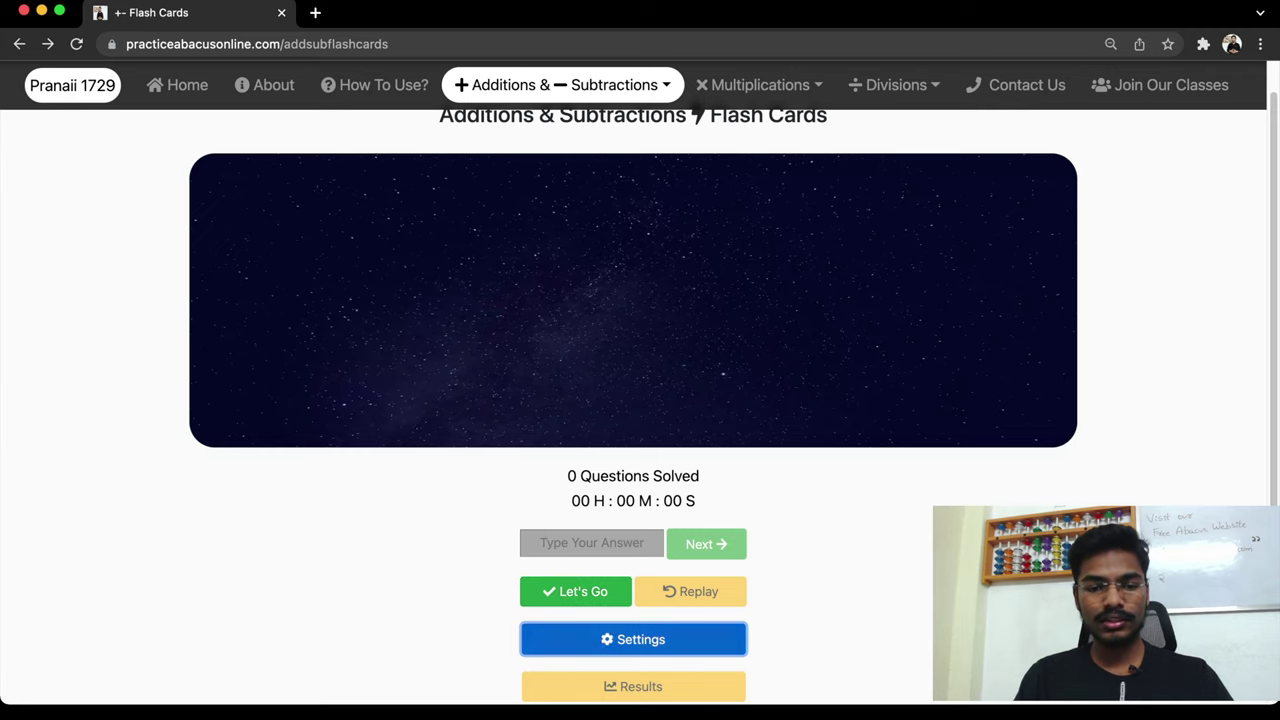
{"action": "left_click", "coordinate": [633, 639]}
{"action": "scroll", "coordinate": [640, 400], "scroll_direction": "down", "scroll_amount": 3}
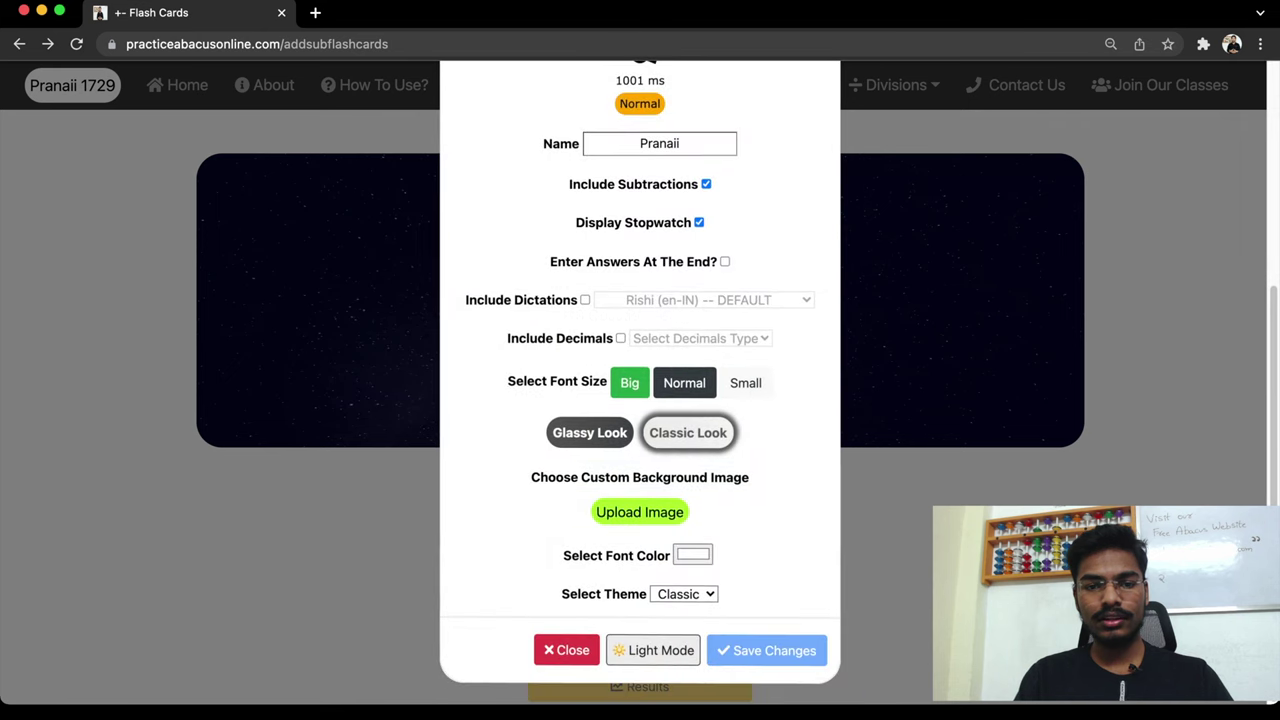
{"action": "key", "text": "Escape"}
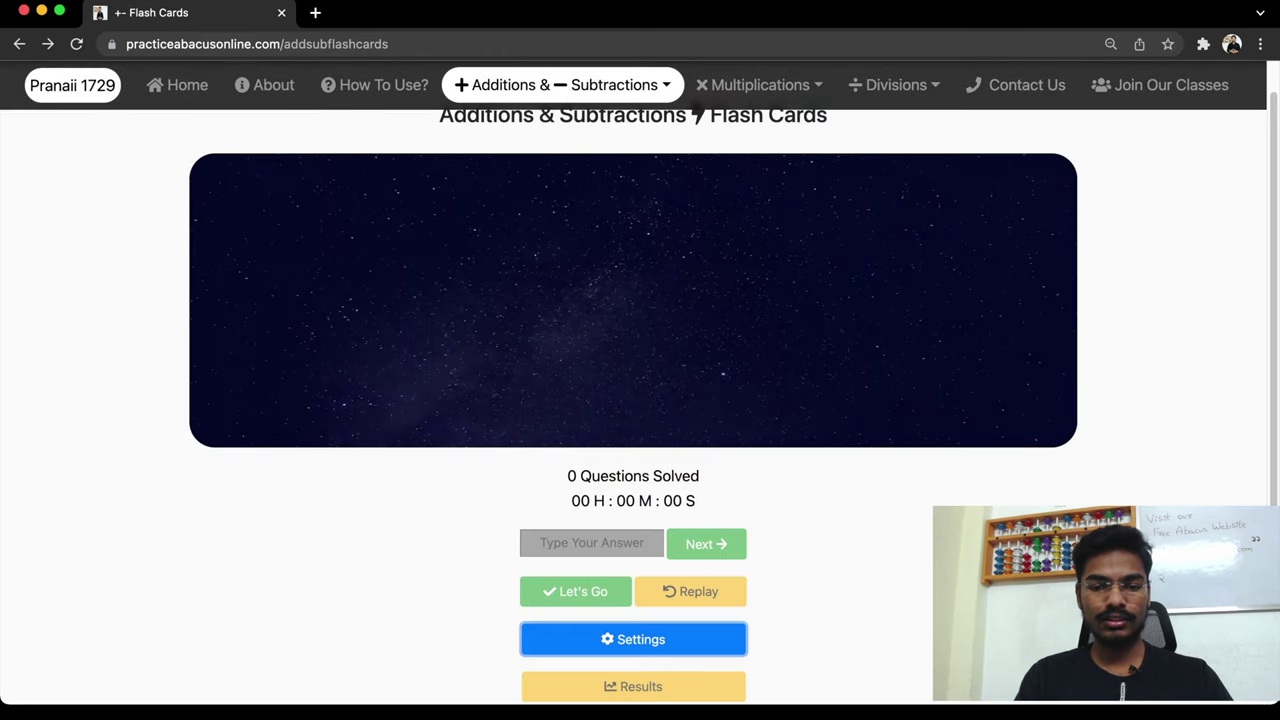
{"action": "key", "text": "Return"}
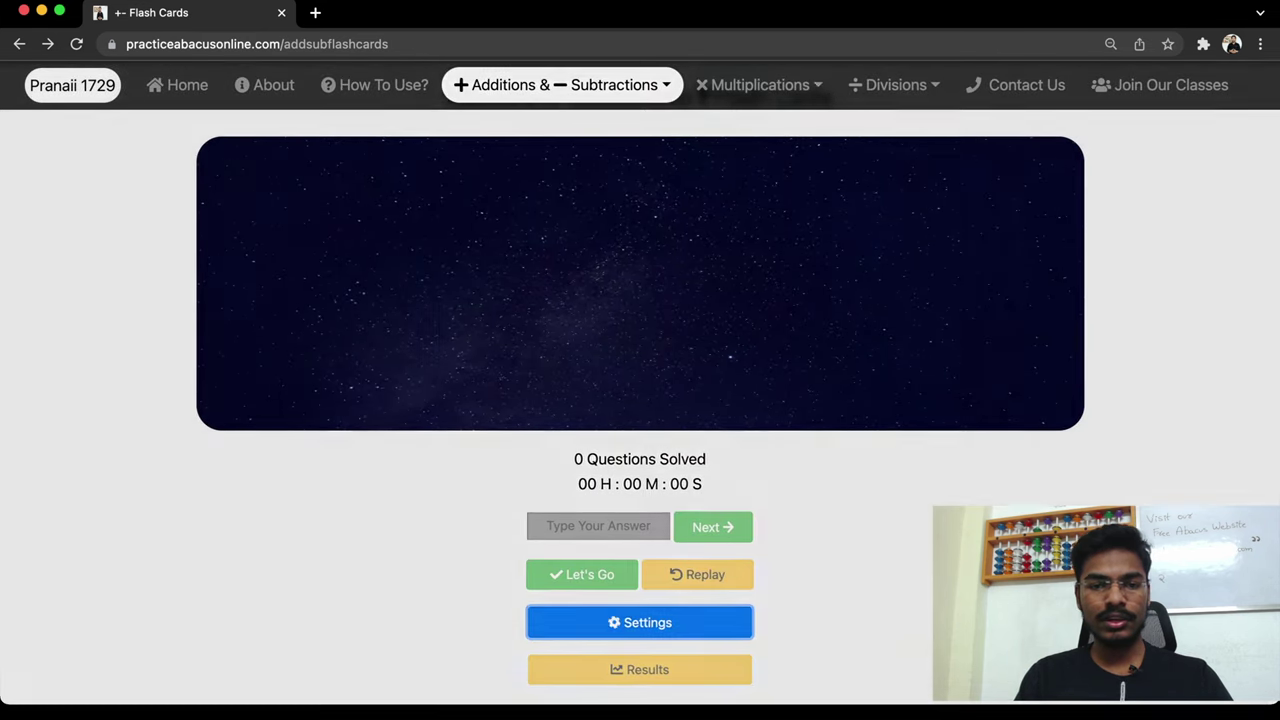
{"action": "scroll", "coordinate": [640, 380], "scroll_direction": "down", "scroll_amount": 5}
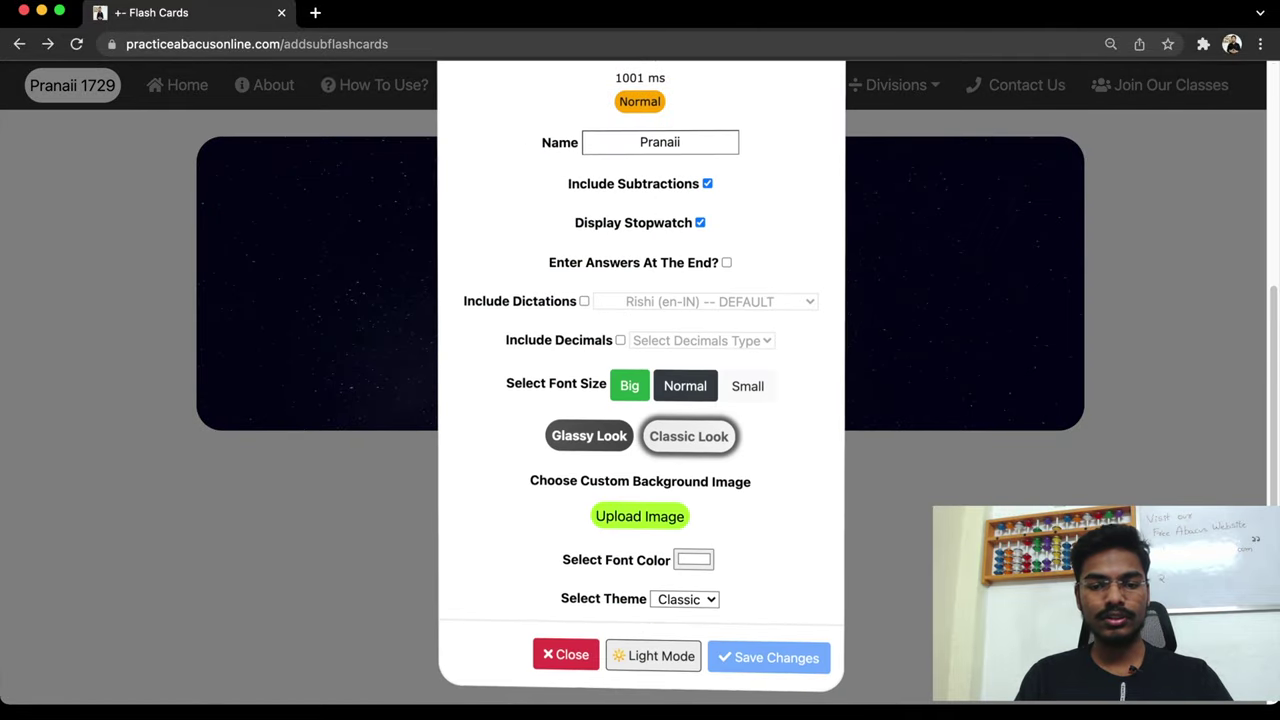
{"action": "scroll", "coordinate": [640, 380], "scroll_direction": "up", "scroll_amount": 5}
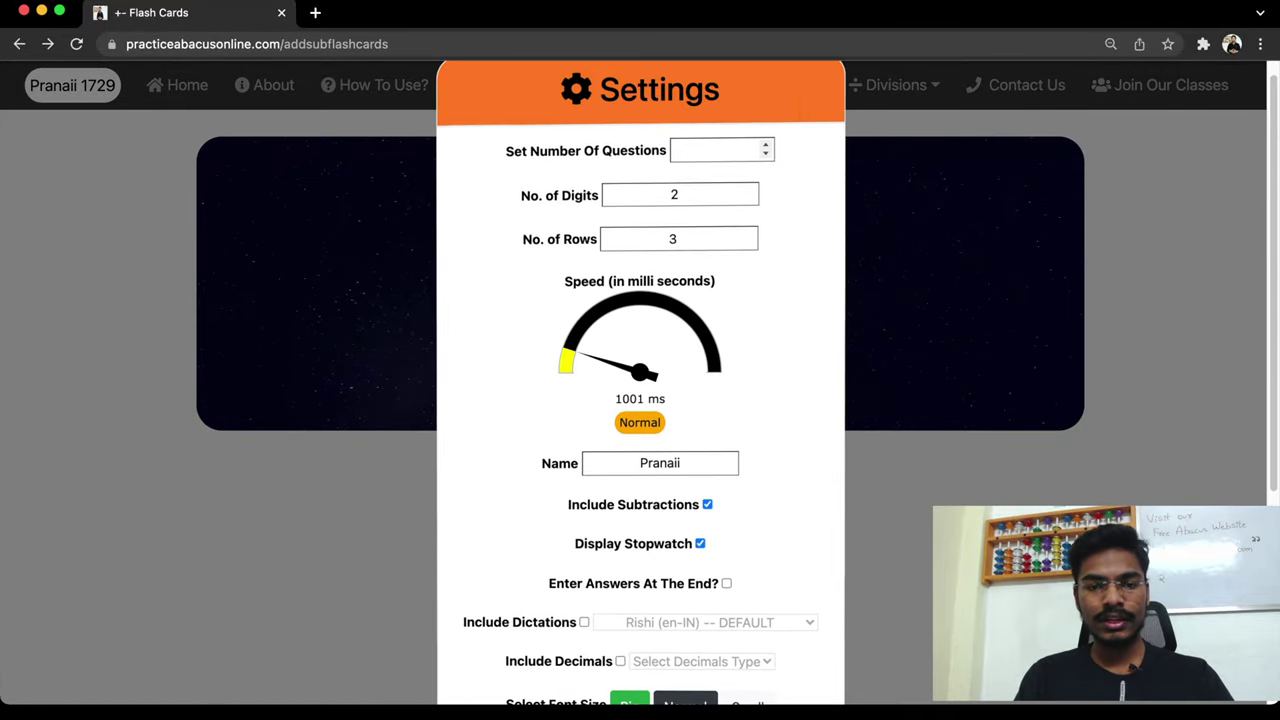
{"action": "scroll", "coordinate": [640, 380], "scroll_direction": "down", "scroll_amount": 5}
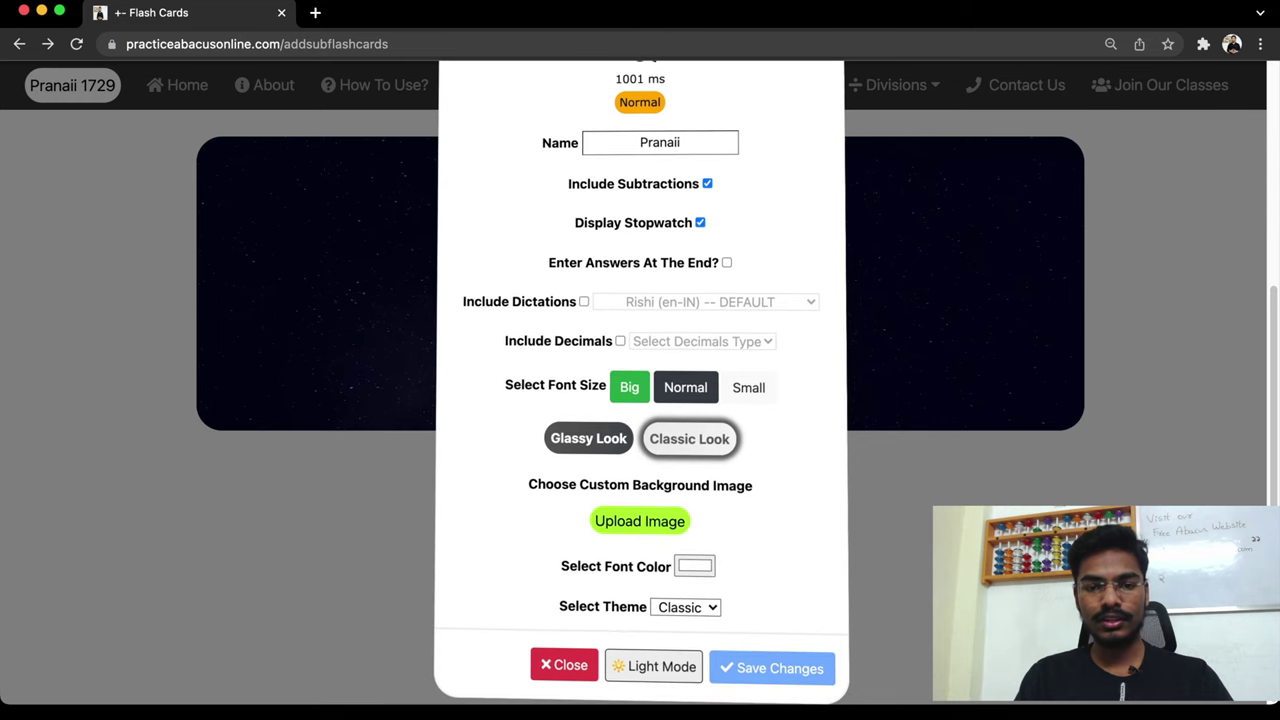
{"action": "scroll", "coordinate": [640, 380], "scroll_direction": "up", "scroll_amount": 5}
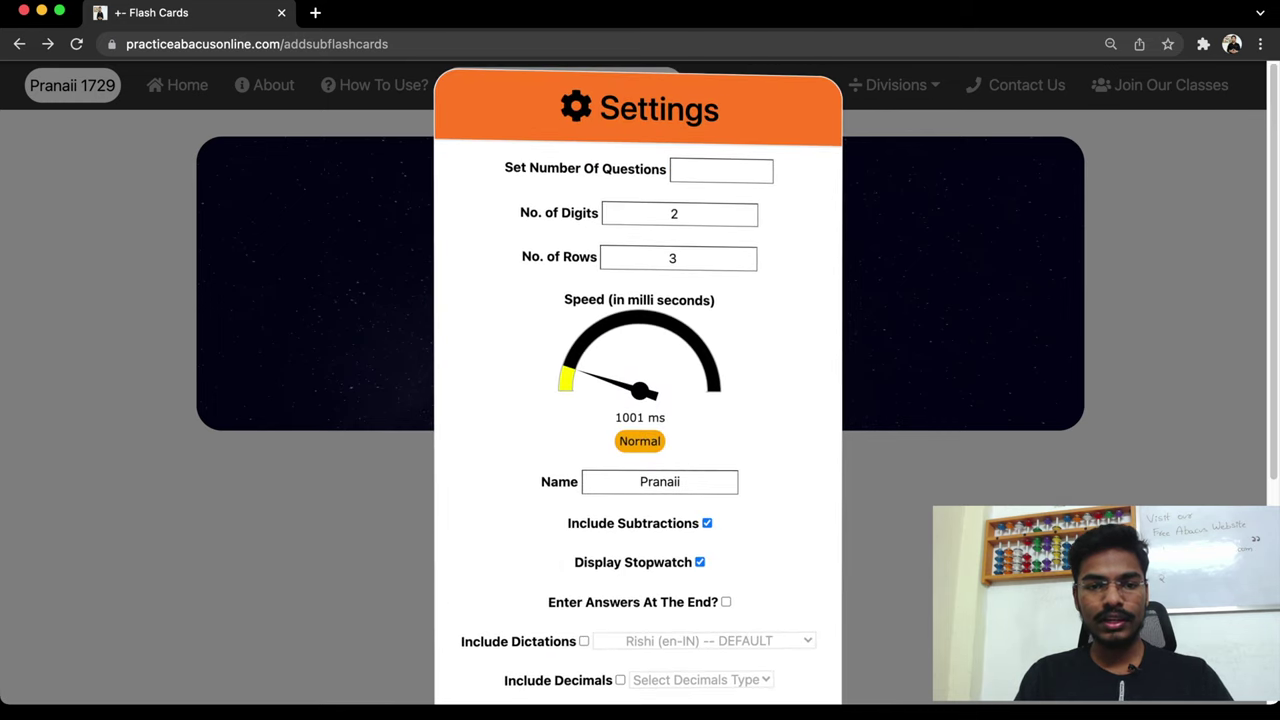
Fill in 1 as the number of questions and check the availability of Save Changes
{"action": "left_click", "coordinate": [717, 170]}
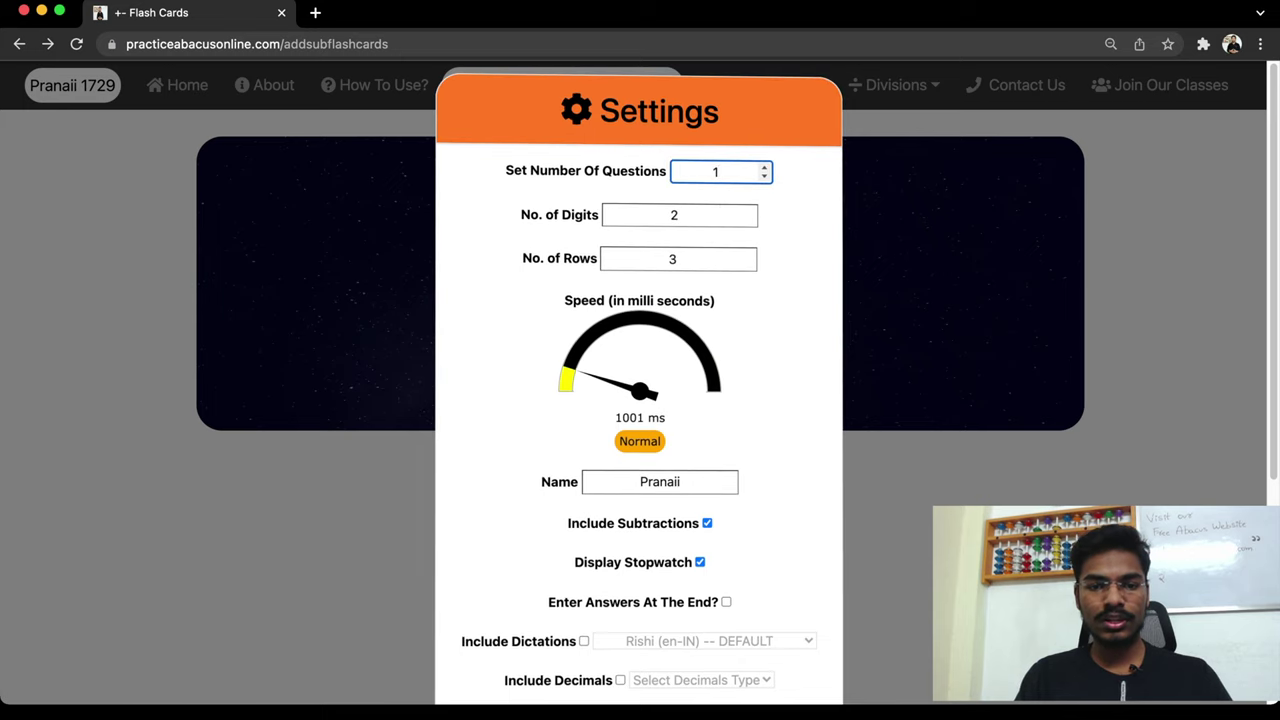
{"action": "scroll", "coordinate": [640, 380], "scroll_direction": "down", "scroll_amount": 1}
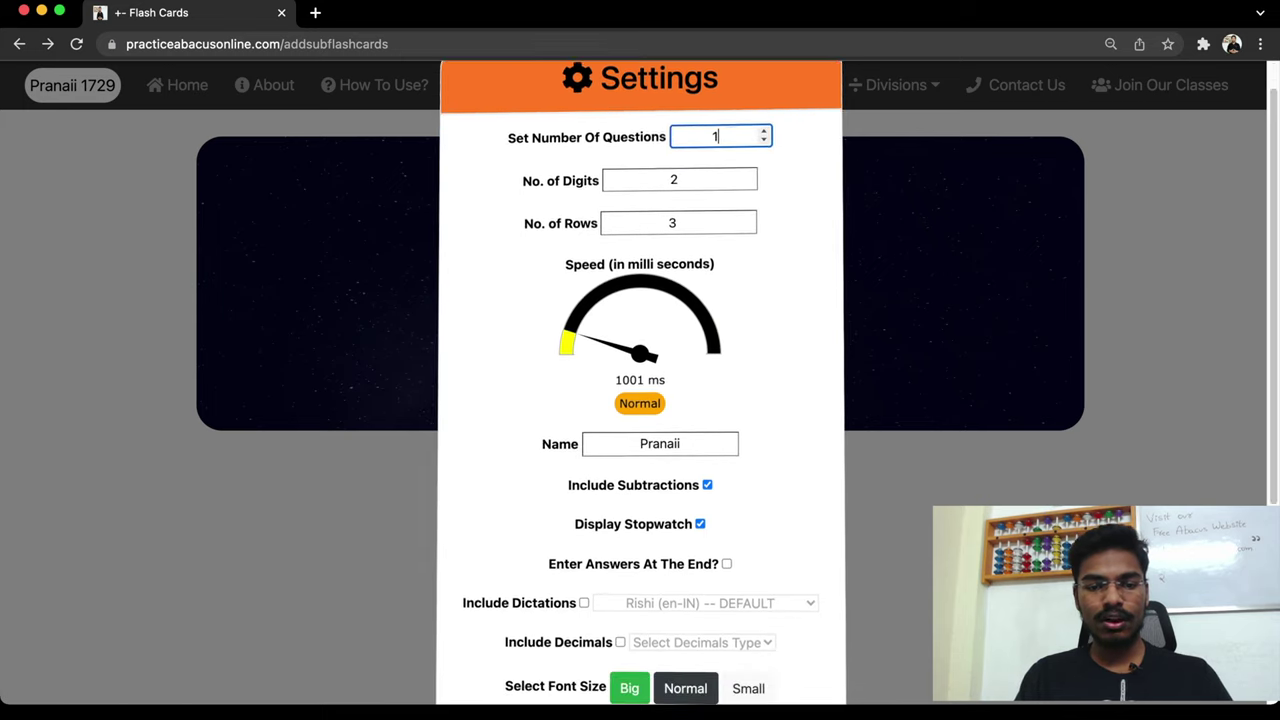
{"action": "scroll", "coordinate": [640, 380], "scroll_direction": "down", "scroll_amount": 5}
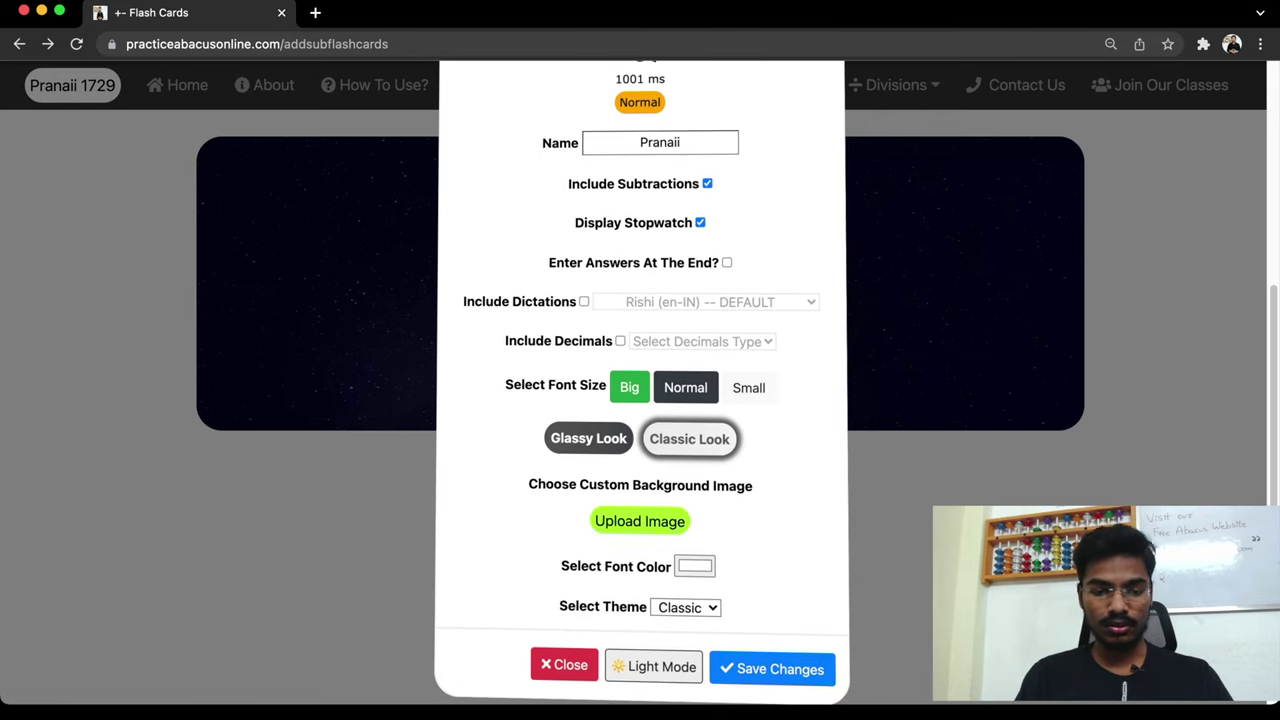
{"action": "scroll", "coordinate": [640, 400], "scroll_direction": "up", "scroll_amount": 2}
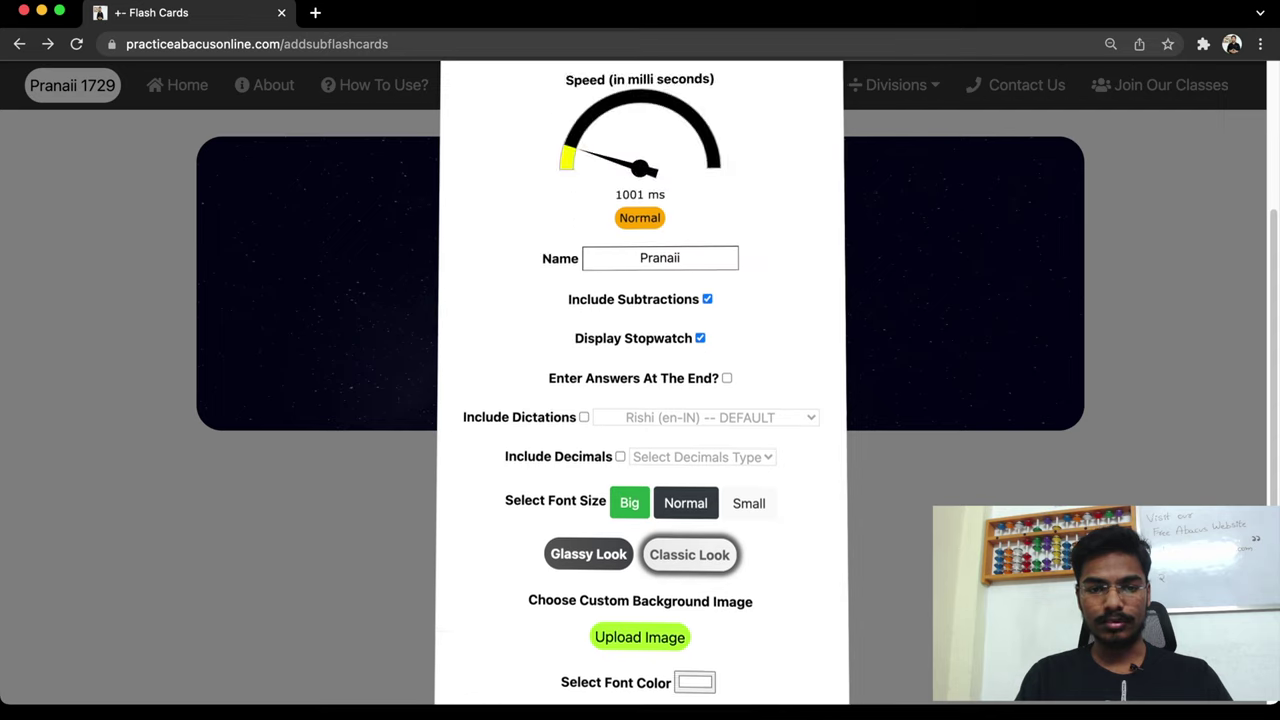
{"action": "scroll", "coordinate": [640, 380], "scroll_direction": "up", "scroll_amount": 4}
{"action": "scroll", "coordinate": [640, 380], "scroll_direction": "down", "scroll_amount": 6}
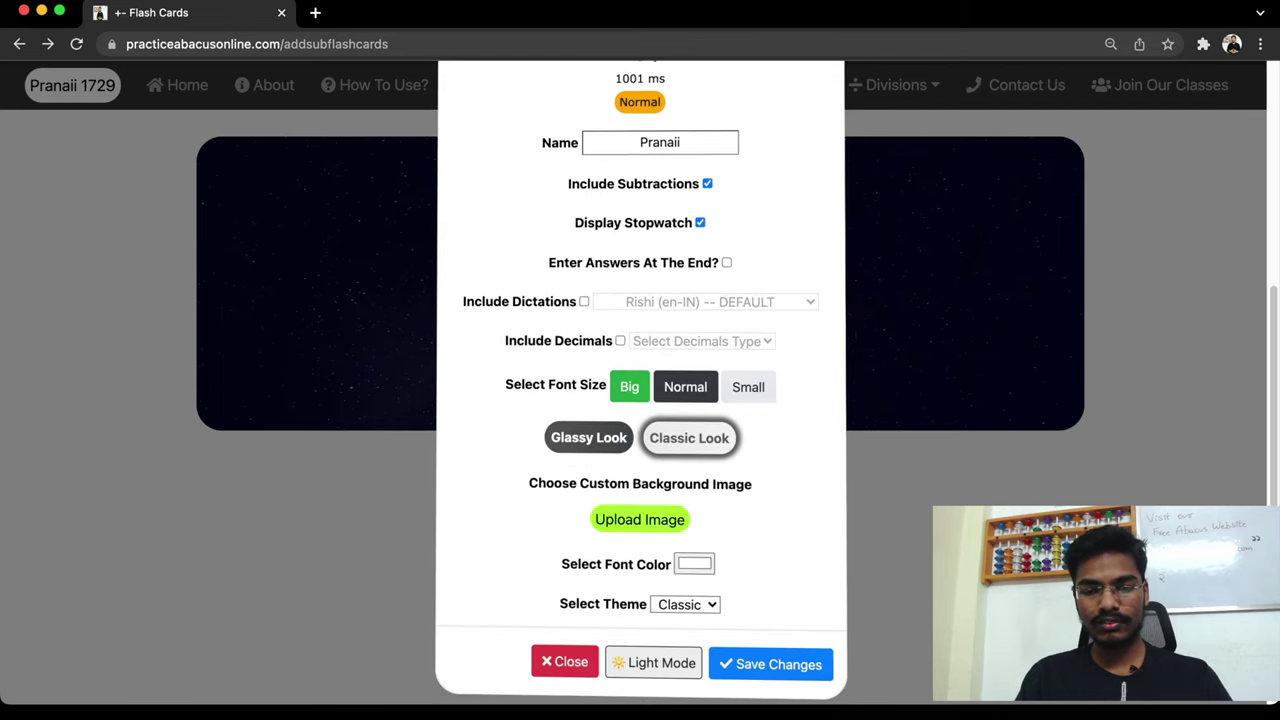
Clear the number of questions, set it to 1 again and save the flash card settings
{"action": "scroll", "coordinate": [640, 380], "scroll_direction": "up", "scroll_amount": 5}
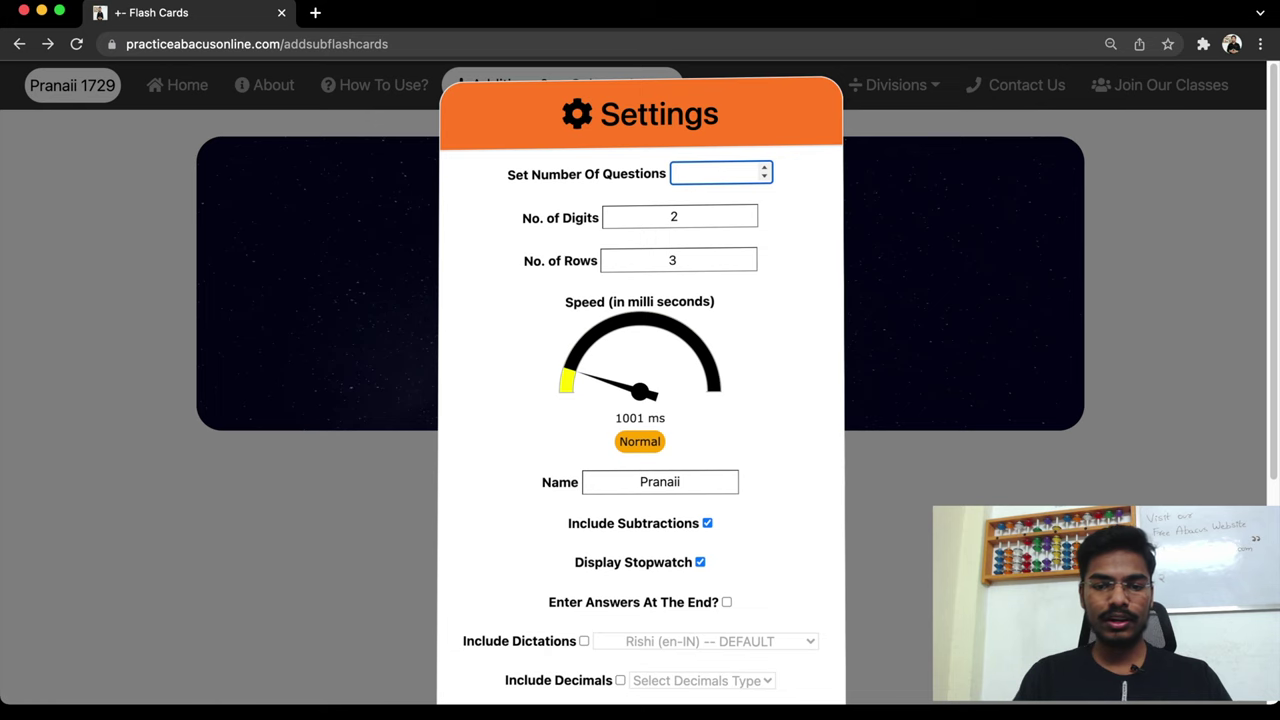
{"action": "scroll", "coordinate": [640, 380], "scroll_direction": "down", "scroll_amount": 6}
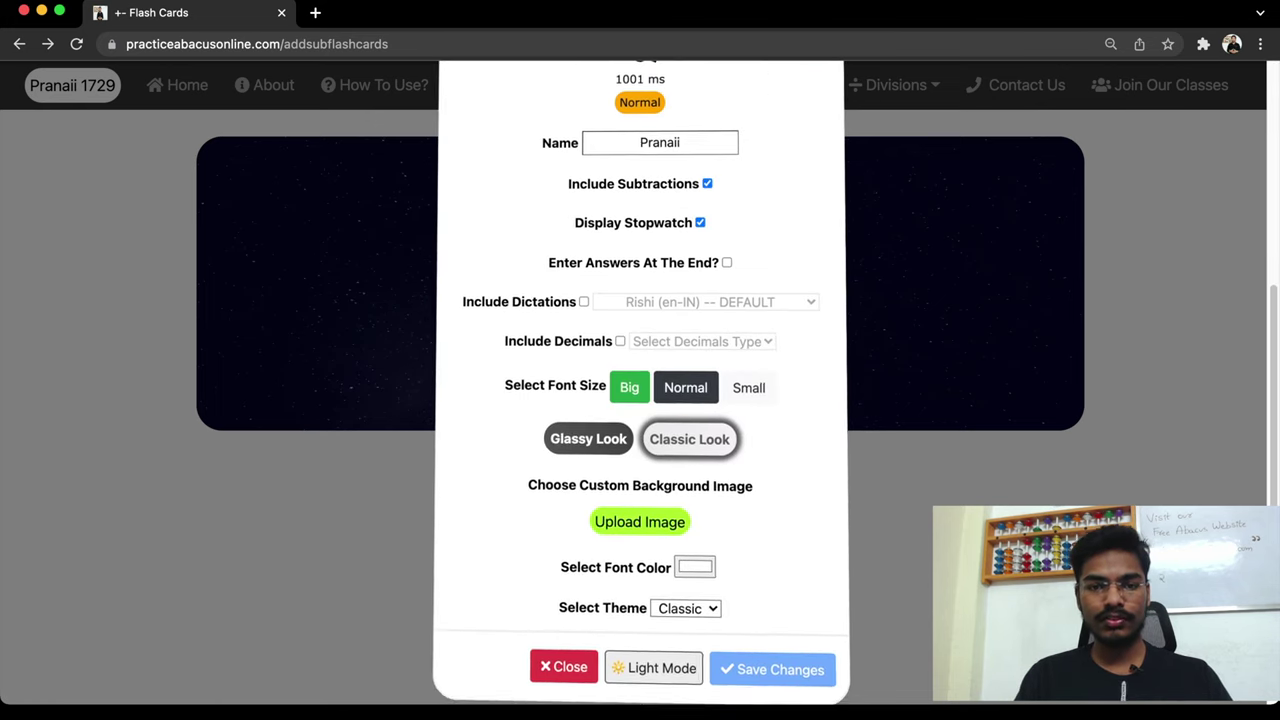
{"action": "scroll", "coordinate": [680, 262], "scroll_direction": "up", "scroll_amount": 5}
{"action": "left_click", "coordinate": [717, 169]}
{"action": "type", "text": "1"}
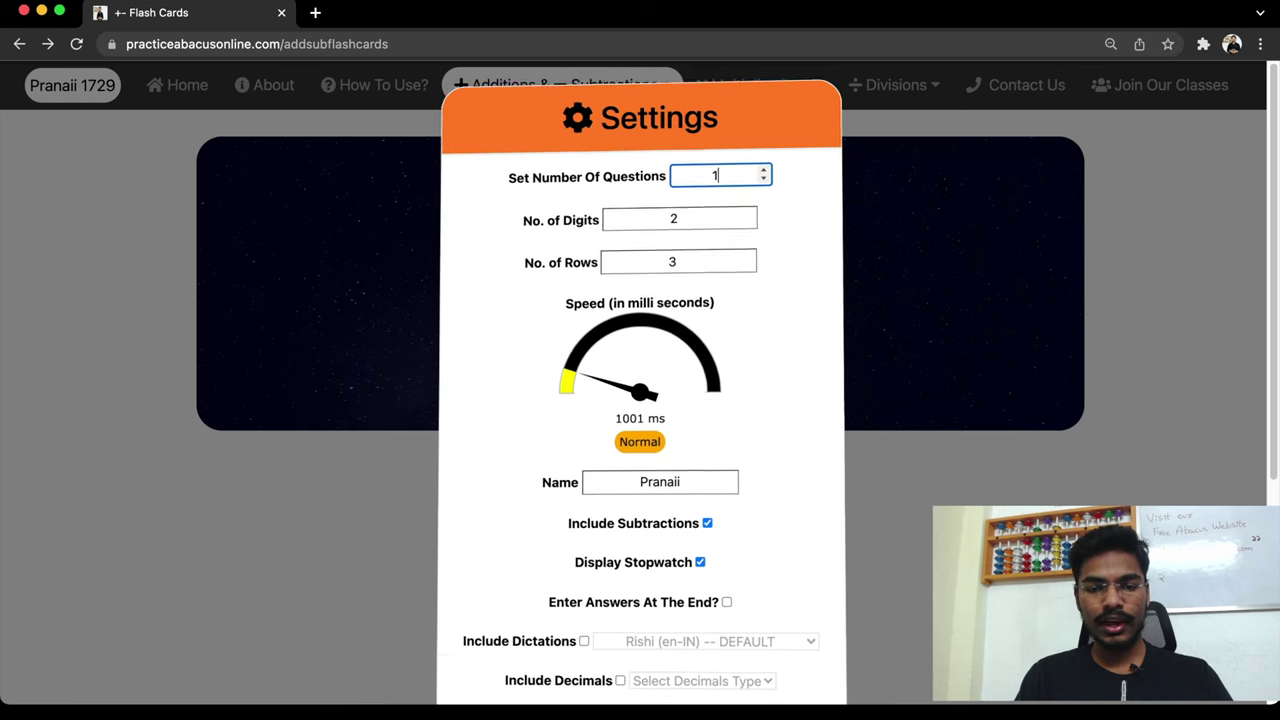
{"action": "scroll", "coordinate": [680, 400], "scroll_direction": "down", "scroll_amount": 5}
{"action": "left_click", "coordinate": [774, 672]}
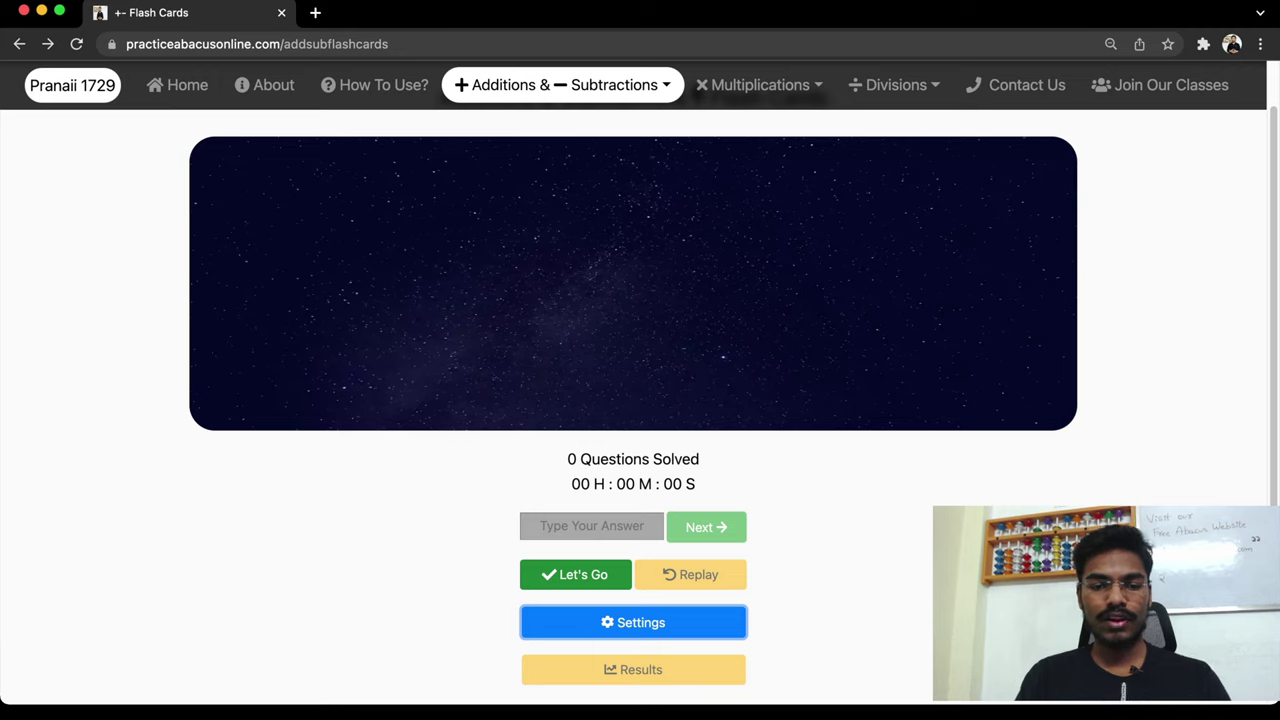
Highlight the stopwatch, start the flash card round and highlight the question mark that follows the numbers
{"action": "left_click_drag", "start_coordinate": [571, 484], "coordinate": [696, 484]}
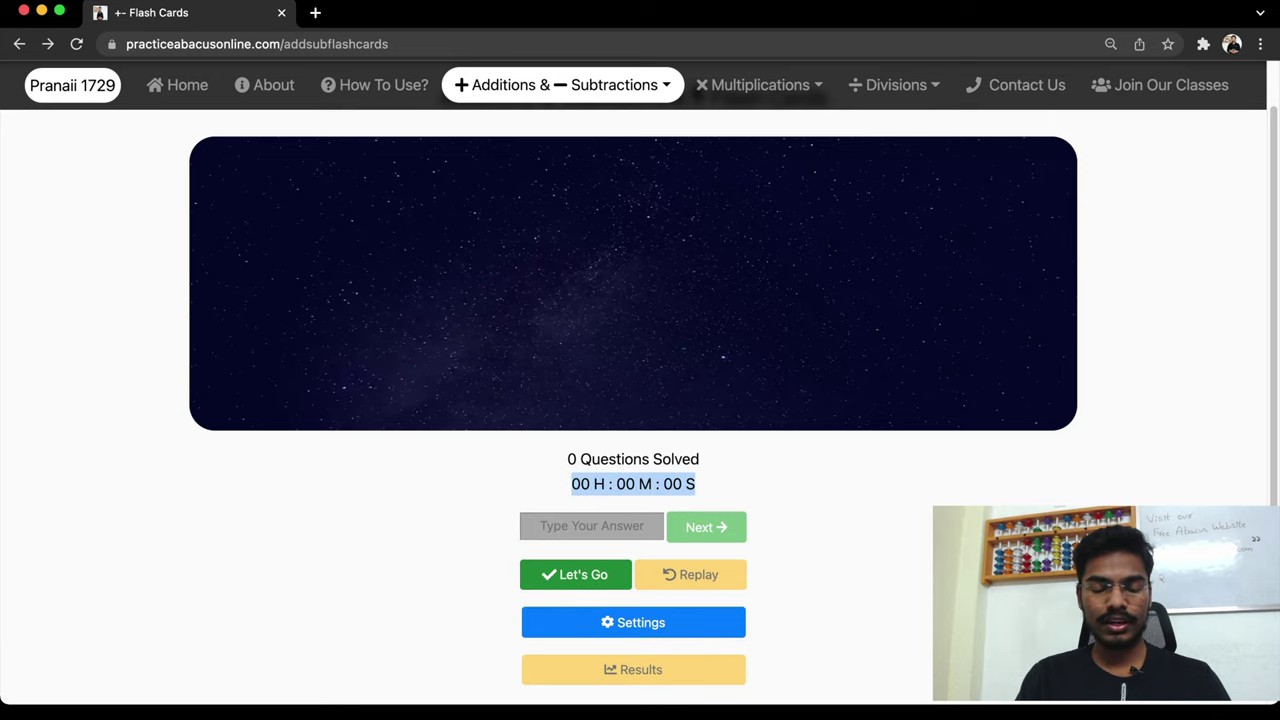
{"action": "left_click", "coordinate": [575, 574]}
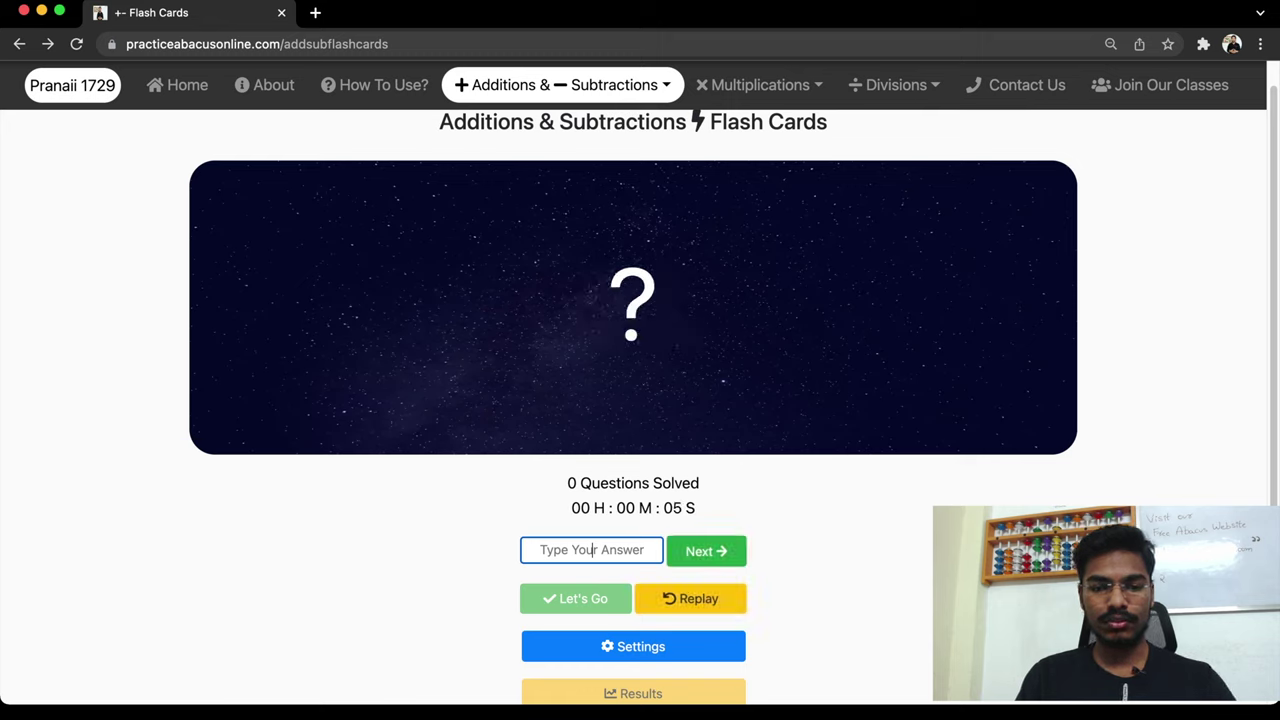
{"action": "double_click", "coordinate": [632, 304]}
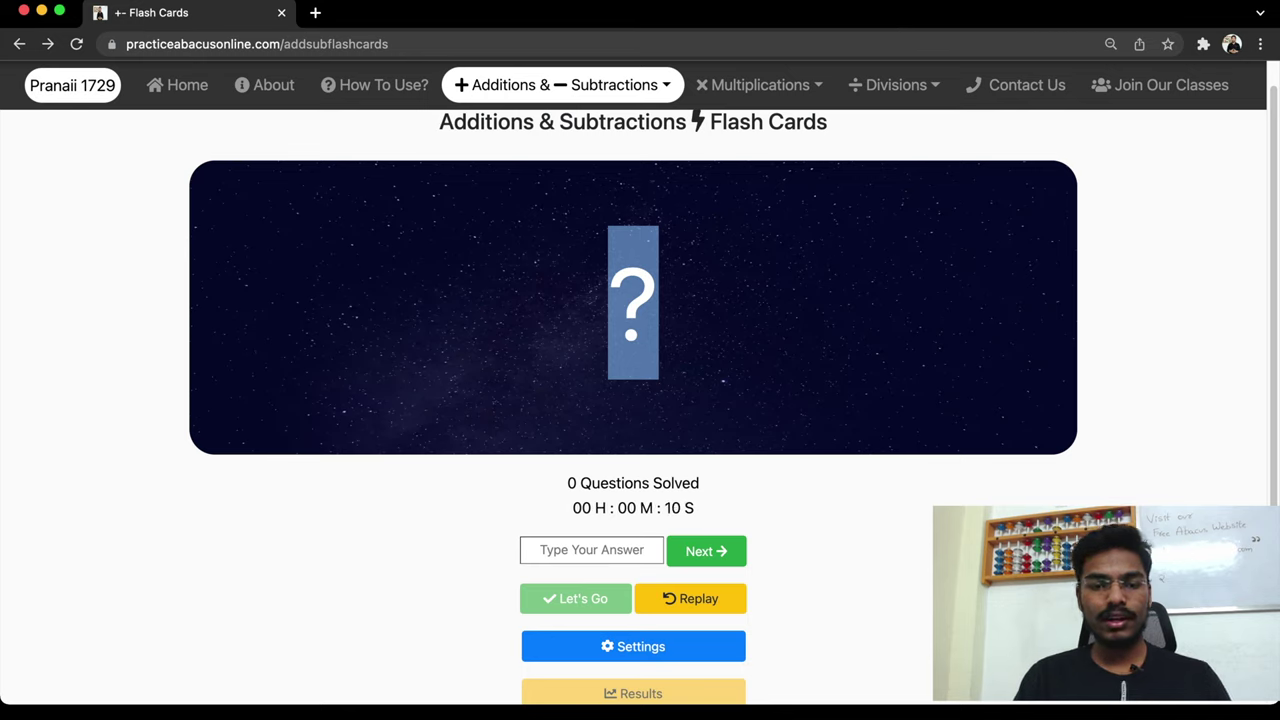
Submit 101 as the answer to the flash card question and highlight the check mark on the card
{"action": "left_click", "coordinate": [592, 550]}
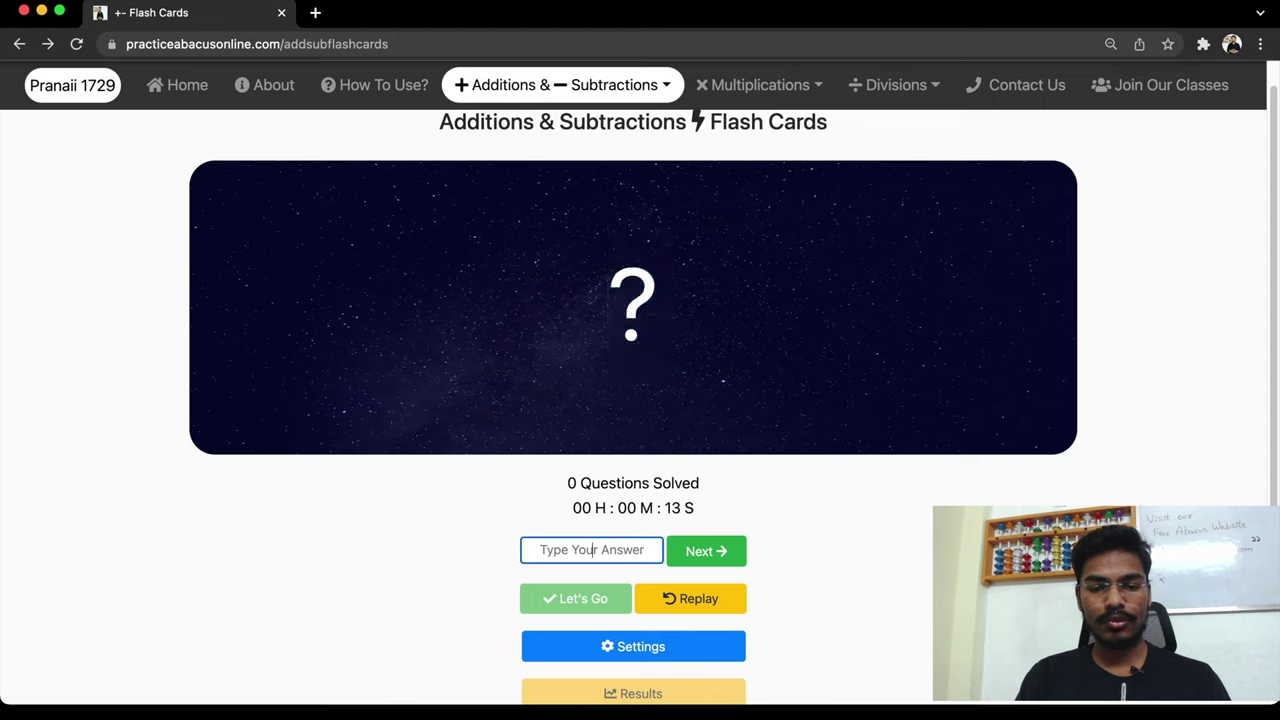
{"action": "type", "text": "101"}
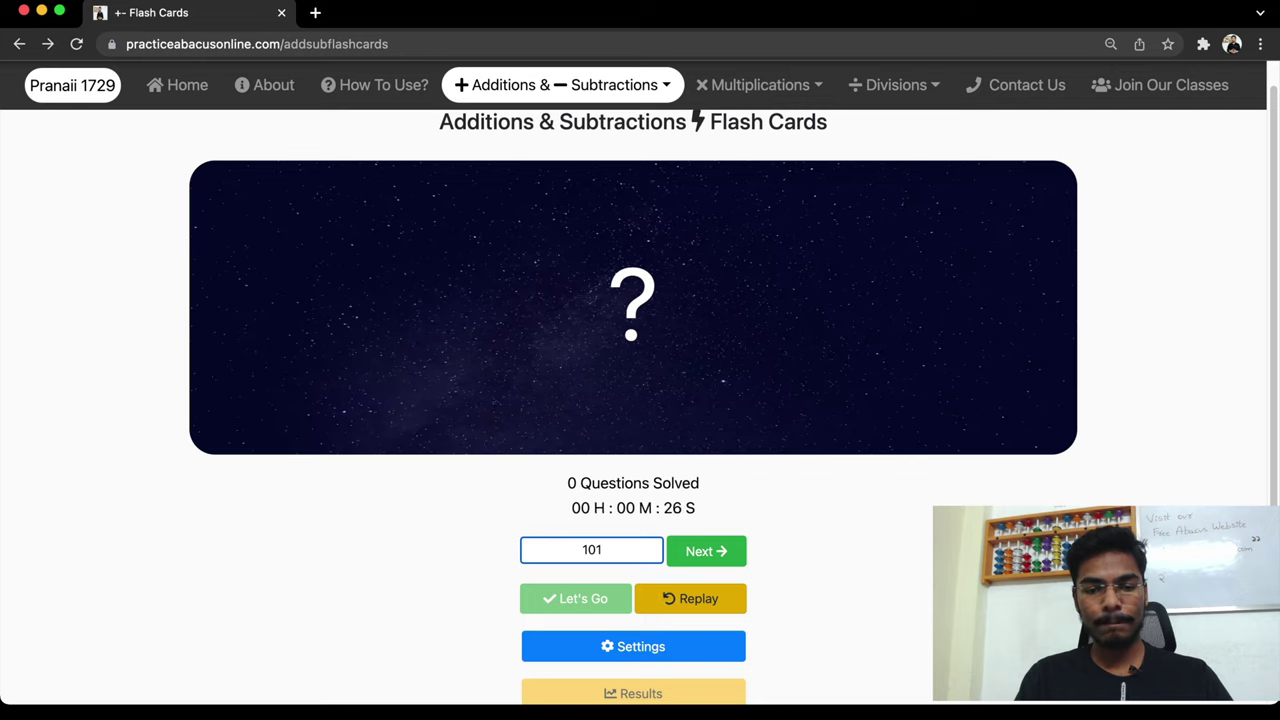
{"action": "key", "text": "Return"}
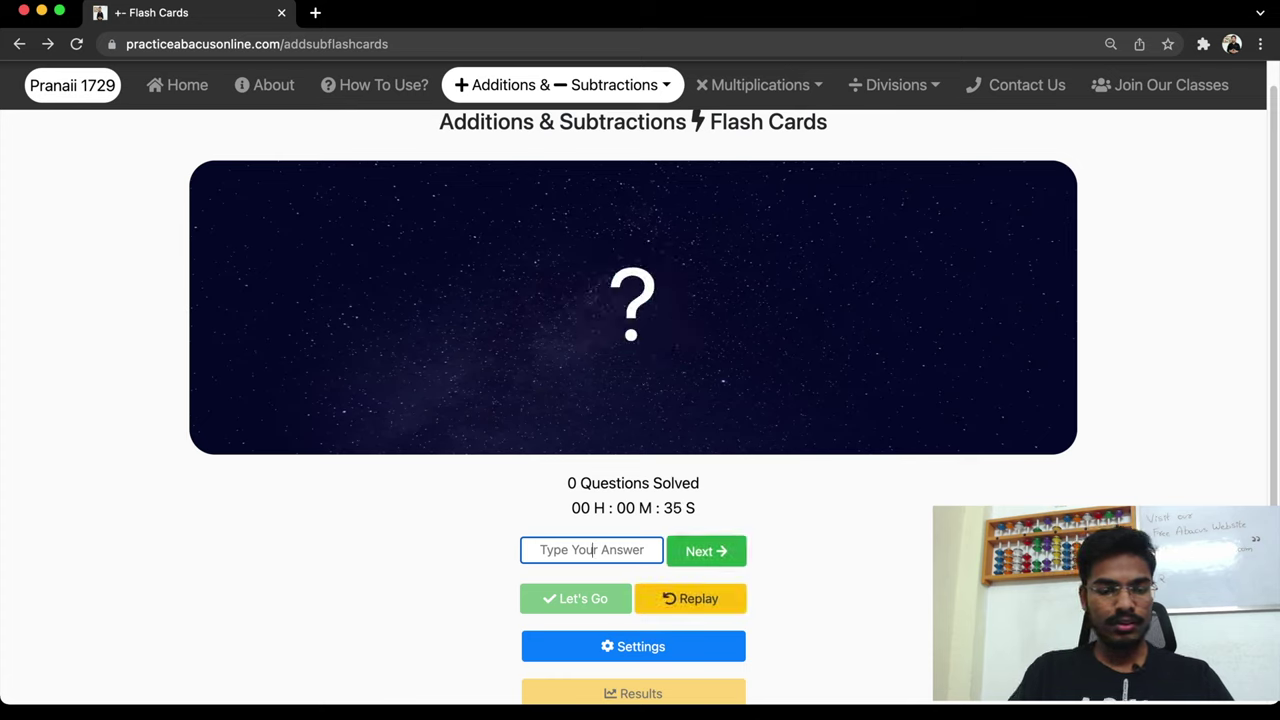
{"action": "type", "text": "101"}
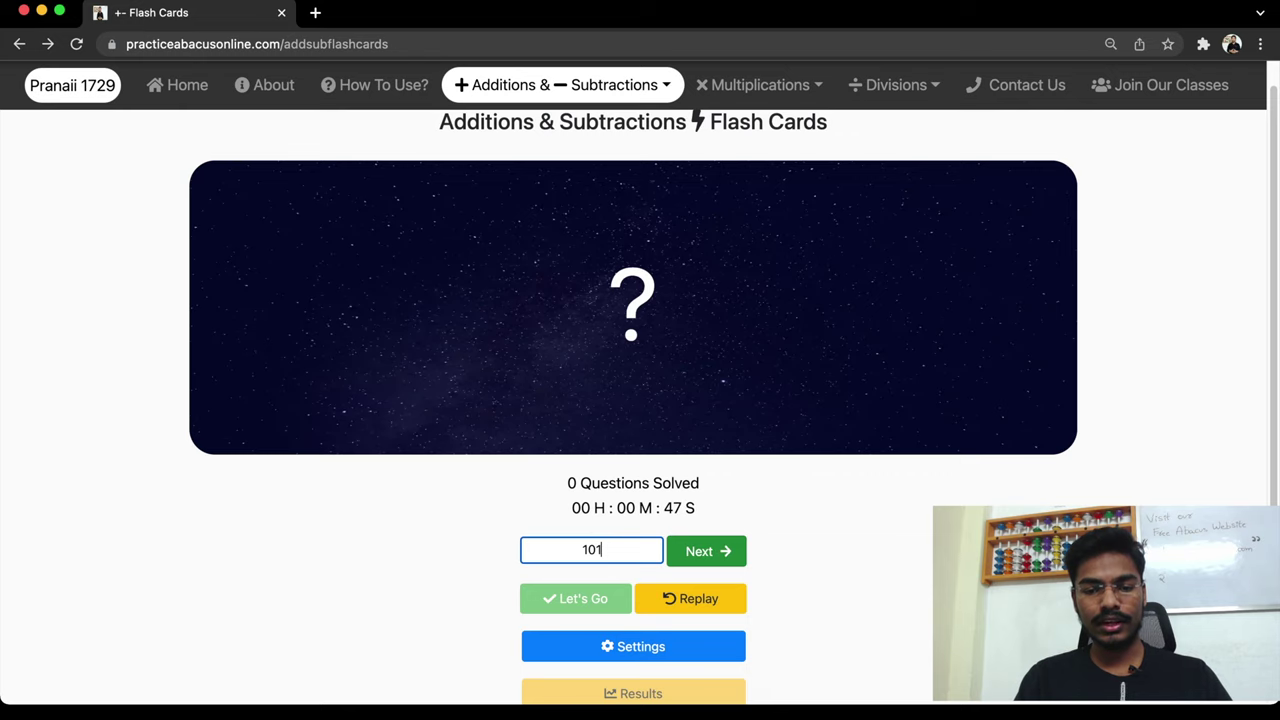
{"action": "key", "text": "Return"}
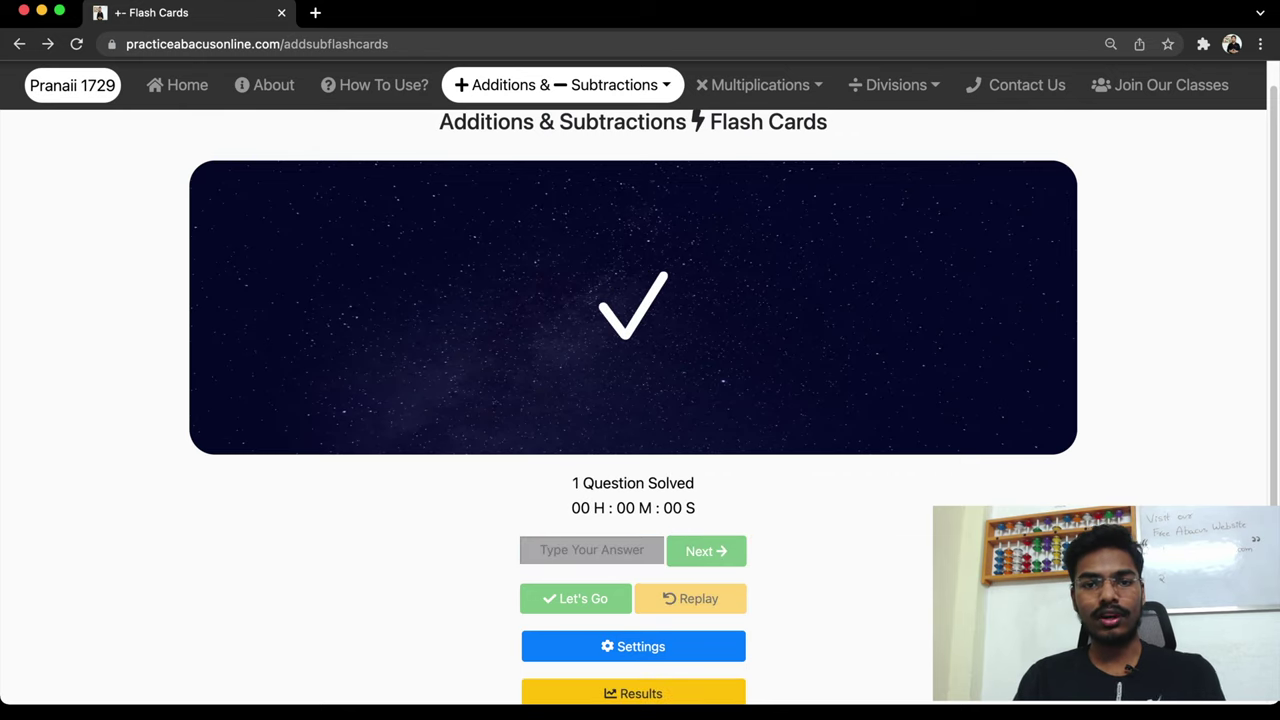
{"action": "scroll", "coordinate": [633, 384], "scroll_direction": "up", "scroll_amount": 1}
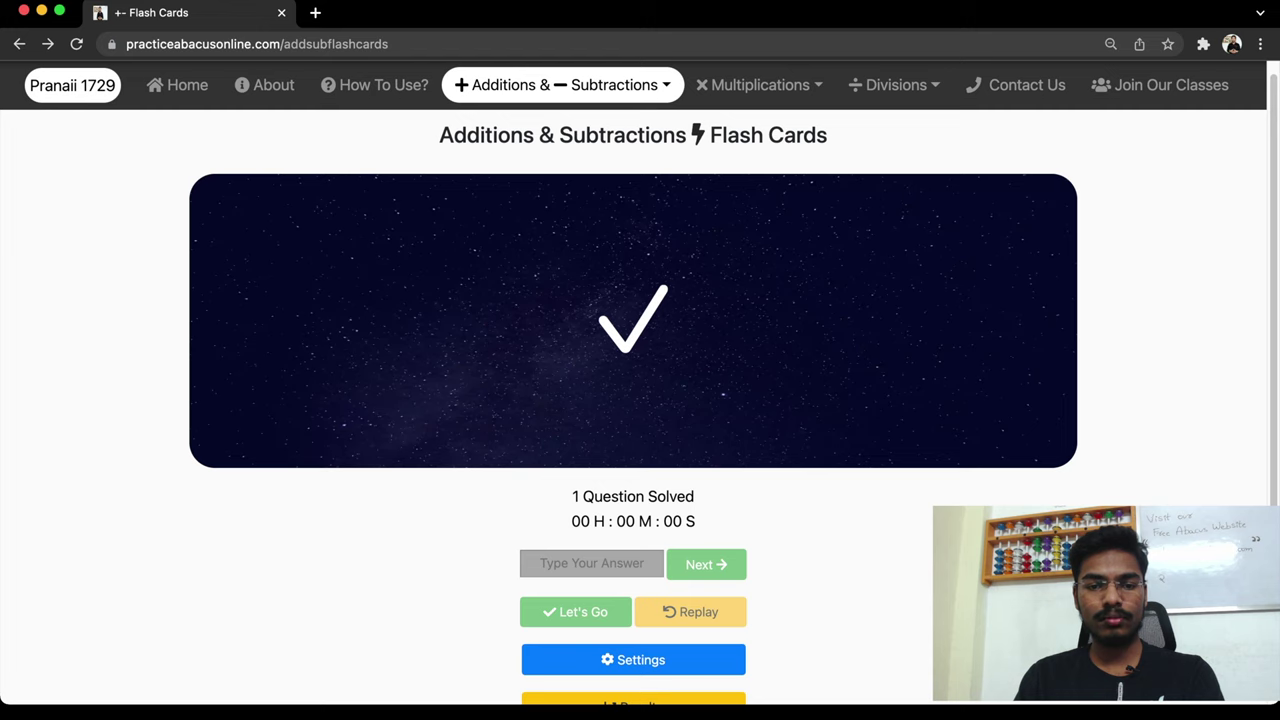
{"action": "double_click", "coordinate": [633, 316]}
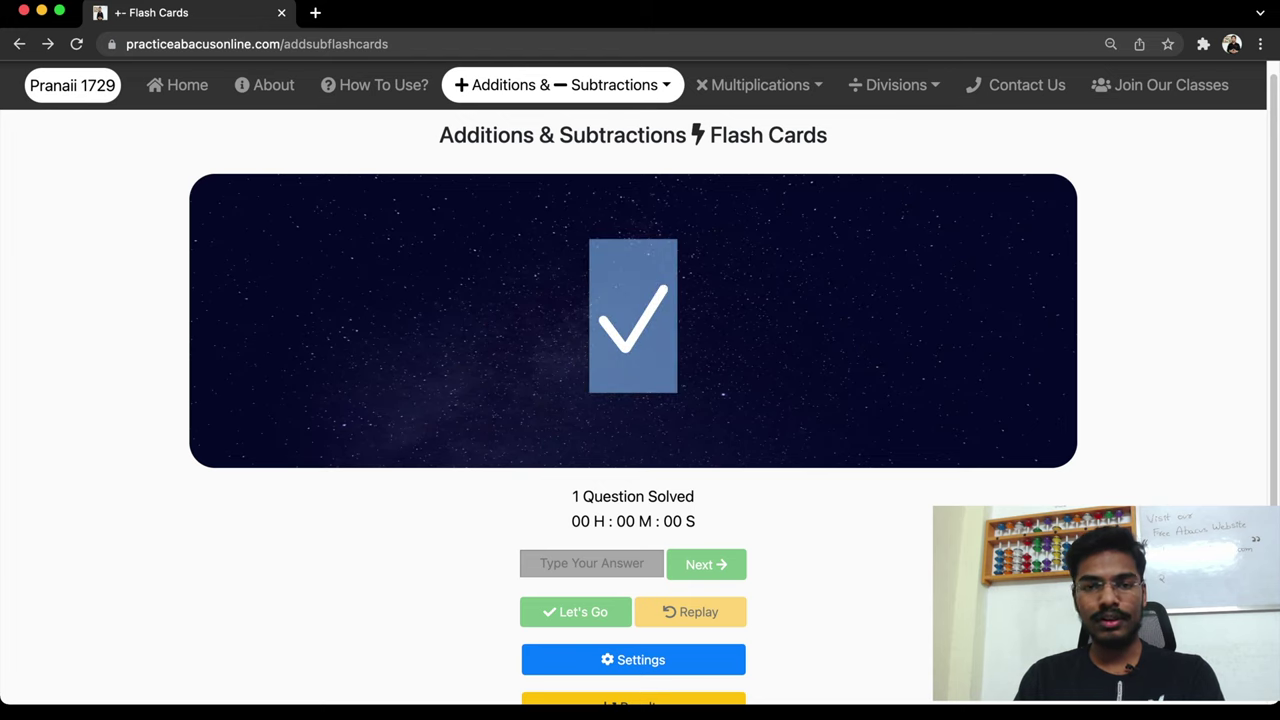
{"action": "scroll", "coordinate": [633, 390], "scroll_direction": "down", "scroll_amount": 2}
{"action": "left_click", "coordinate": [640, 563]}
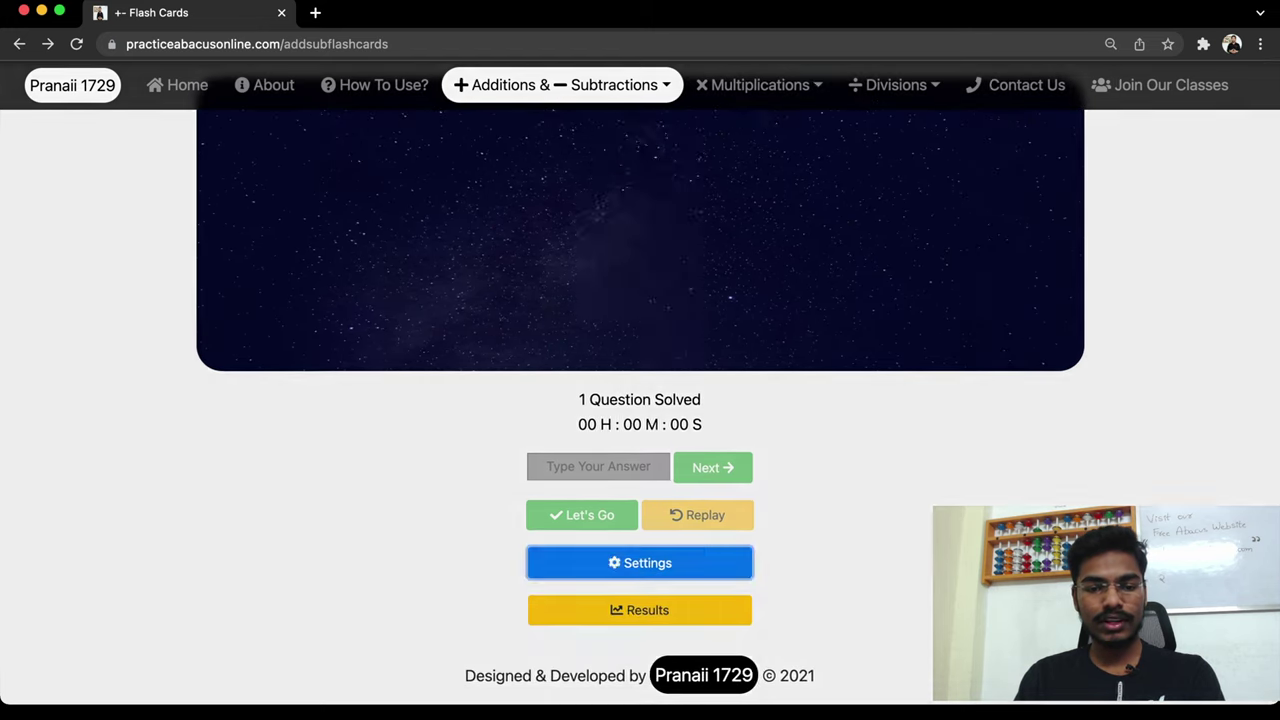
{"action": "key", "text": "Escape"}
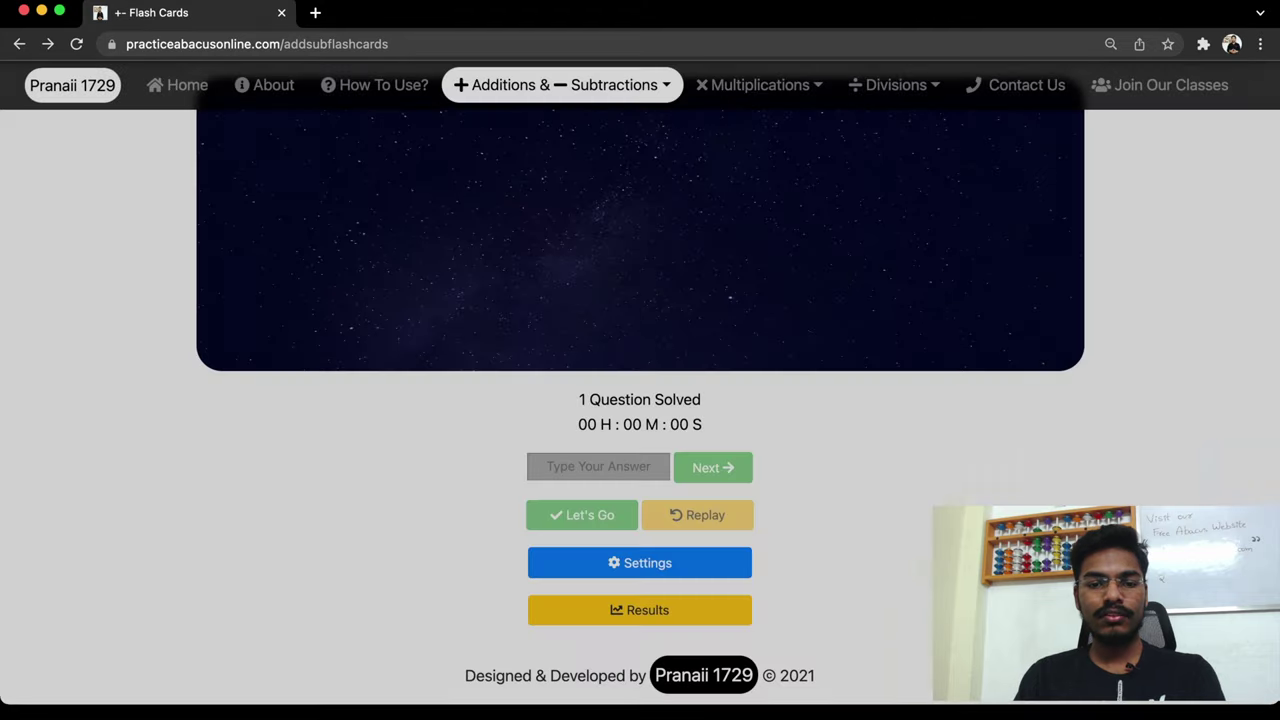
{"action": "scroll", "coordinate": [633, 400], "scroll_direction": "up", "scroll_amount": 1}
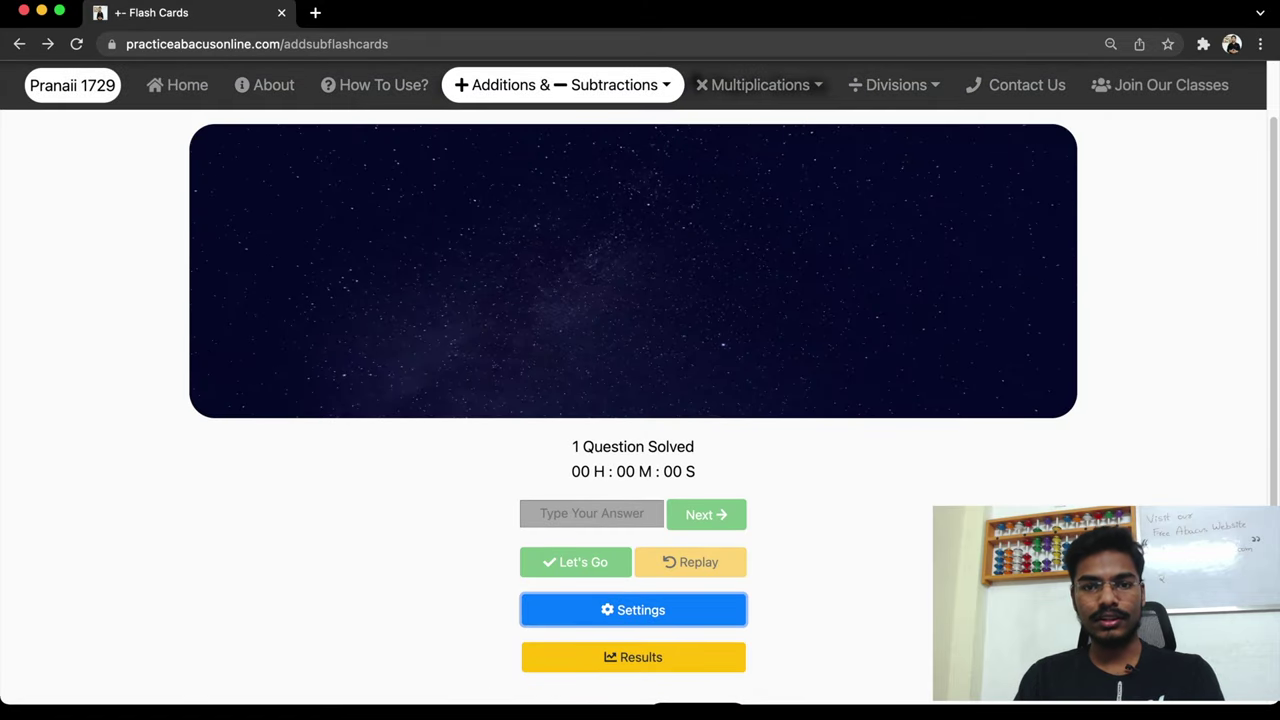
Open the results of the round, look through the report and highlight its date and time and the name
{"action": "scroll", "coordinate": [633, 400], "scroll_direction": "down", "scroll_amount": 1}
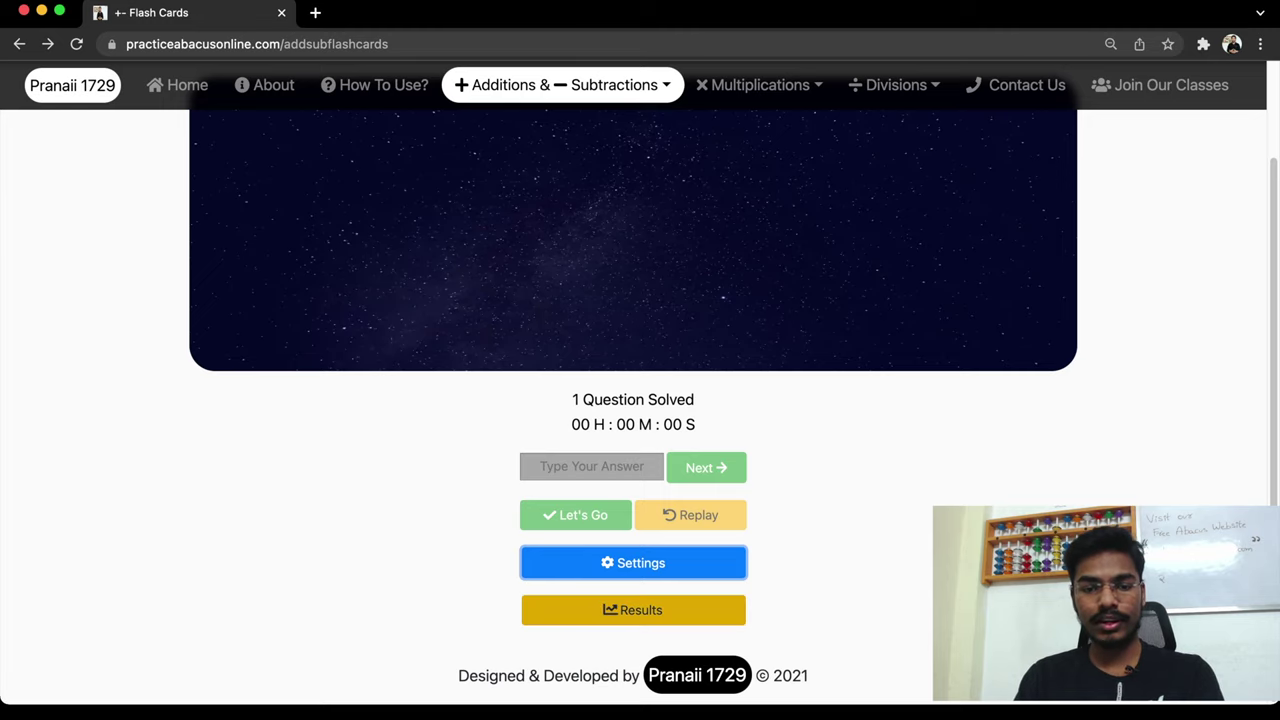
{"action": "left_click", "coordinate": [633, 610]}
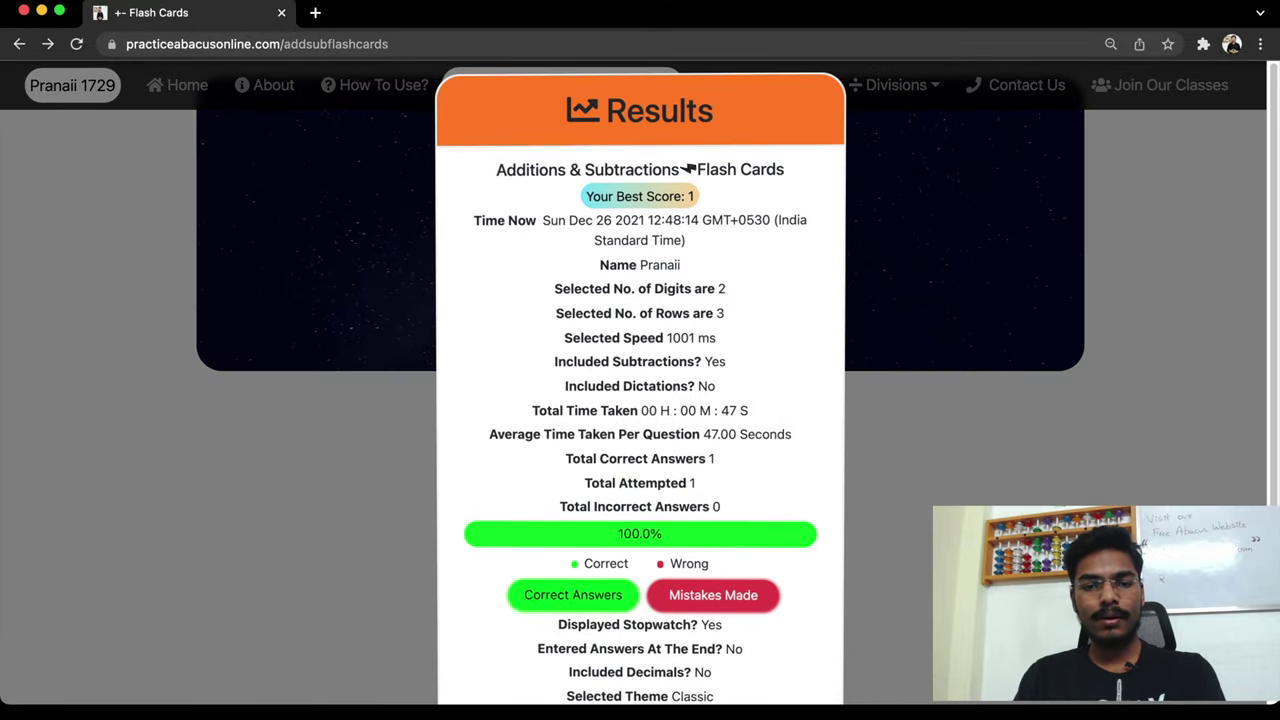
{"action": "scroll", "coordinate": [640, 400], "scroll_direction": "down", "scroll_amount": 2}
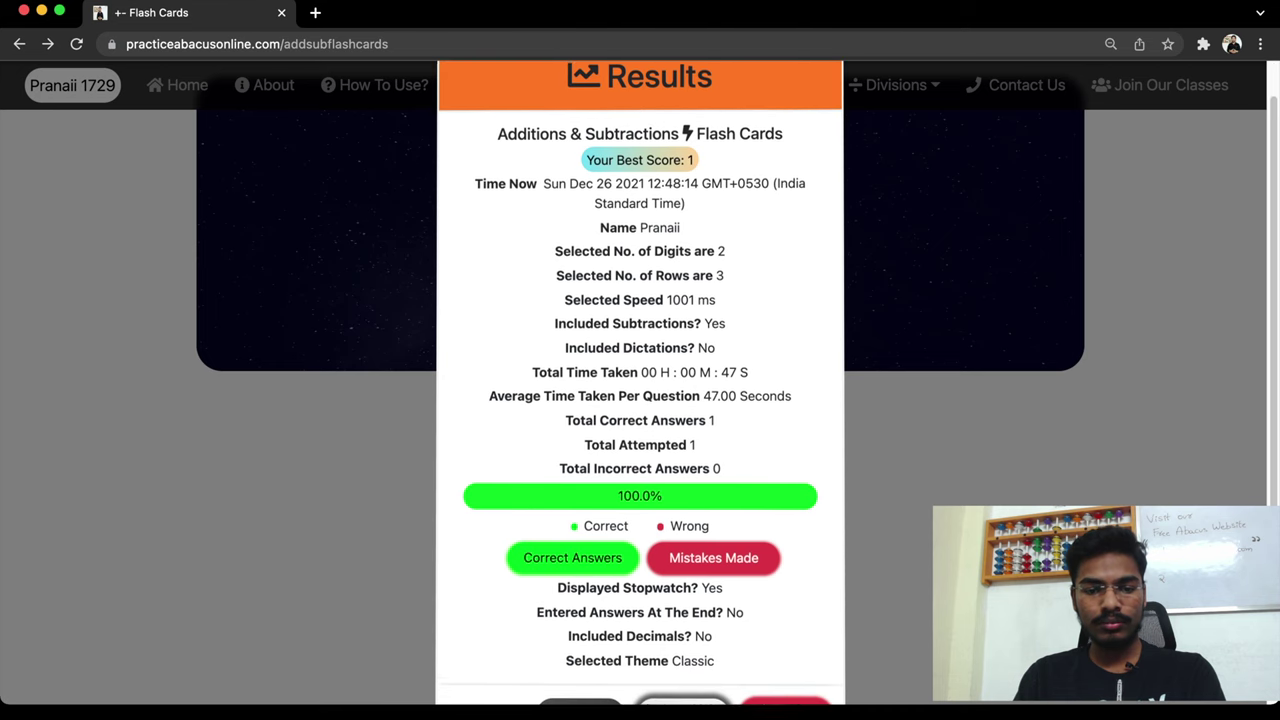
{"action": "scroll", "coordinate": [640, 400], "scroll_direction": "up", "scroll_amount": 1}
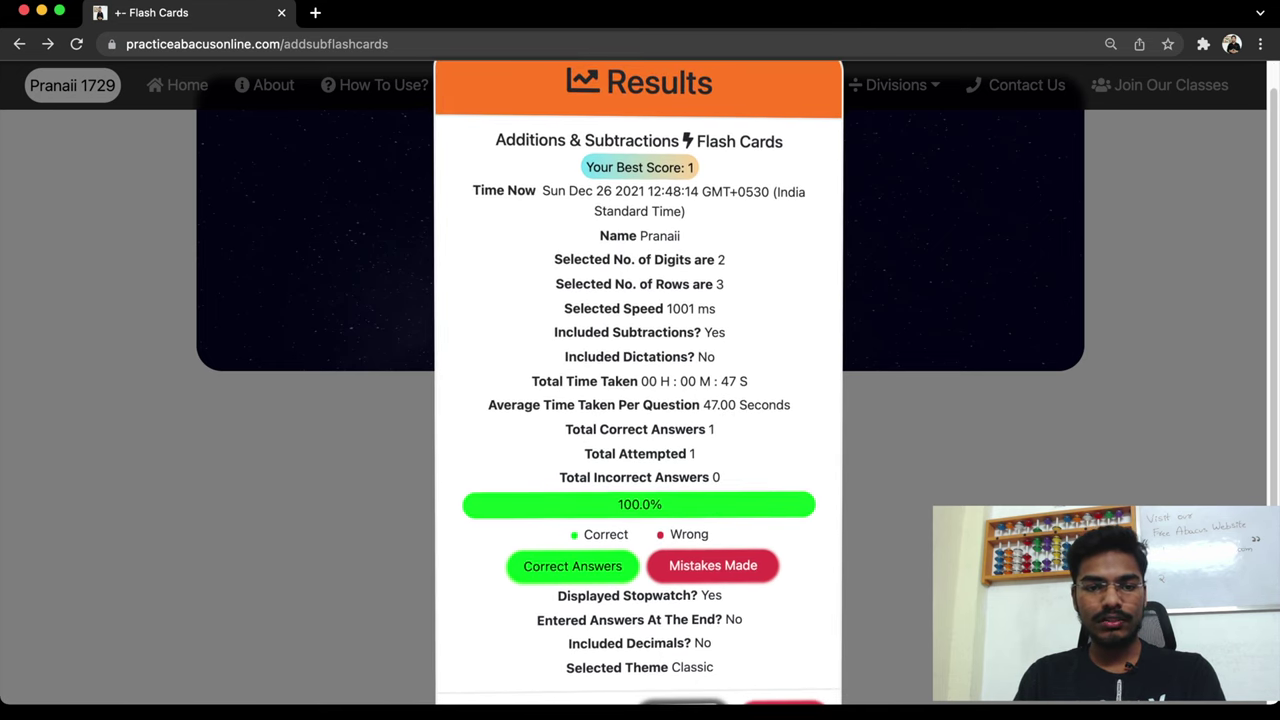
{"action": "left_click_drag", "start_coordinate": [540, 191], "coordinate": [701, 191]}
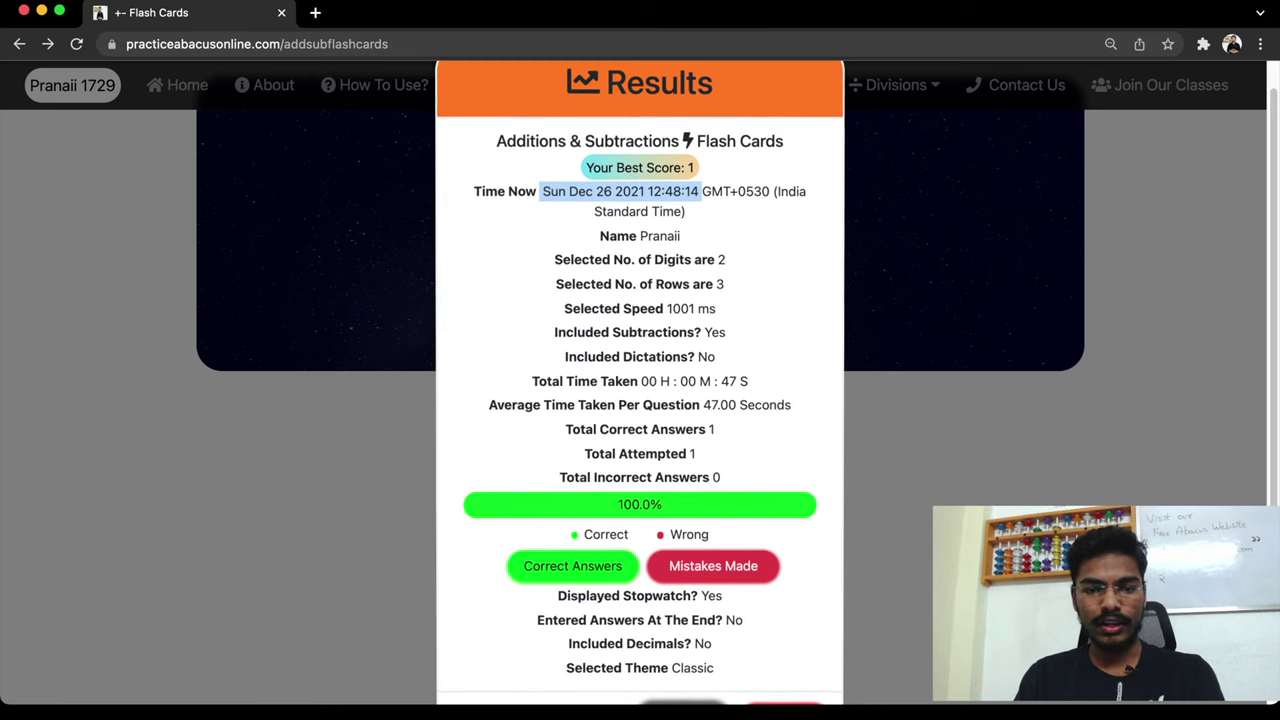
{"action": "left_click_drag", "start_coordinate": [640, 236], "coordinate": [661, 236]}
{"action": "left_click", "coordinate": [661, 237]}
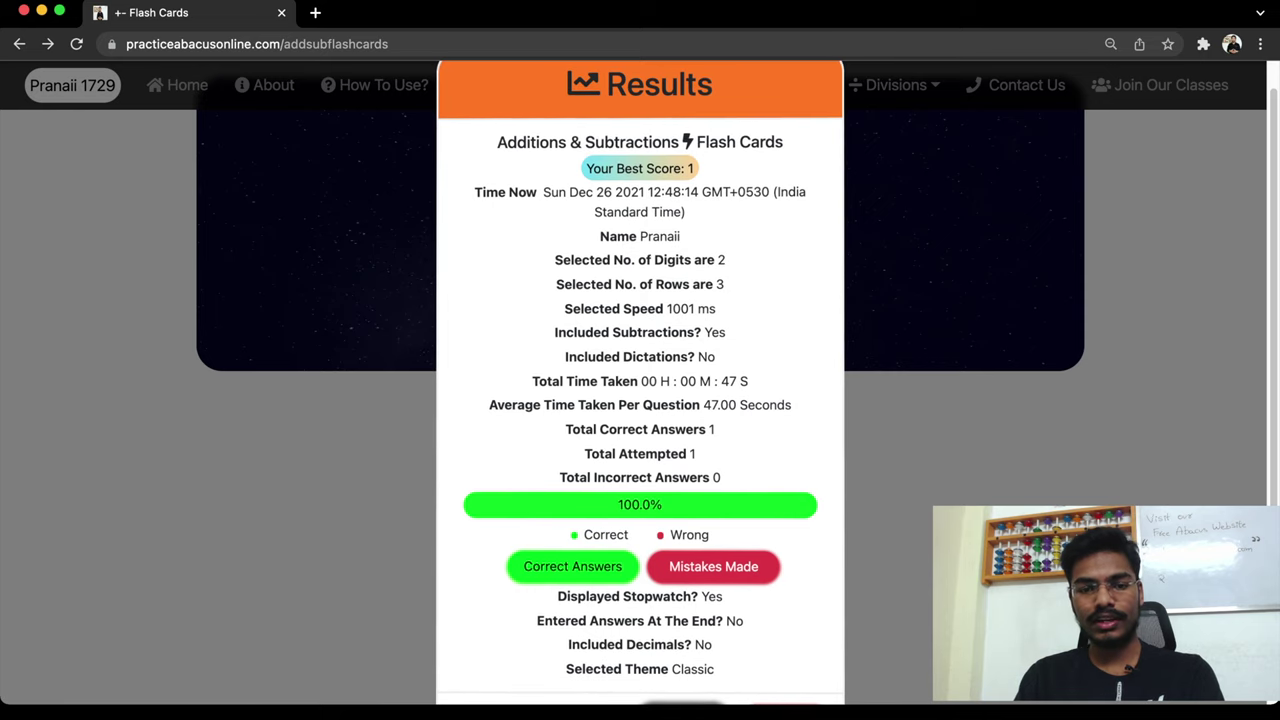
Highlight the selected speed, the subtractions entry and the dictations entry in the results
{"action": "left_click_drag", "start_coordinate": [667, 309], "coordinate": [698, 309]}
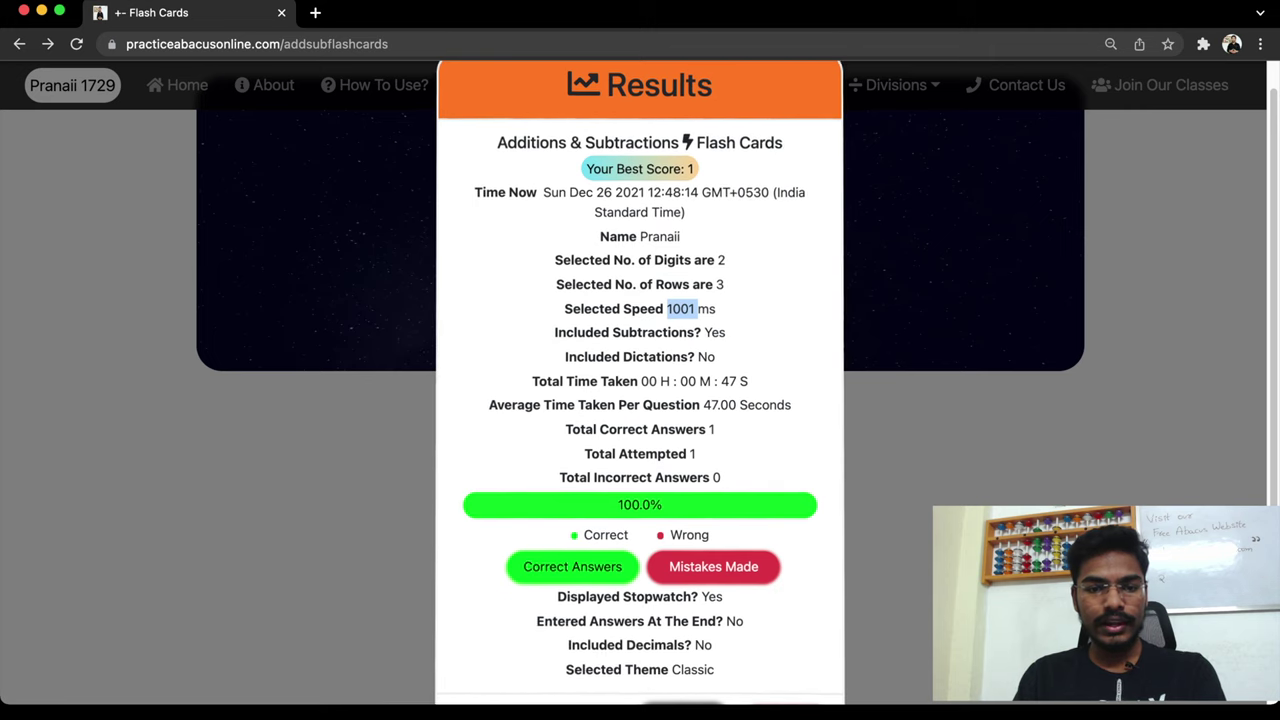
{"action": "triple_click", "coordinate": [640, 332]}
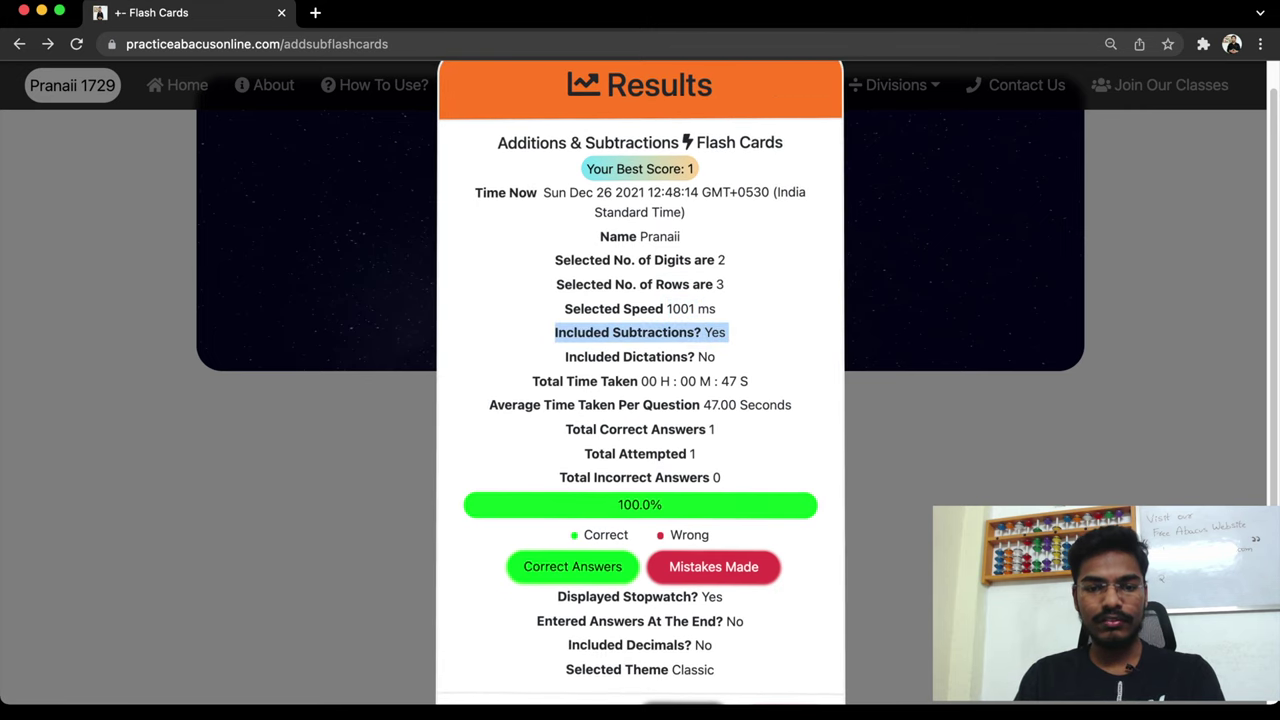
{"action": "double_click", "coordinate": [706, 356]}
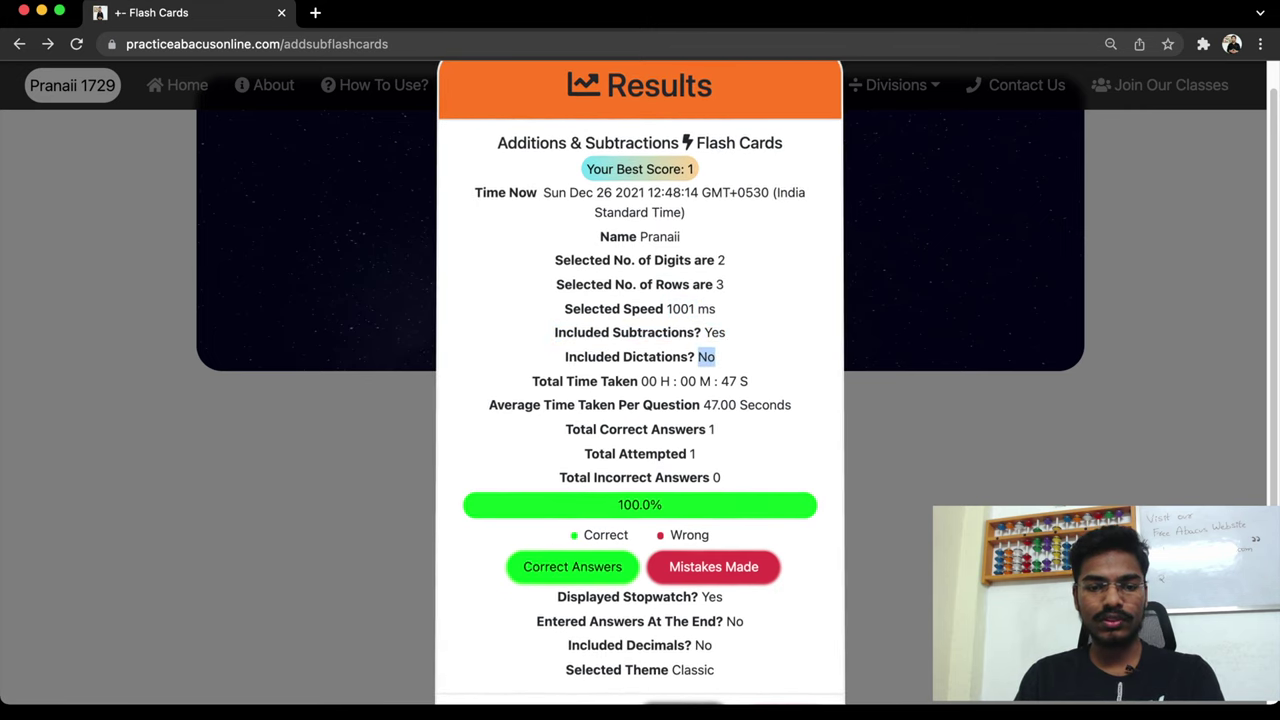
Examine the total time, average time per question and total correct answers, down to the end of the results
{"action": "double_click", "coordinate": [728, 381]}
{"action": "left_click", "coordinate": [729, 382]}
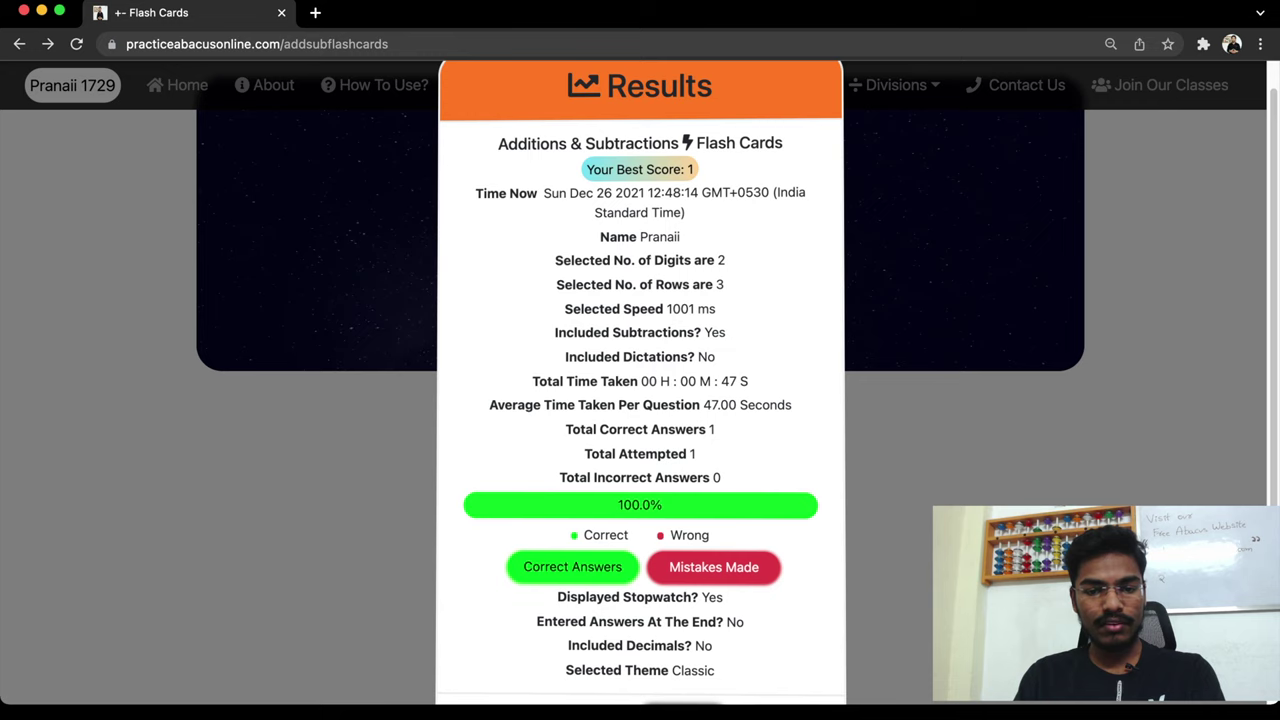
{"action": "left_click_drag", "start_coordinate": [704, 405], "coordinate": [728, 405]}
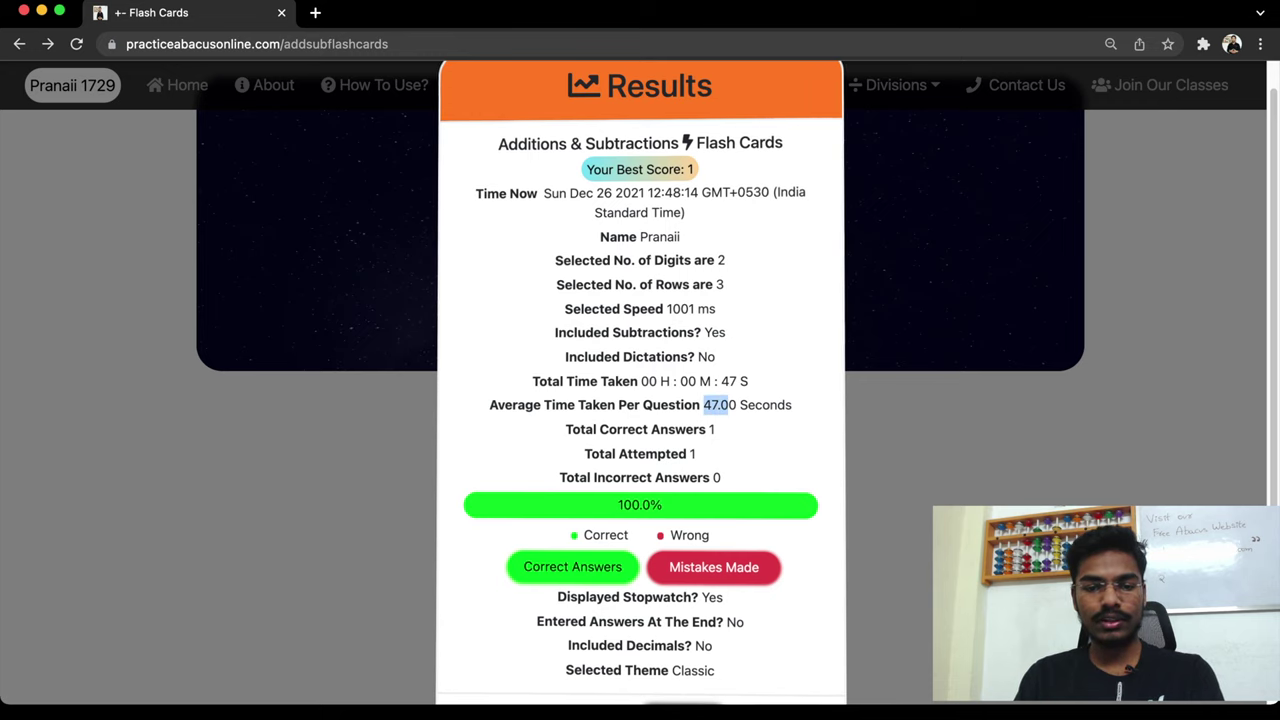
{"action": "left_click", "coordinate": [728, 405]}
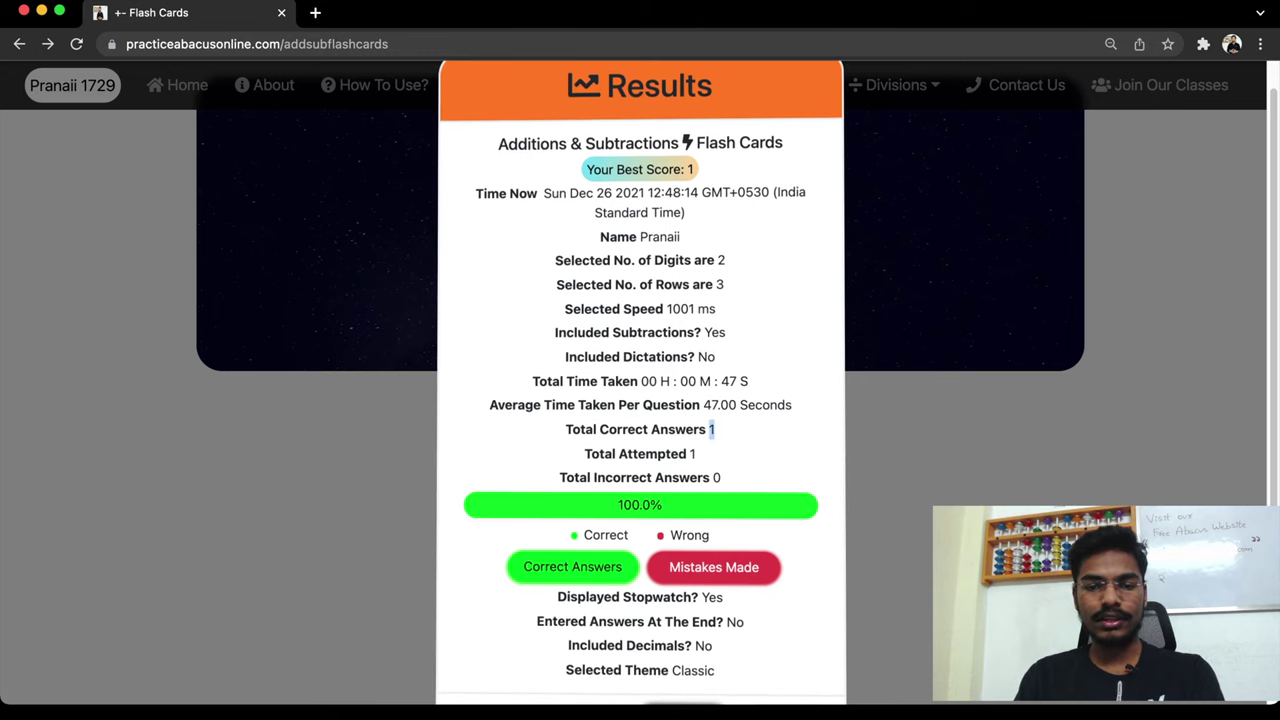
{"action": "scroll", "coordinate": [640, 400], "scroll_direction": "down", "scroll_amount": 2}
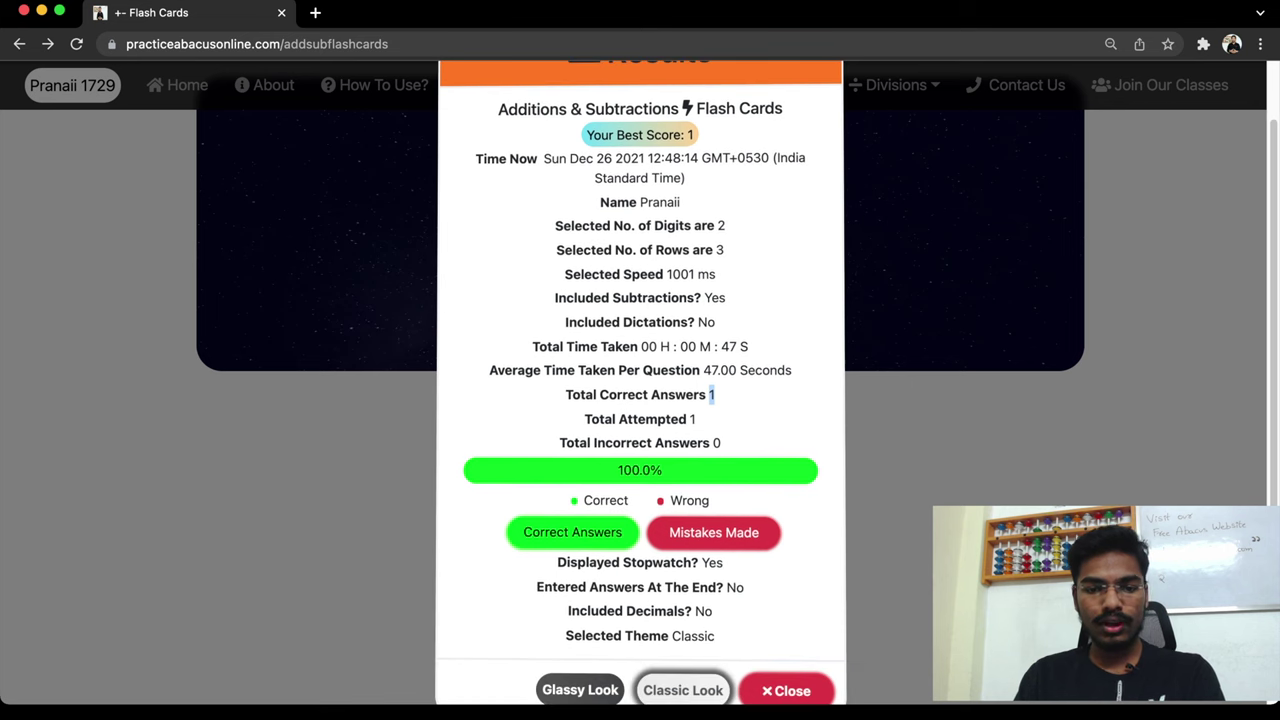
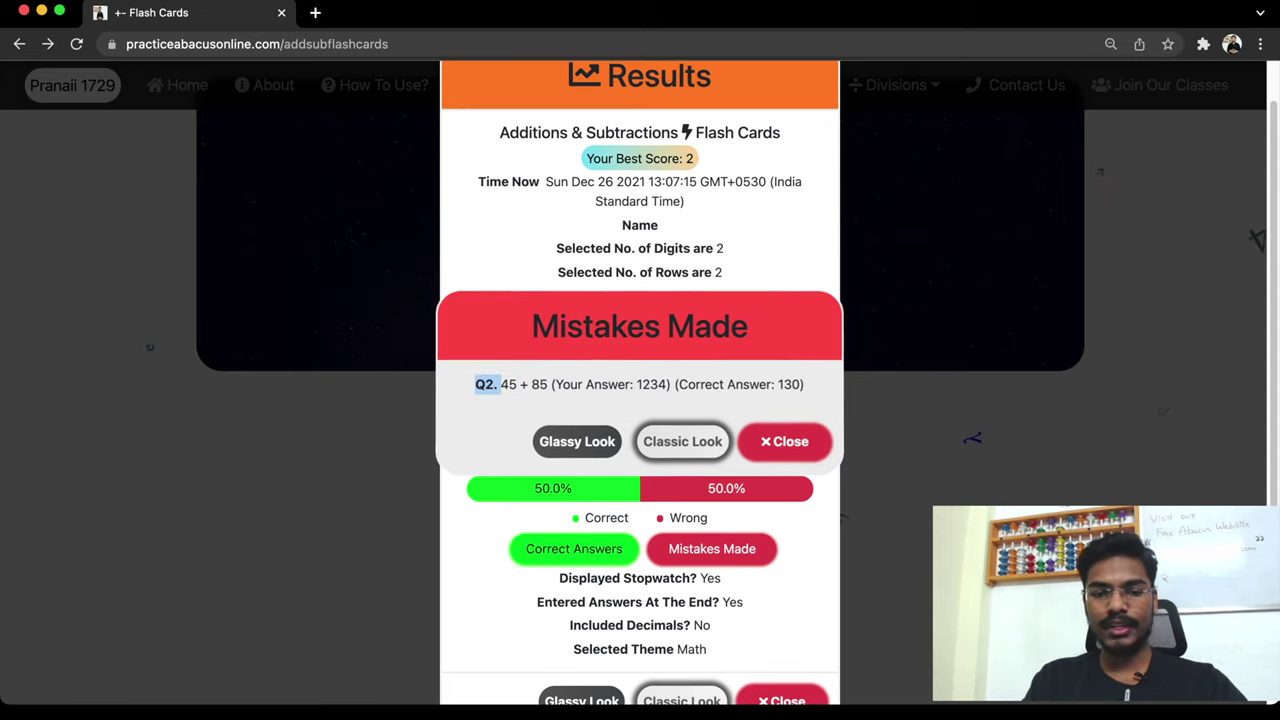
Preview the Mistakes Made list in Glassy Look, return it to Classic Look and close it
{"action": "left_click", "coordinate": [577, 441]}
{"action": "left_click", "coordinate": [684, 441]}
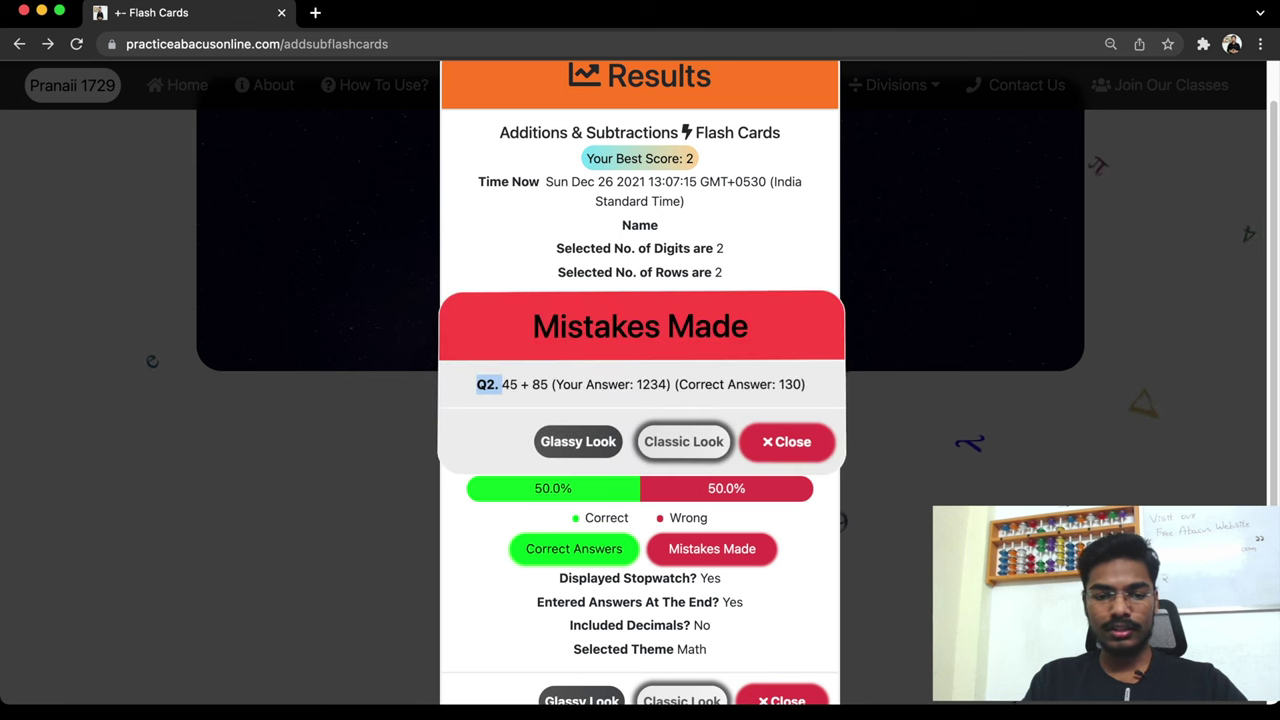
{"action": "left_click", "coordinate": [786, 441]}
Review the Correct Answers list, close it and highlight the average time taken per question in the results
{"action": "left_click", "coordinate": [566, 553]}
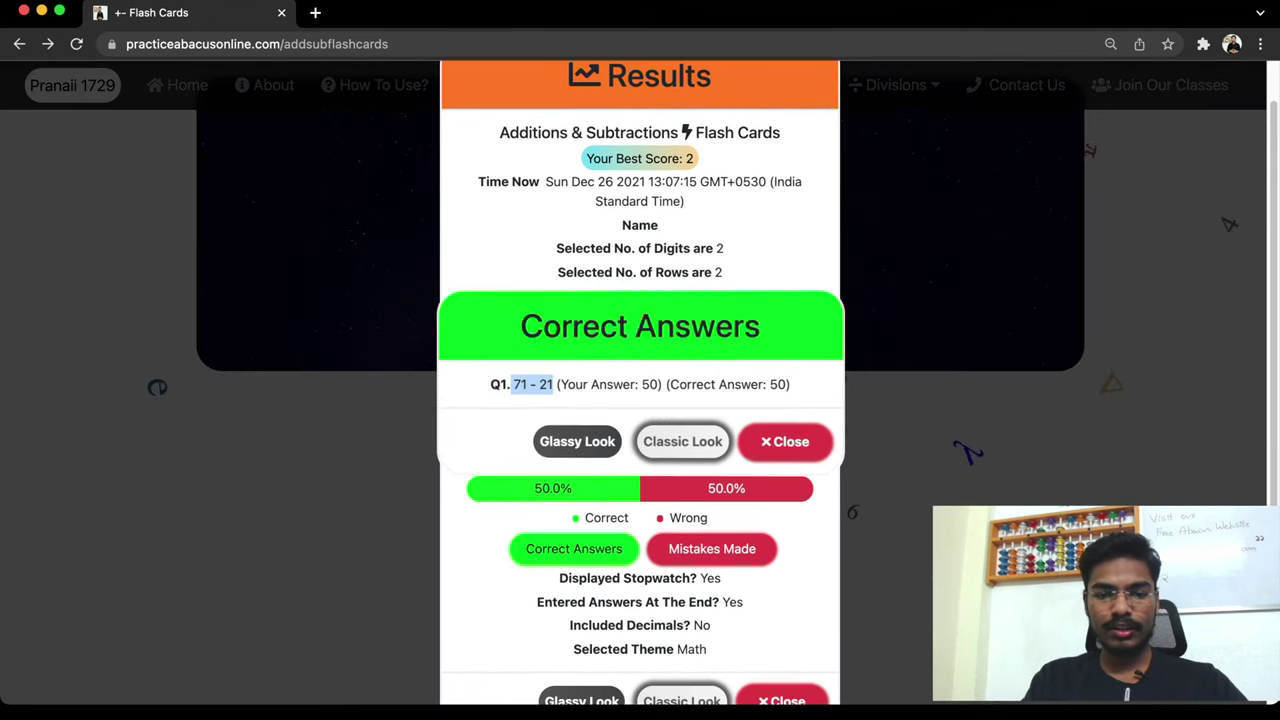
{"action": "left_click", "coordinate": [784, 441]}
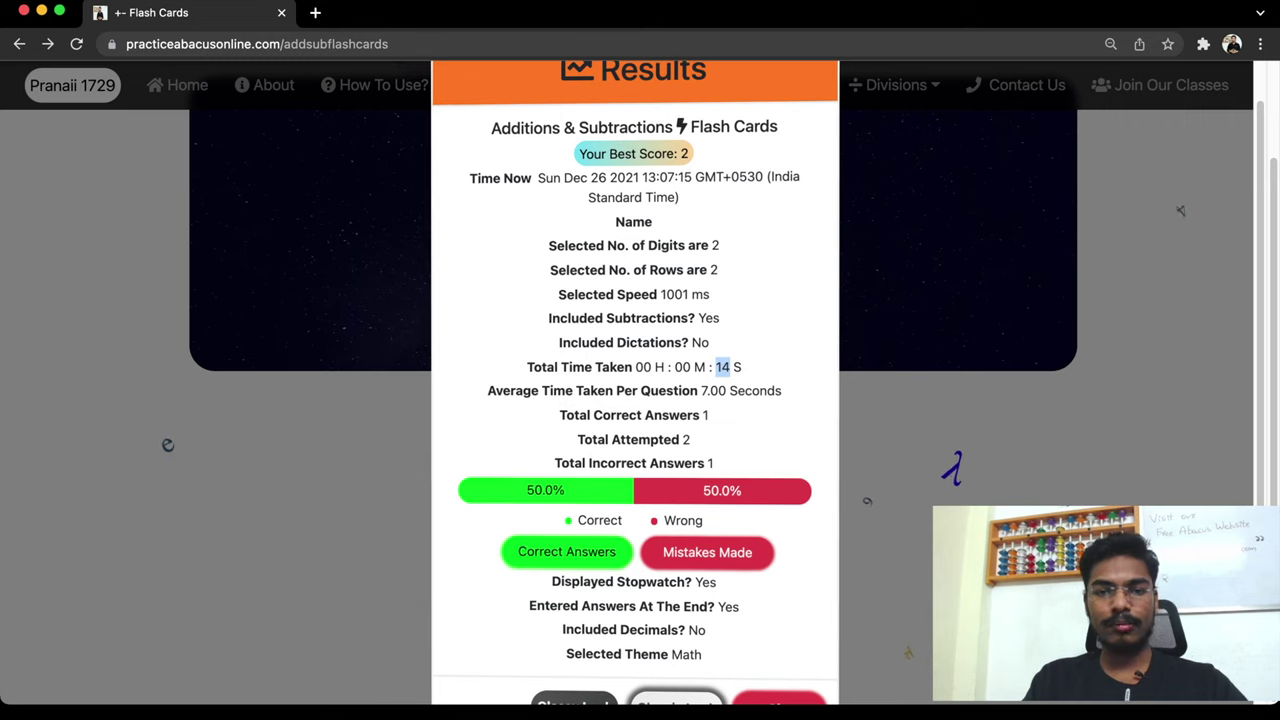
{"action": "left_click_drag", "start_coordinate": [701, 391], "coordinate": [718, 391]}
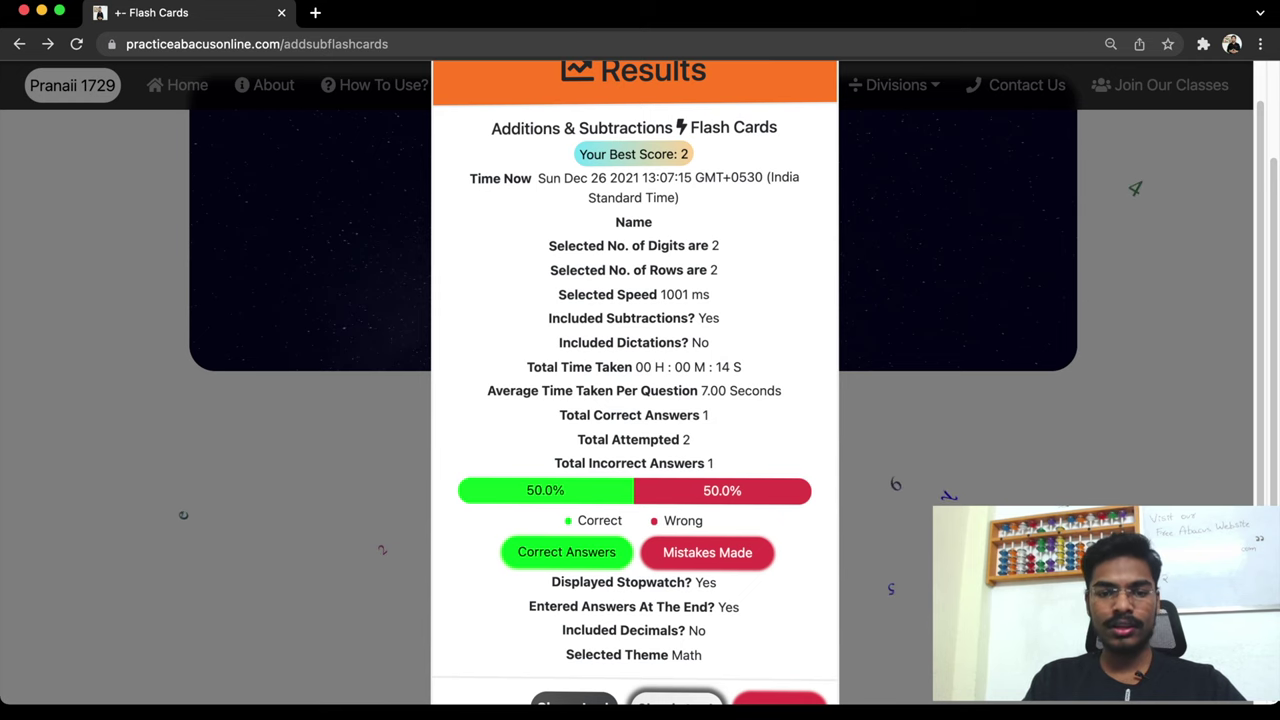
{"action": "scroll", "coordinate": [634, 380], "scroll_direction": "up", "scroll_amount": 1}
{"action": "scroll", "coordinate": [634, 380], "scroll_direction": "down", "scroll_amount": 2}
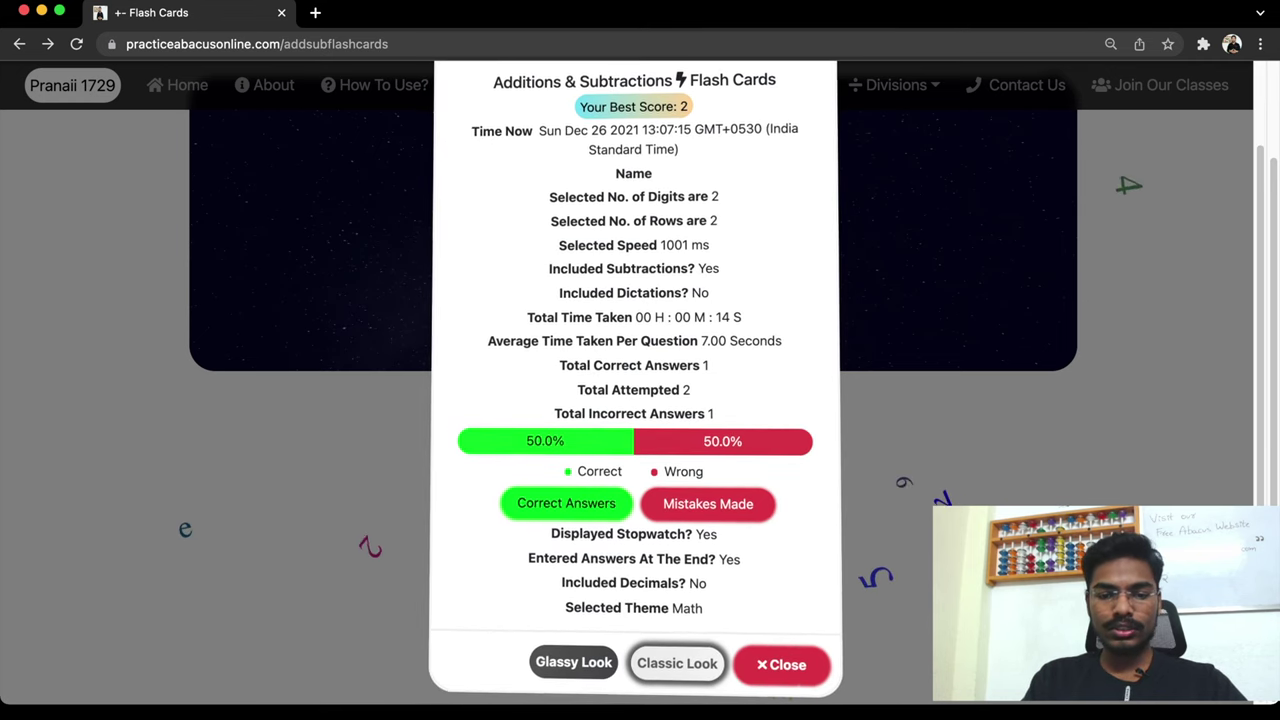
Close the results and save the flash card settings with 2 questions, 2 digits, 10 rows and a speed of 500 ms
{"action": "left_click", "coordinate": [781, 665]}
{"action": "left_click", "coordinate": [640, 563]}
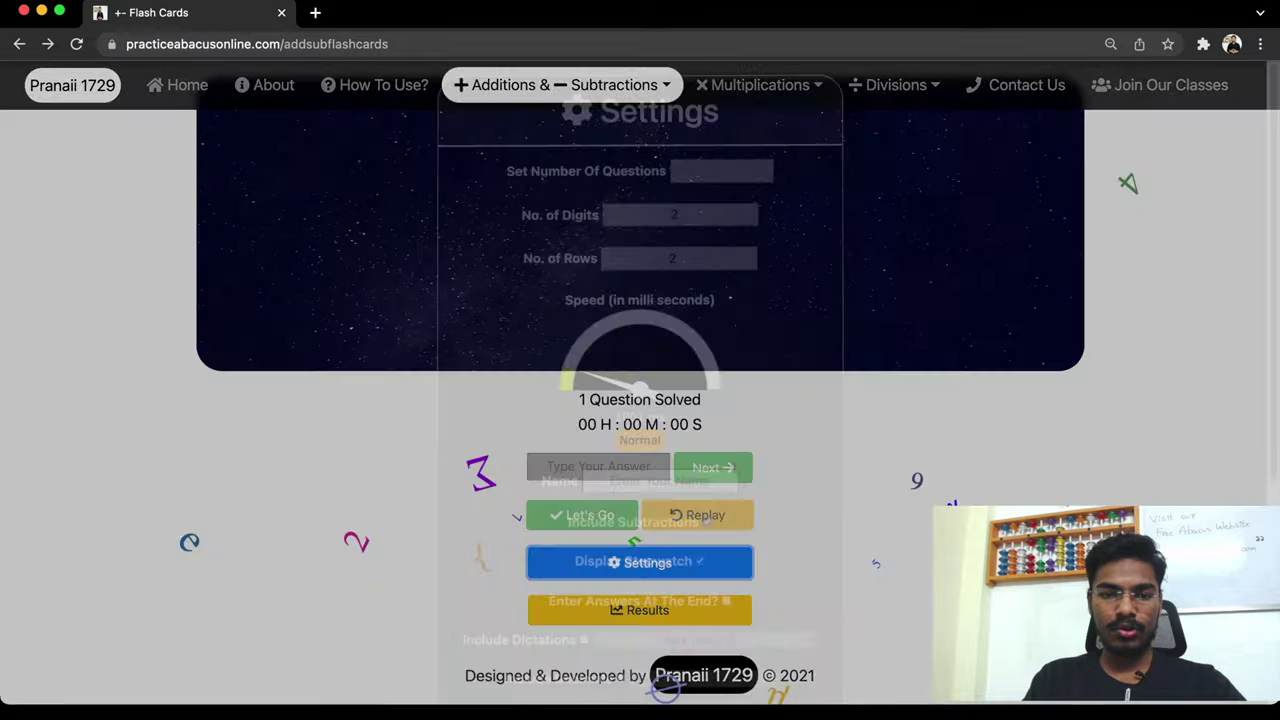
{"action": "type", "text": "2"}
{"action": "key", "text": "Tab"}
{"action": "key", "text": "Tab"}
{"action": "type", "text": "2"}
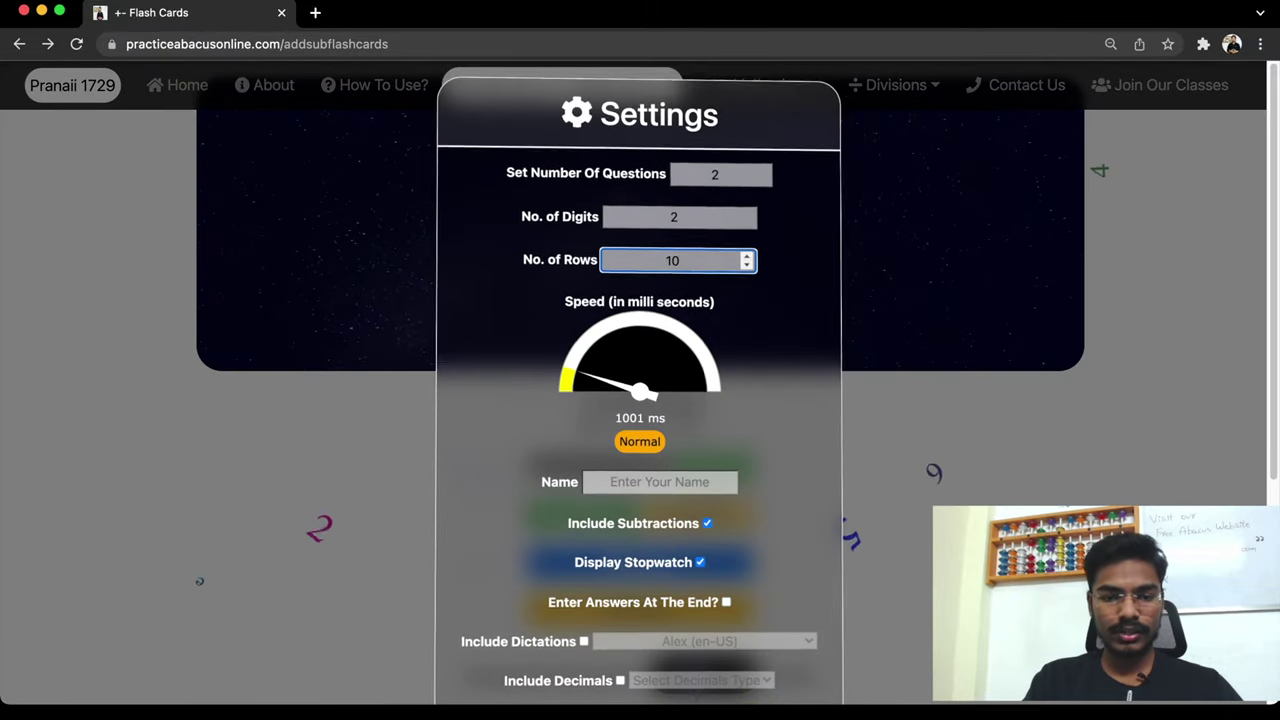
{"action": "key", "text": "Tab"}
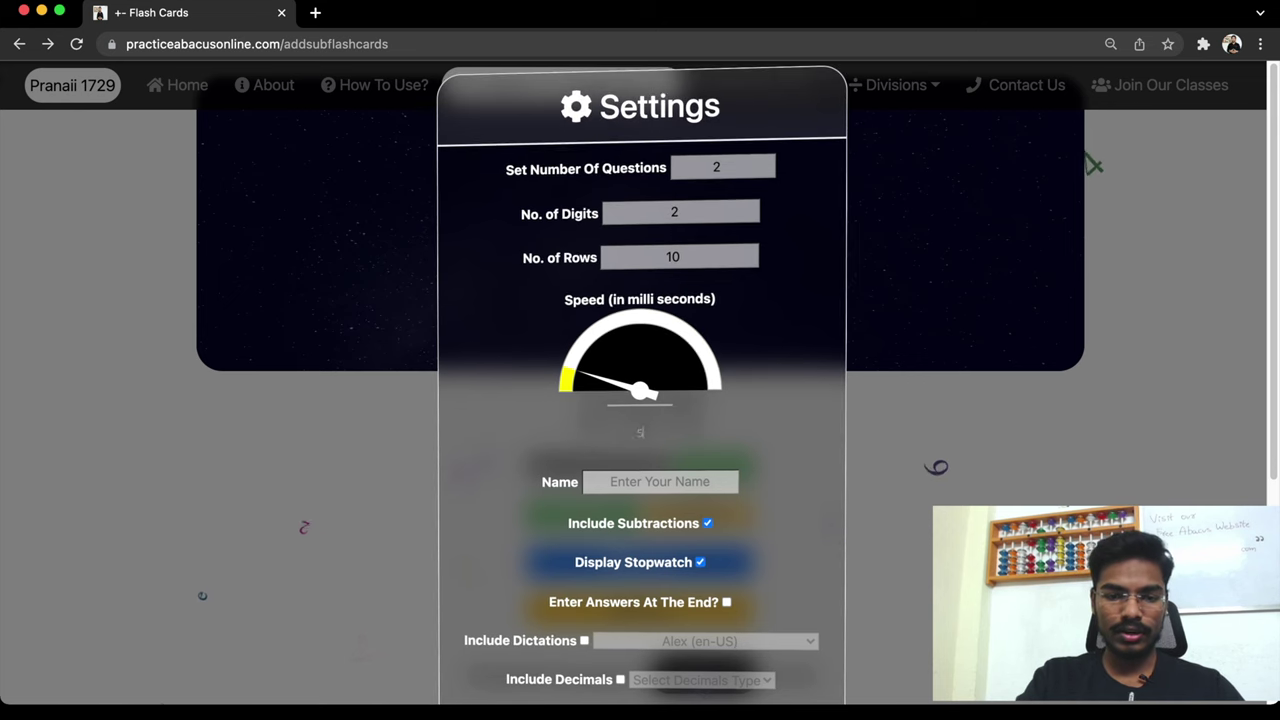
{"action": "scroll", "coordinate": [642, 450], "scroll_direction": "down", "scroll_amount": 4}
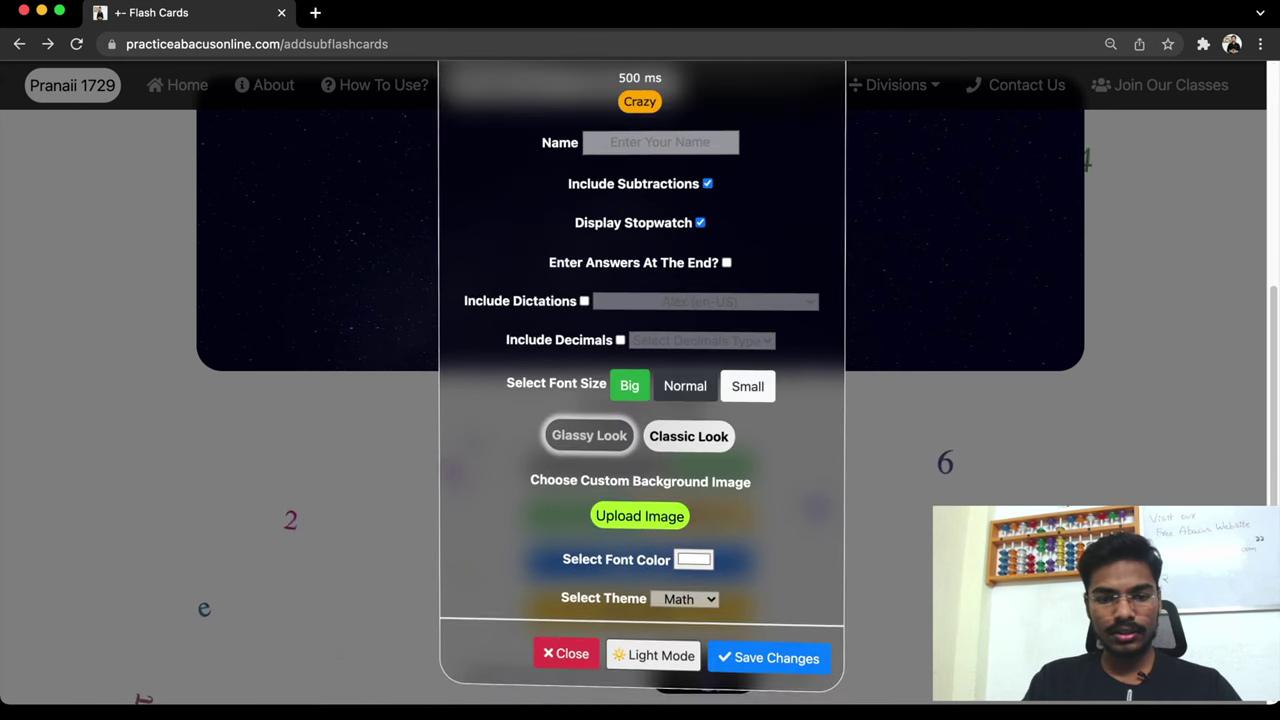
{"action": "left_click", "coordinate": [770, 663]}
Start the flash cards and answer the two questions with 36 and 8
{"action": "scroll", "coordinate": [640, 450], "scroll_direction": "up", "scroll_amount": 2}
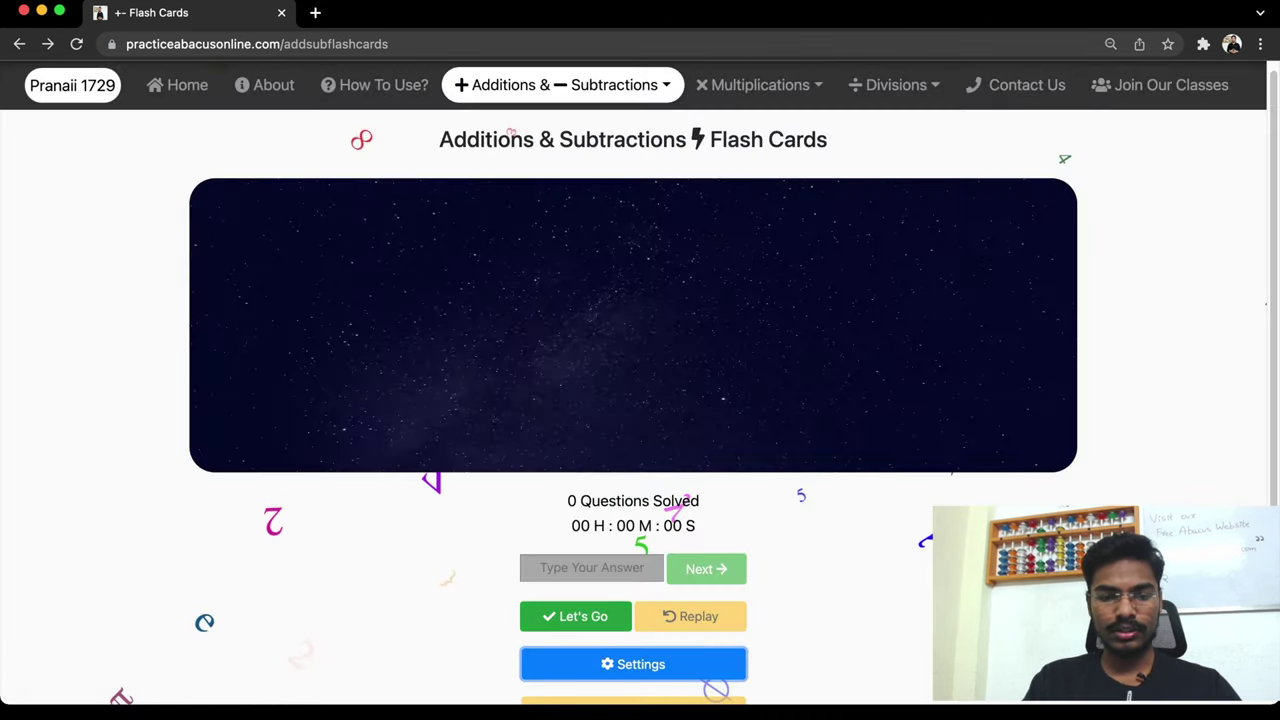
{"action": "left_click", "coordinate": [576, 616]}
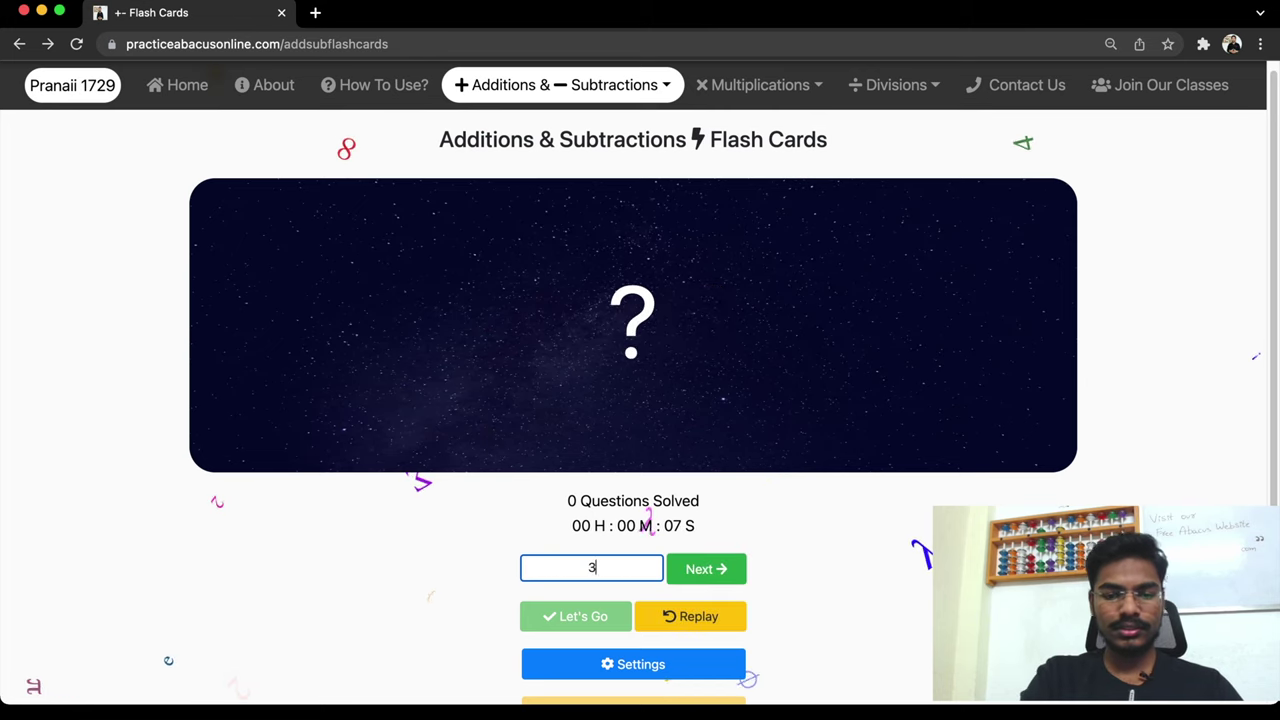
{"action": "key", "text": "Return"}
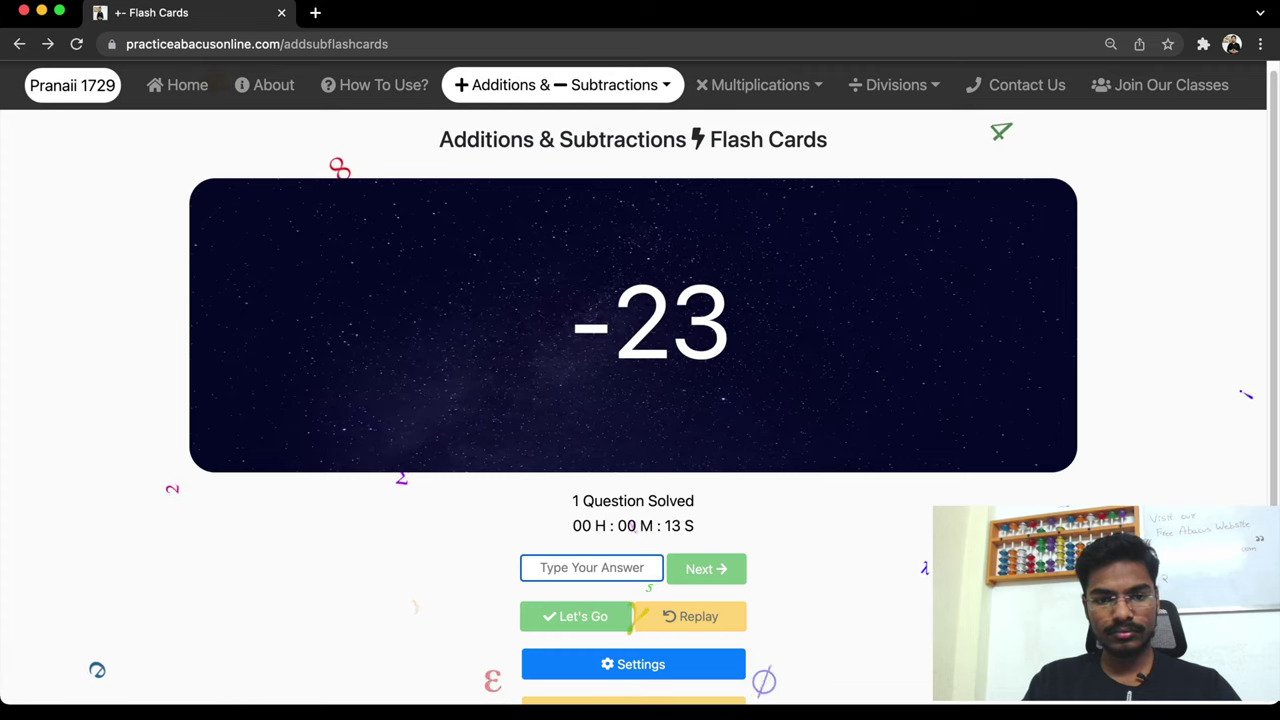
{"action": "type", "text": "8"}
{"action": "key", "text": "Return"}
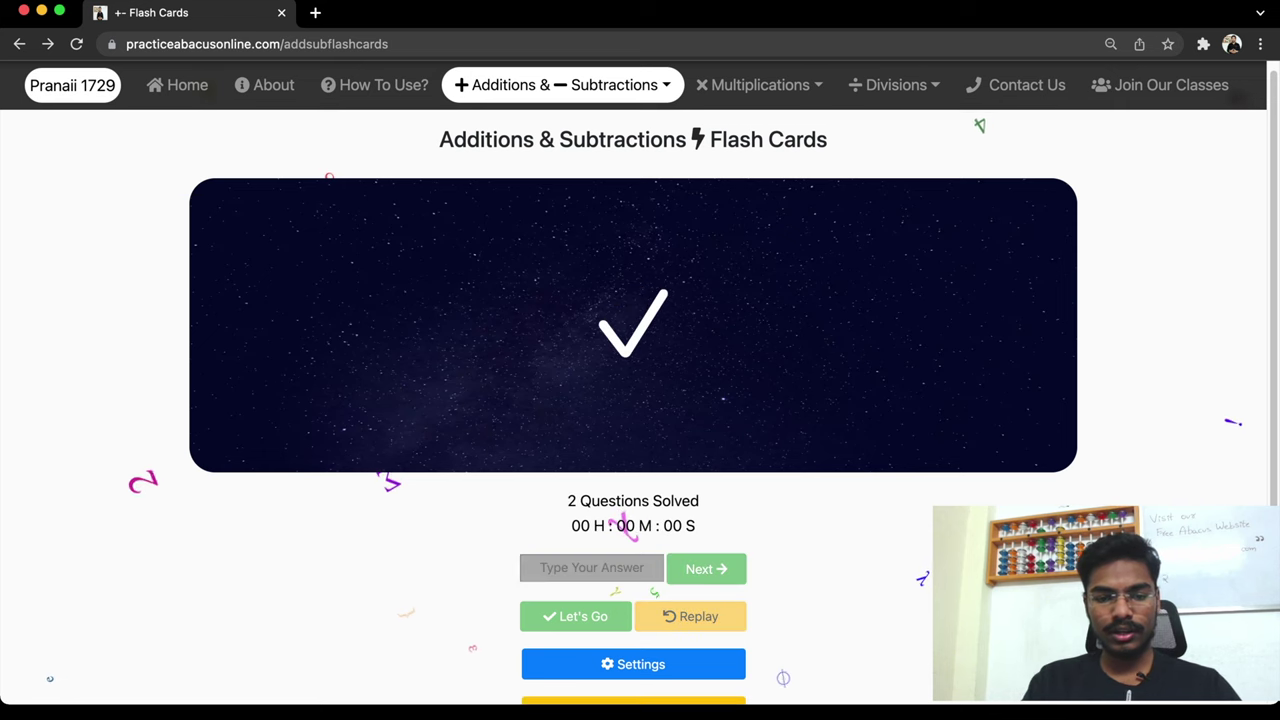
Open the results of the round and highlight the selected speed
{"action": "scroll", "coordinate": [633, 400], "scroll_direction": "down", "scroll_amount": 2}
{"action": "left_click", "coordinate": [633, 610]}
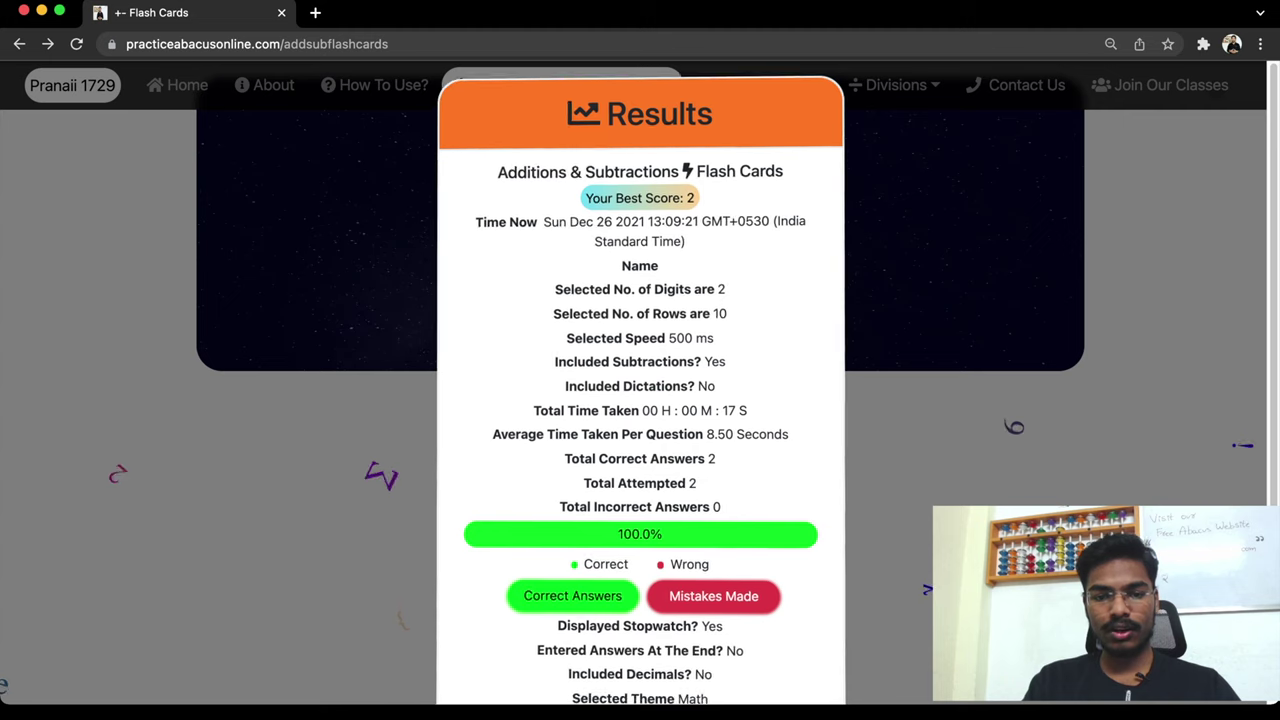
{"action": "double_click", "coordinate": [681, 338]}
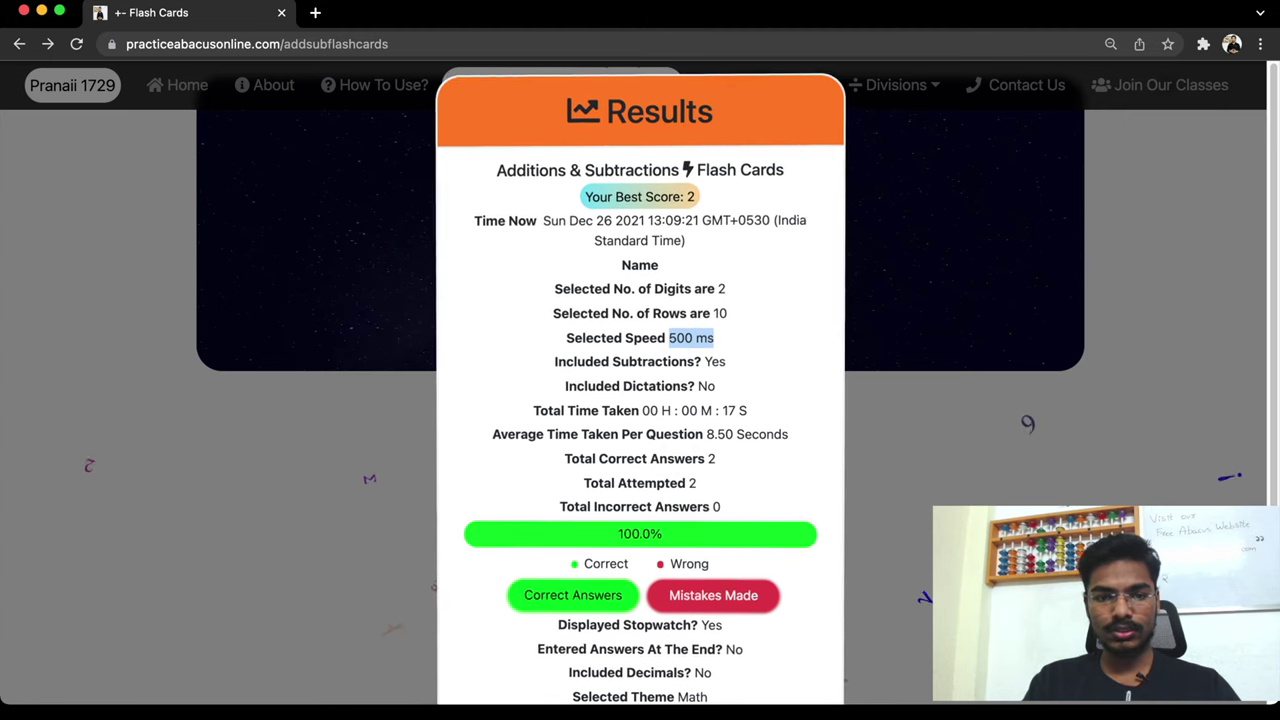
{"action": "scroll", "coordinate": [640, 400], "scroll_direction": "down", "scroll_amount": 2}
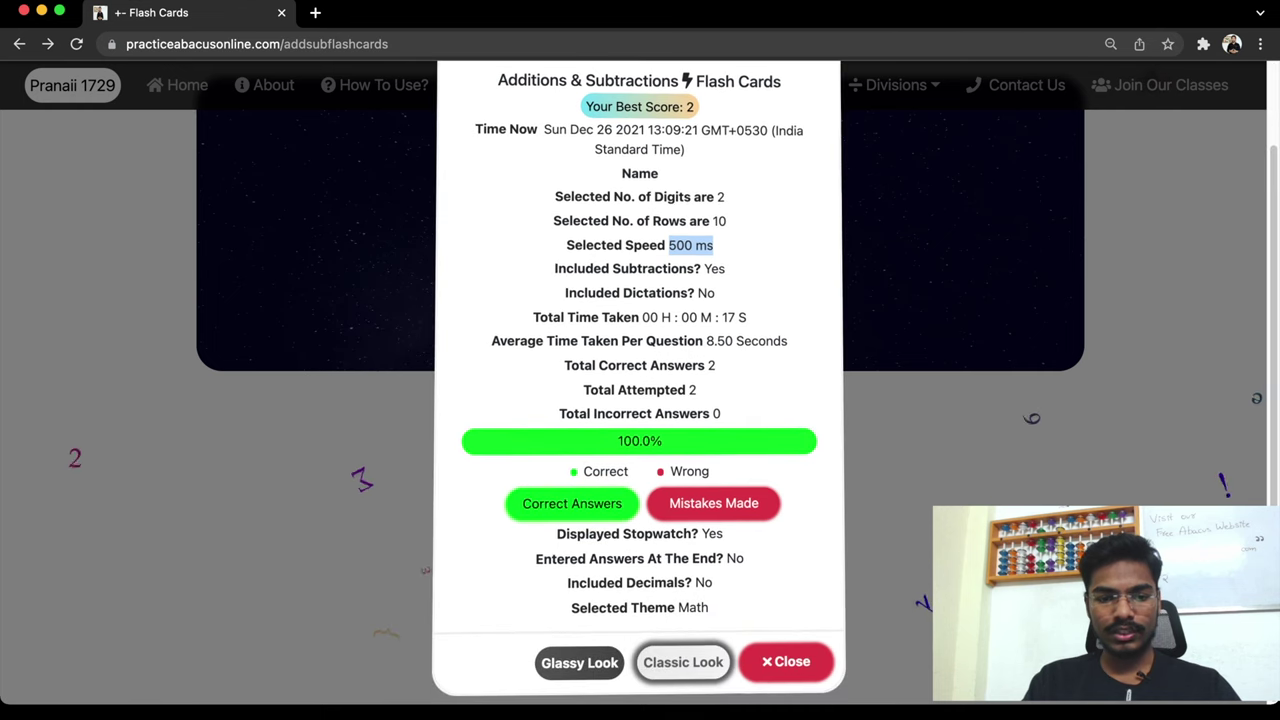
Review the Correct Answers list, highlight the correct answer of the first question and close the list
{"action": "left_click", "coordinate": [573, 502]}
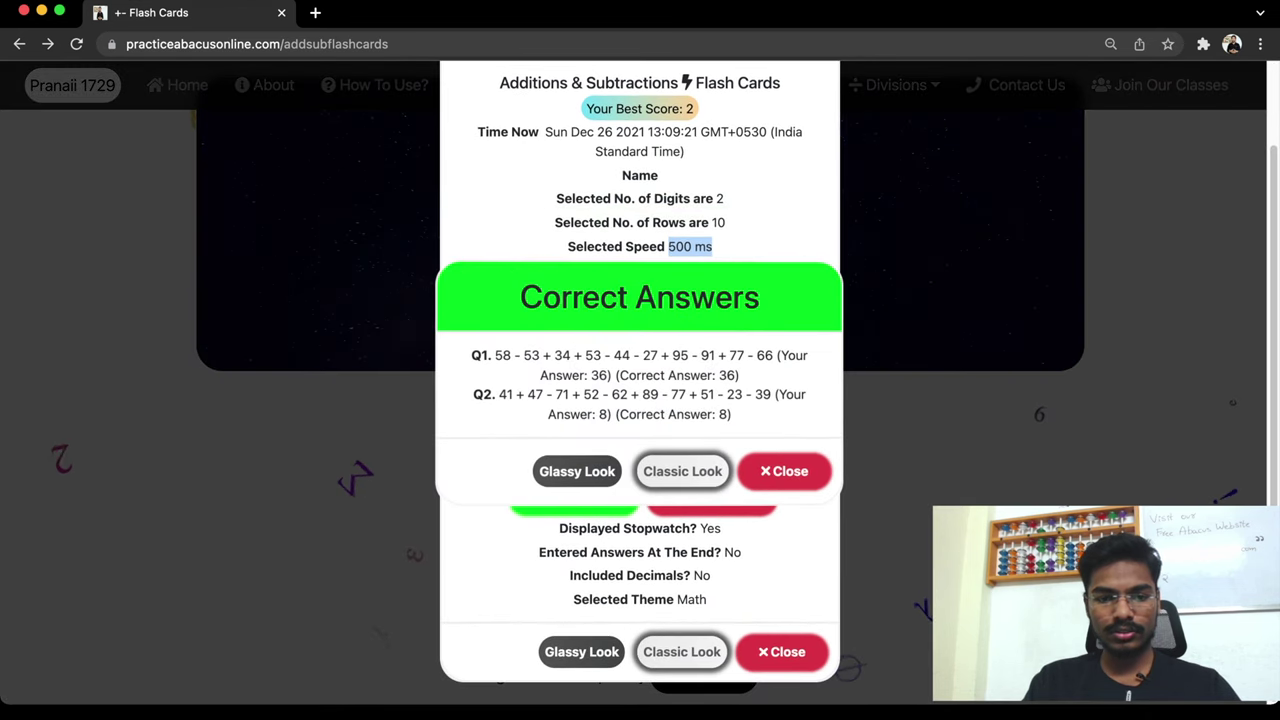
{"action": "left_click_drag", "start_coordinate": [714, 376], "coordinate": [728, 376]}
{"action": "left_click", "coordinate": [785, 471]}
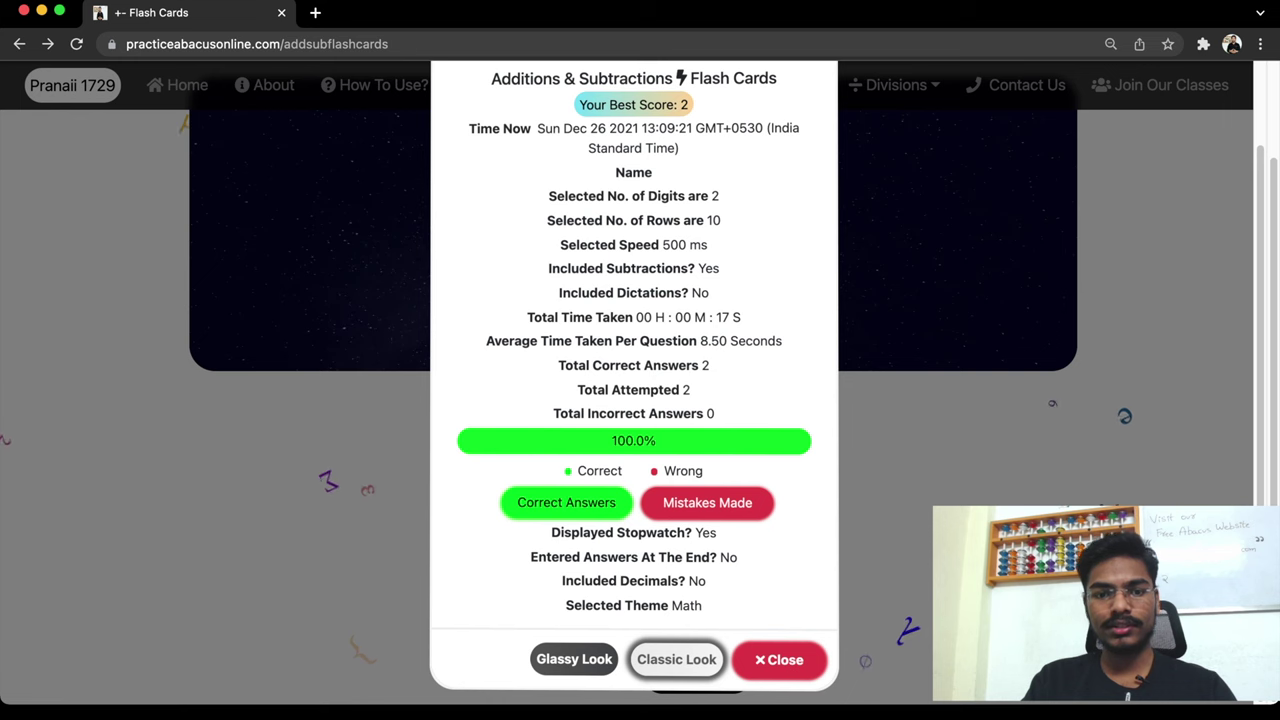
{"action": "scroll", "coordinate": [634, 400], "scroll_direction": "up", "scroll_amount": 2}
{"action": "scroll", "coordinate": [634, 400], "scroll_direction": "down", "scroll_amount": 2}
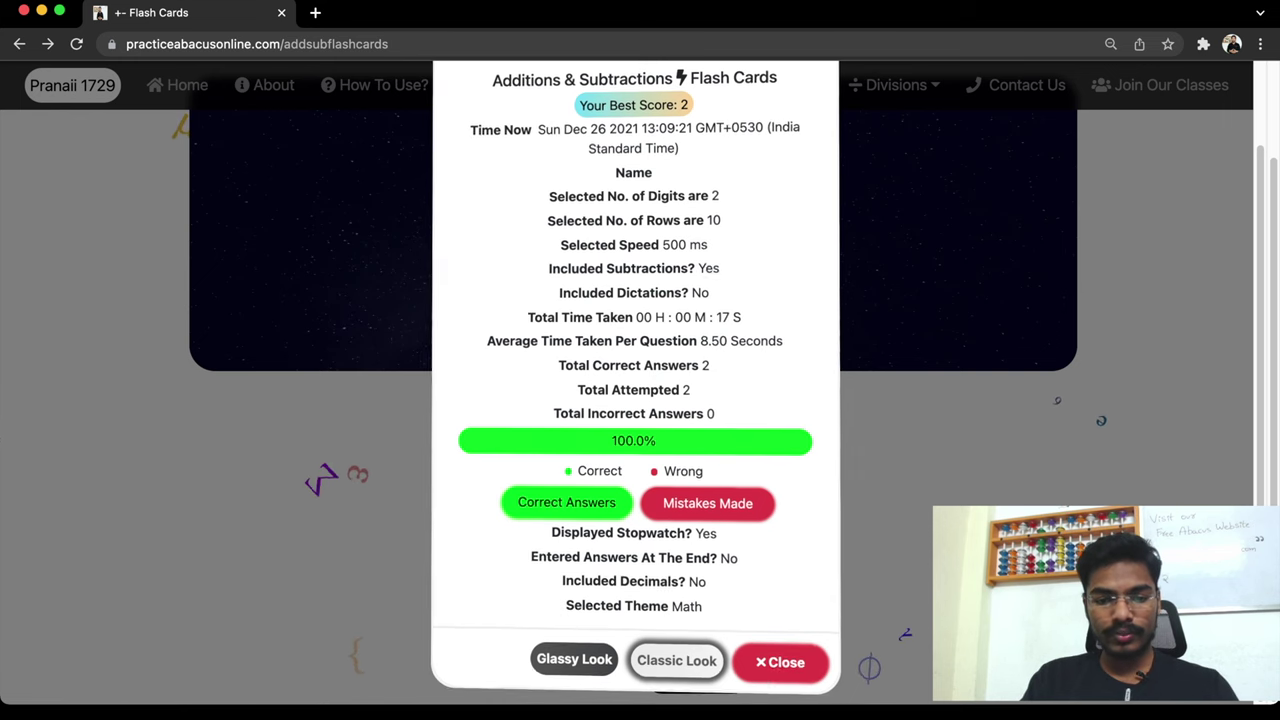
Close the results, set the number of questions to 2 and apply Classic Look in the settings
{"action": "left_click", "coordinate": [779, 660]}
{"action": "left_click", "coordinate": [616, 562]}
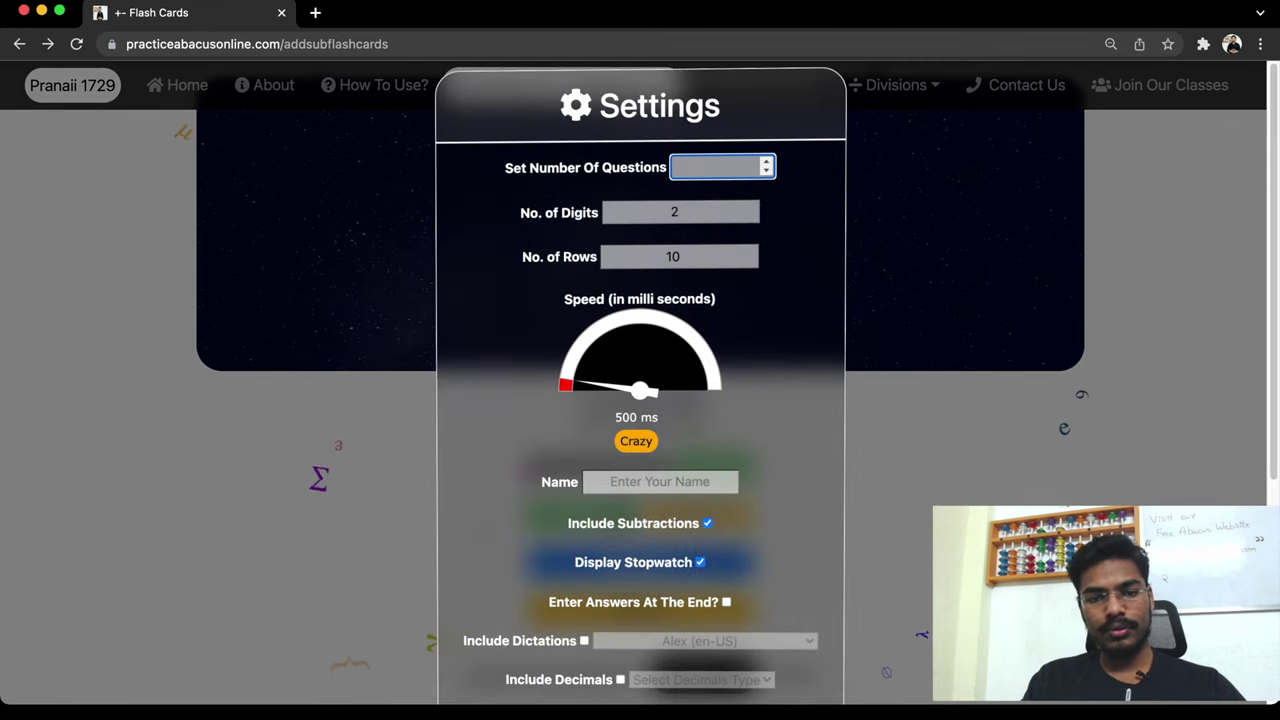
{"action": "type", "text": "2"}
{"action": "scroll", "coordinate": [660, 420], "scroll_direction": "down", "scroll_amount": 3}
{"action": "left_click", "coordinate": [689, 438]}
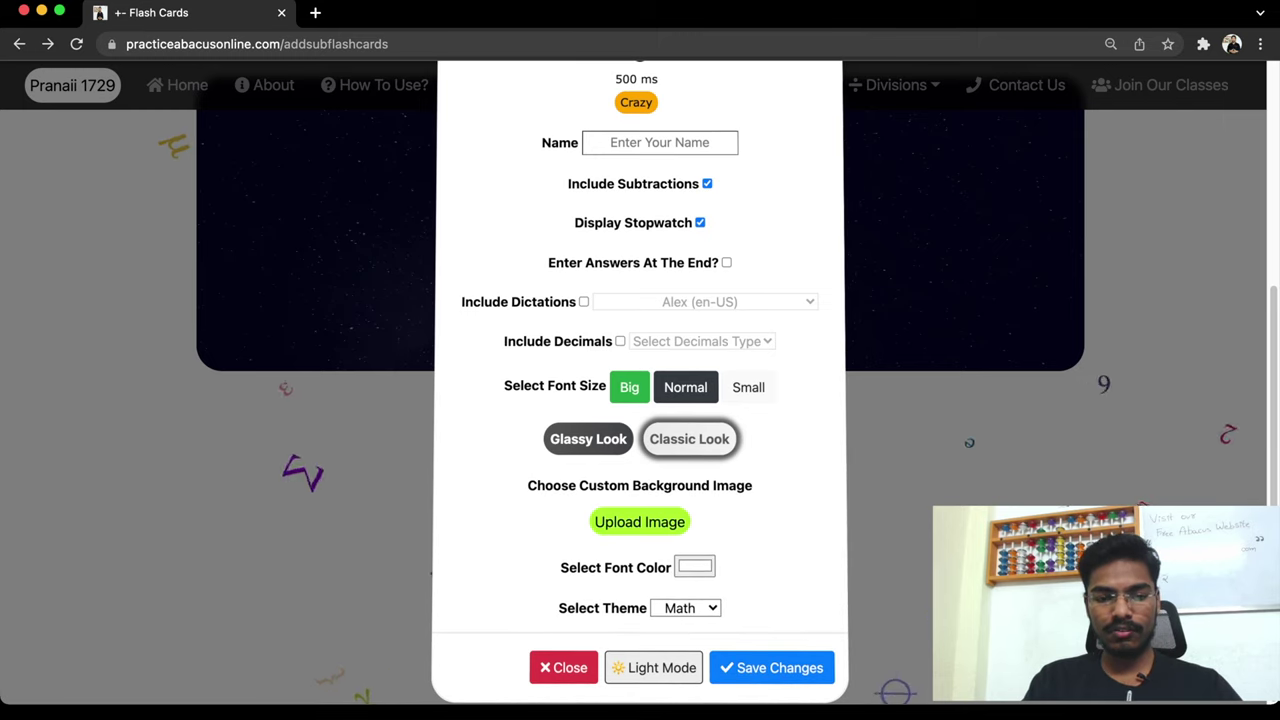
Switch the flash card page to Dark Mode and save the settings
{"action": "left_click", "coordinate": [654, 667]}
{"action": "left_click", "coordinate": [654, 667]}
{"action": "left_click", "coordinate": [654, 667]}
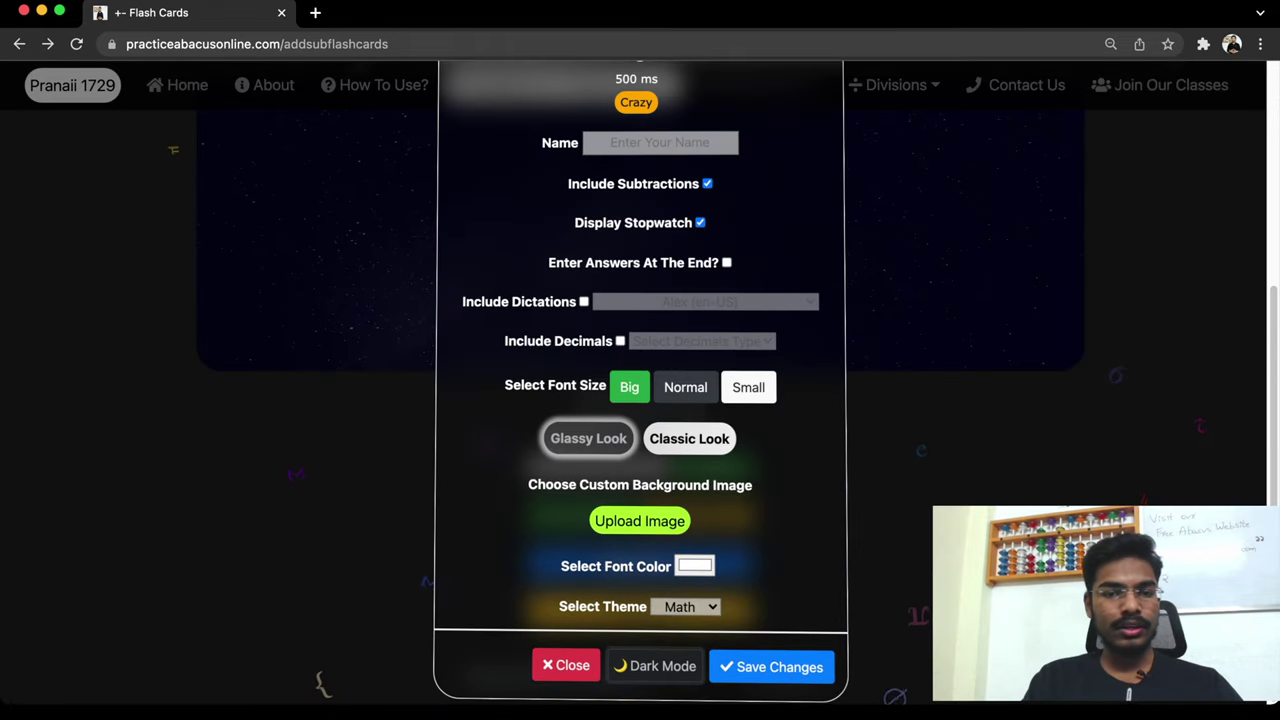
{"action": "scroll", "coordinate": [640, 380], "scroll_direction": "up", "scroll_amount": 5}
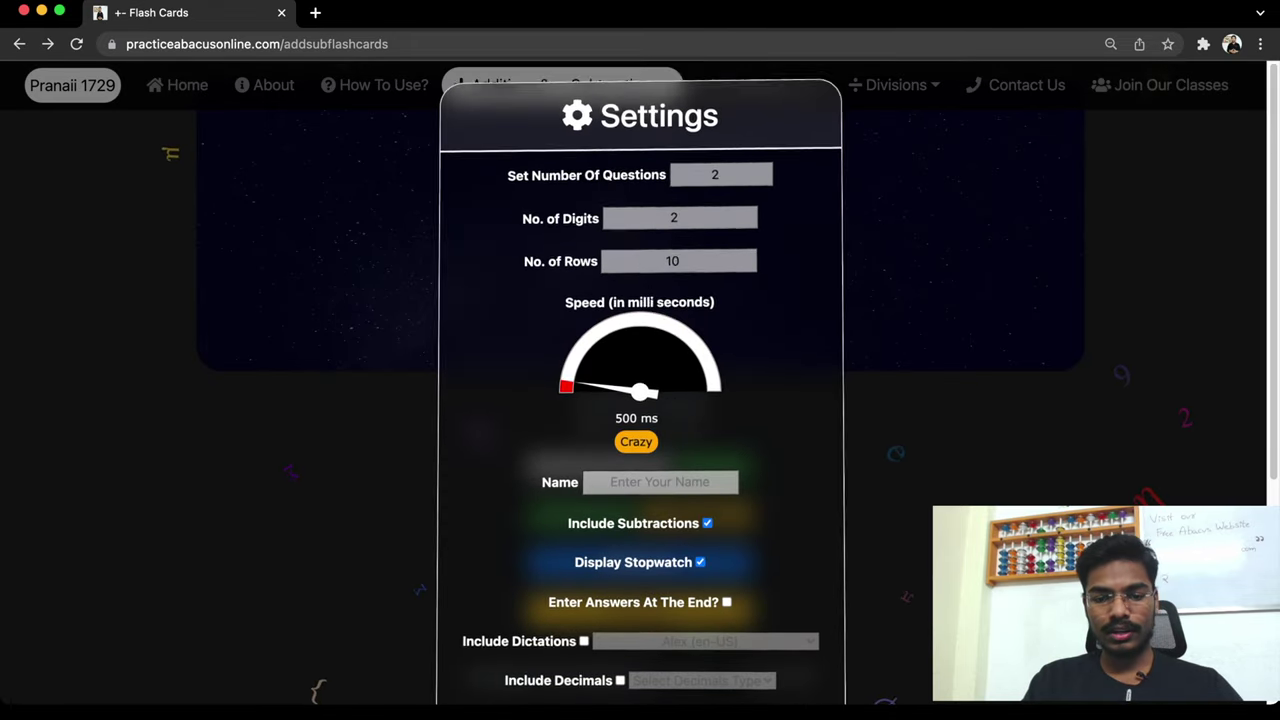
{"action": "scroll", "coordinate": [640, 380], "scroll_direction": "down", "scroll_amount": 5}
{"action": "left_click", "coordinate": [772, 668]}
{"action": "scroll", "coordinate": [640, 380], "scroll_direction": "up", "scroll_amount": 3}
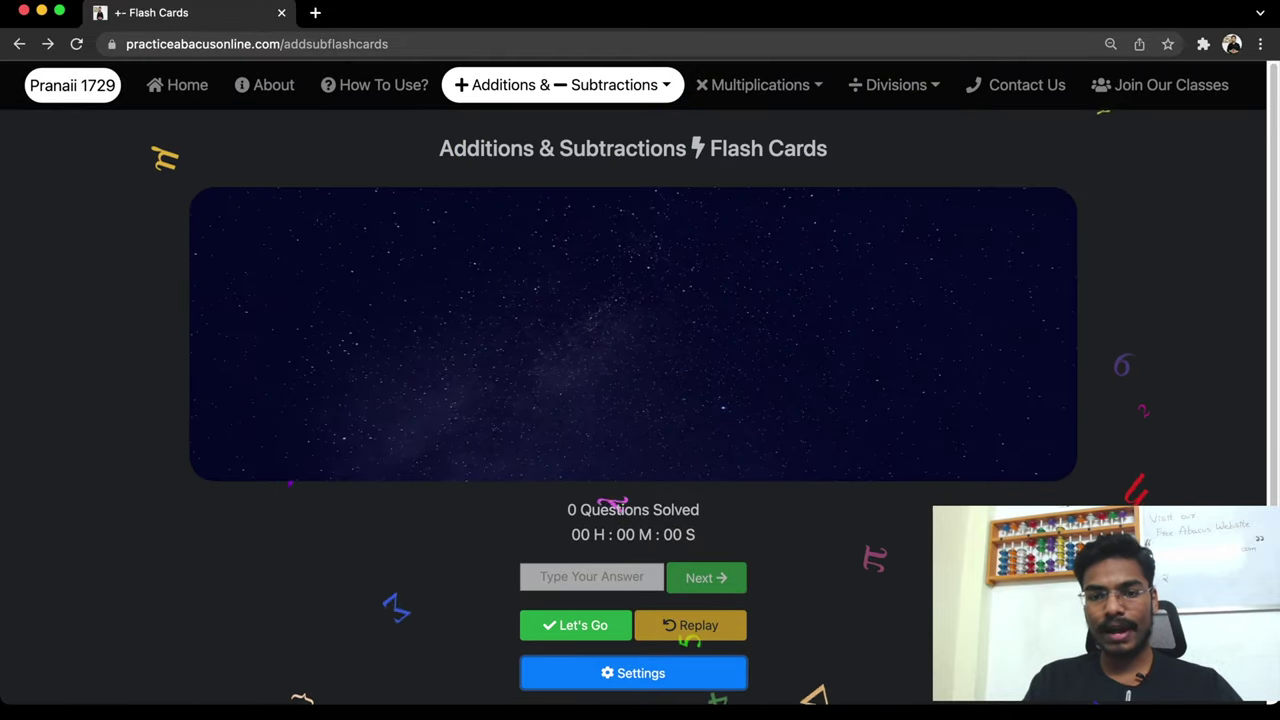
Preview the dark page by highlighting the solved-questions counter and stopwatch and playing the first flash card question
{"action": "scroll", "coordinate": [640, 400], "scroll_direction": "down", "scroll_amount": 2}
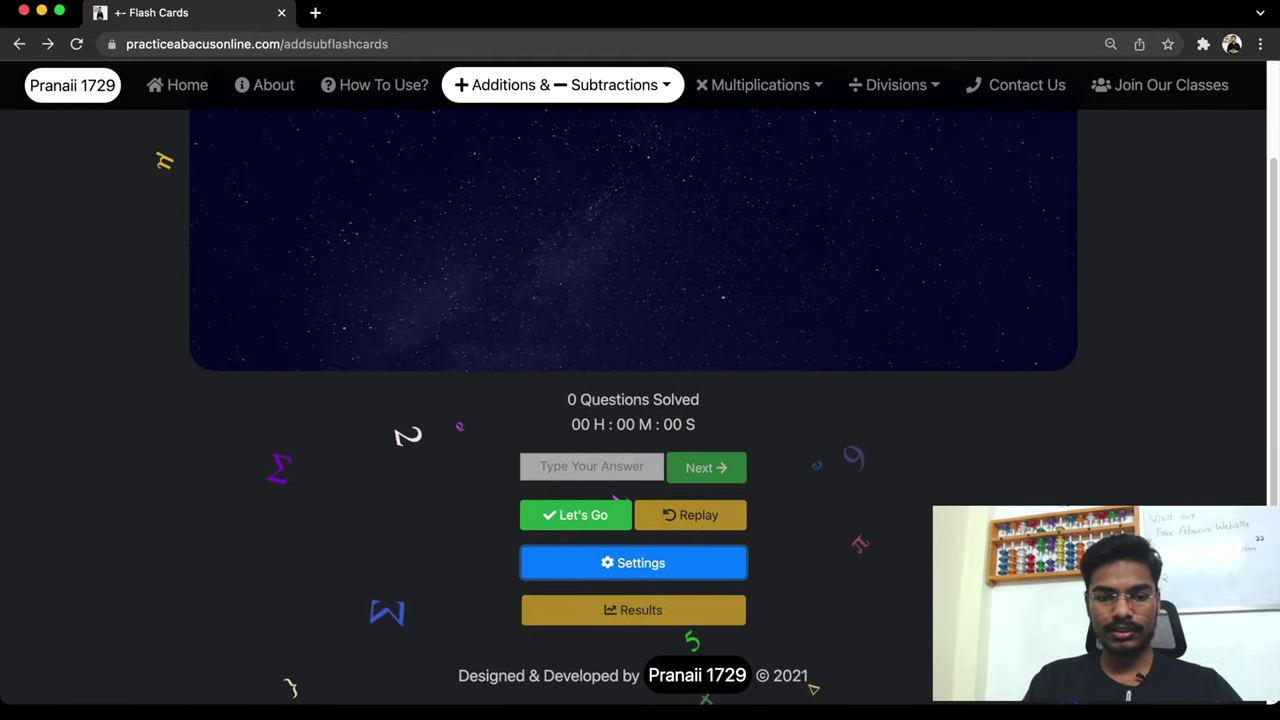
{"action": "left_click_drag", "start_coordinate": [566, 399], "coordinate": [696, 426]}
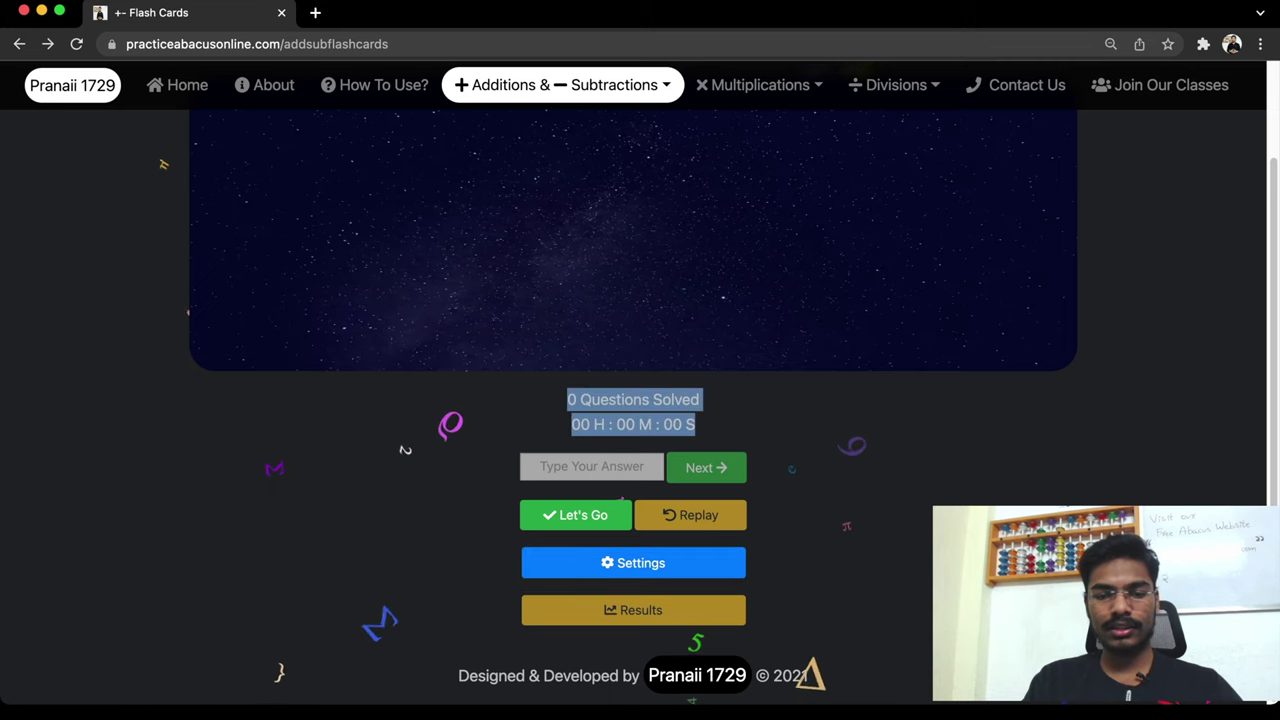
{"action": "scroll", "coordinate": [692, 428], "scroll_direction": "up", "scroll_amount": 2}
{"action": "scroll", "coordinate": [692, 428], "scroll_direction": "down", "scroll_amount": 2}
{"action": "left_click", "coordinate": [588, 515]}
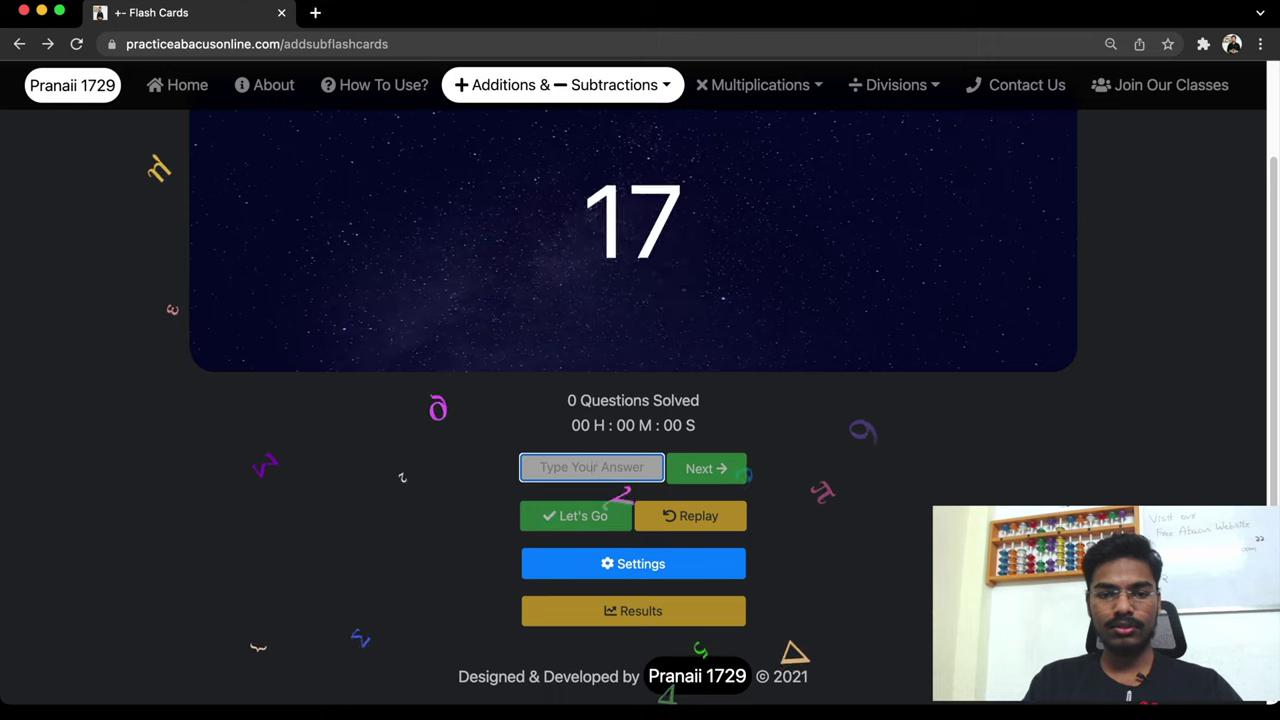
{"action": "scroll", "coordinate": [588, 515], "scroll_direction": "up", "scroll_amount": 1}
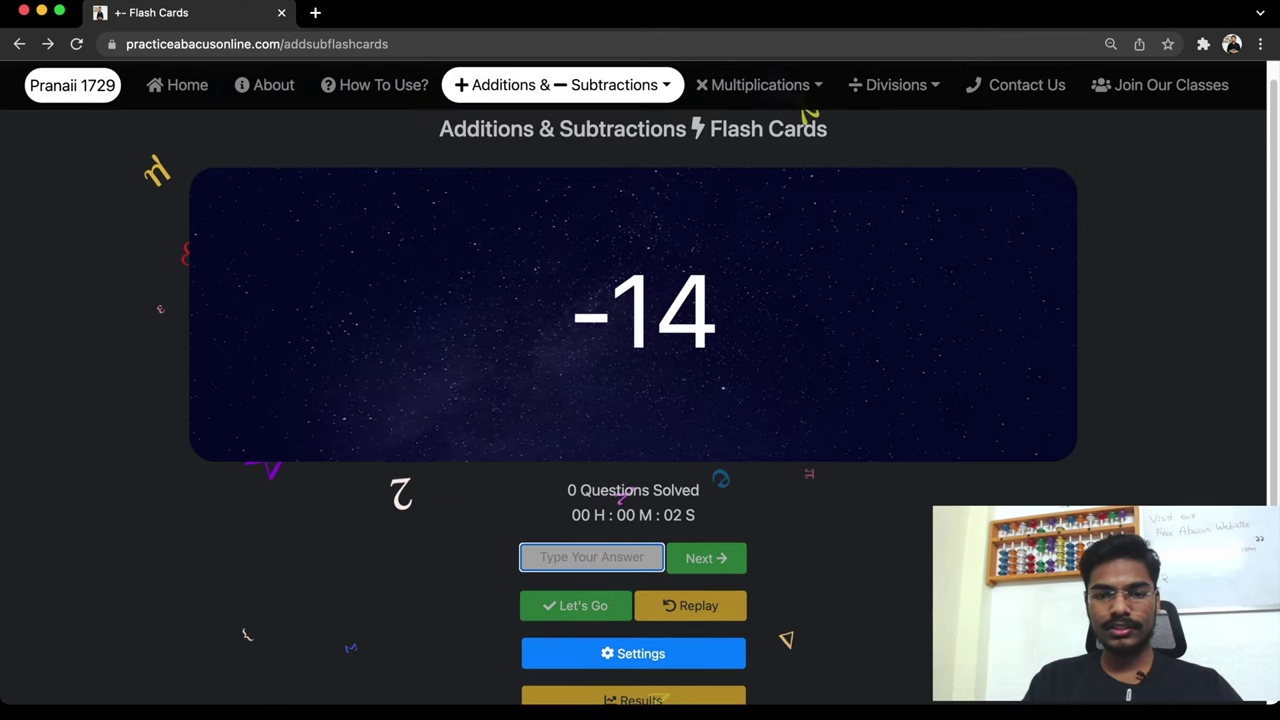
{"action": "scroll", "coordinate": [633, 383], "scroll_direction": "up", "scroll_amount": 1}
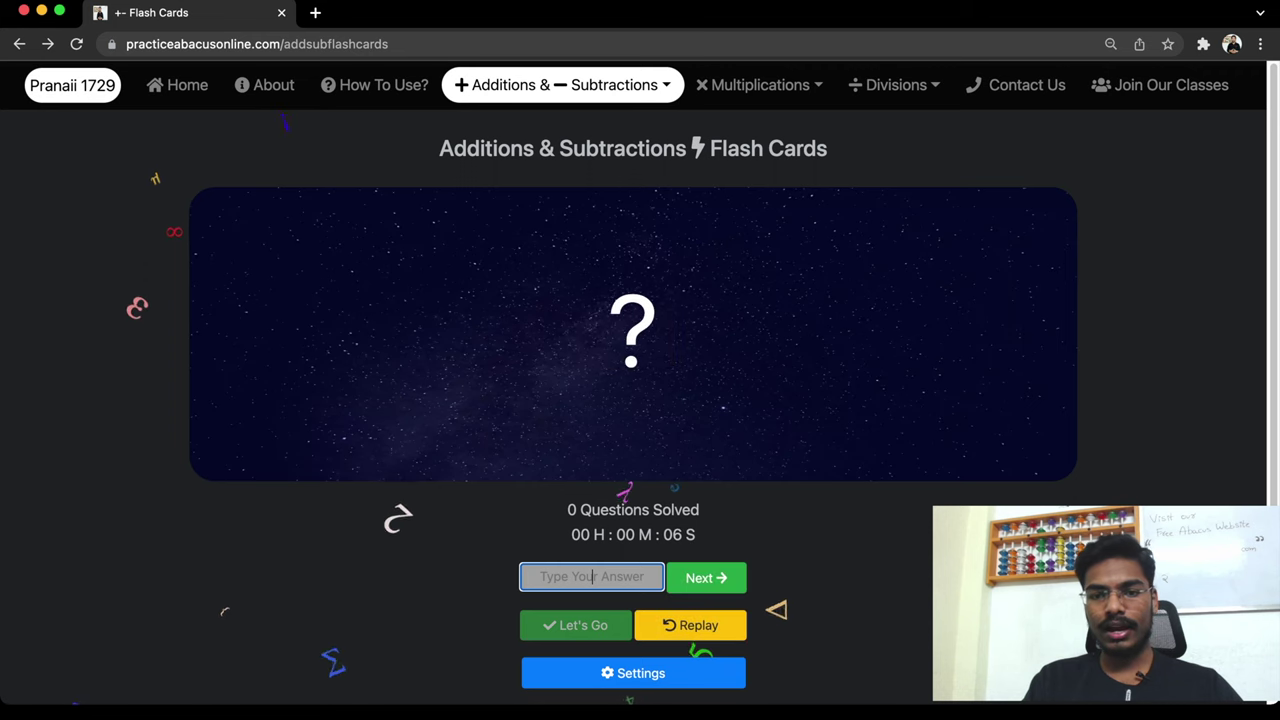
{"action": "scroll", "coordinate": [640, 400], "scroll_direction": "down", "scroll_amount": 2}
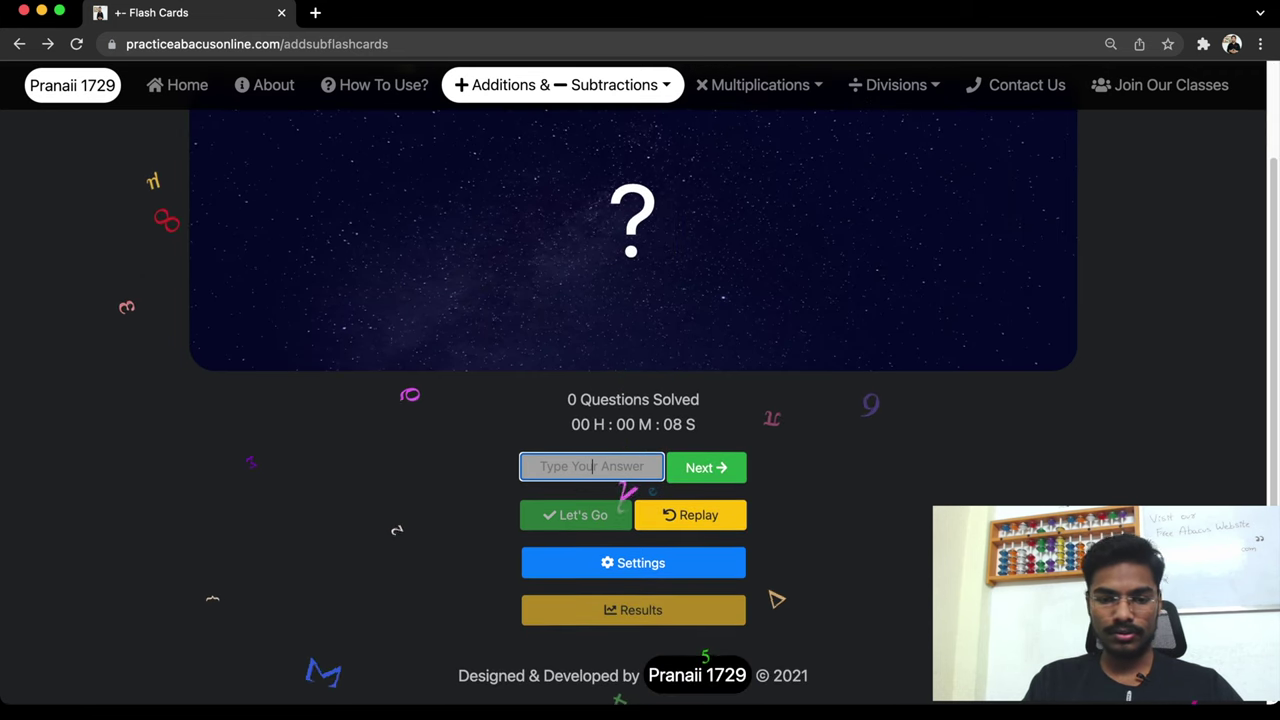
Return the flash card page to Light Mode and save the settings
{"action": "left_click", "coordinate": [633, 563]}
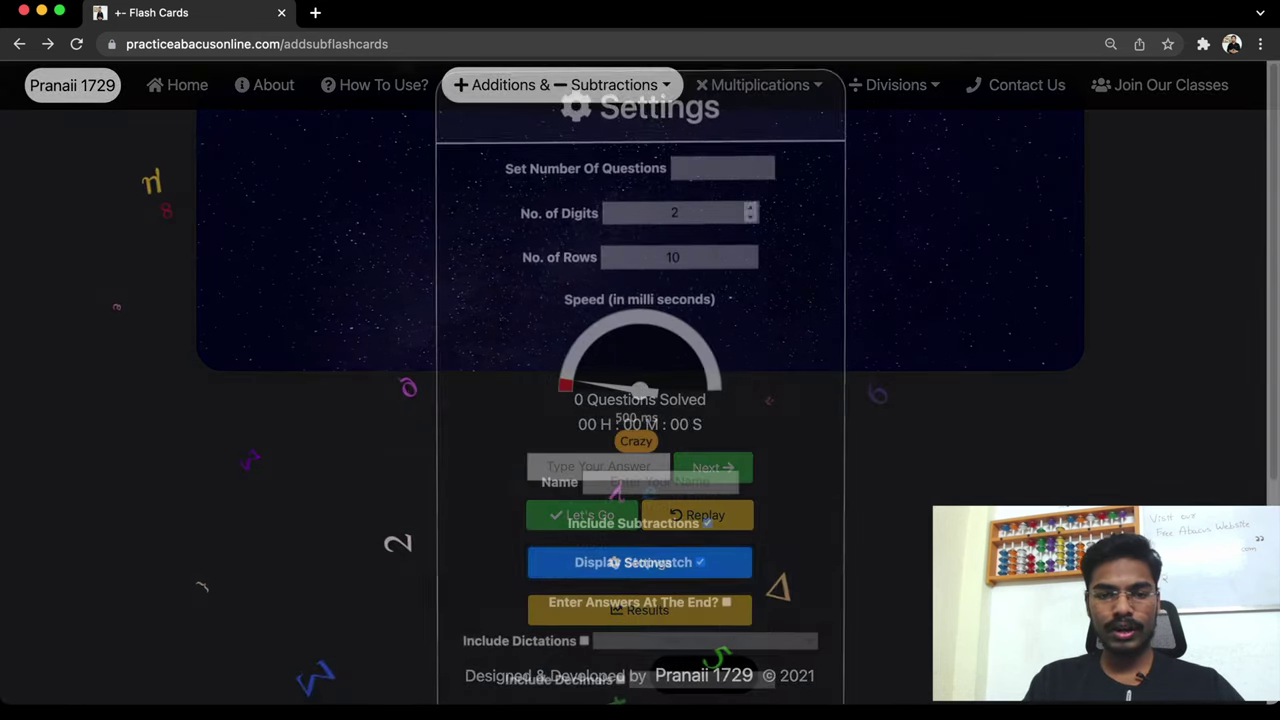
{"action": "scroll", "coordinate": [640, 400], "scroll_direction": "down", "scroll_amount": 5}
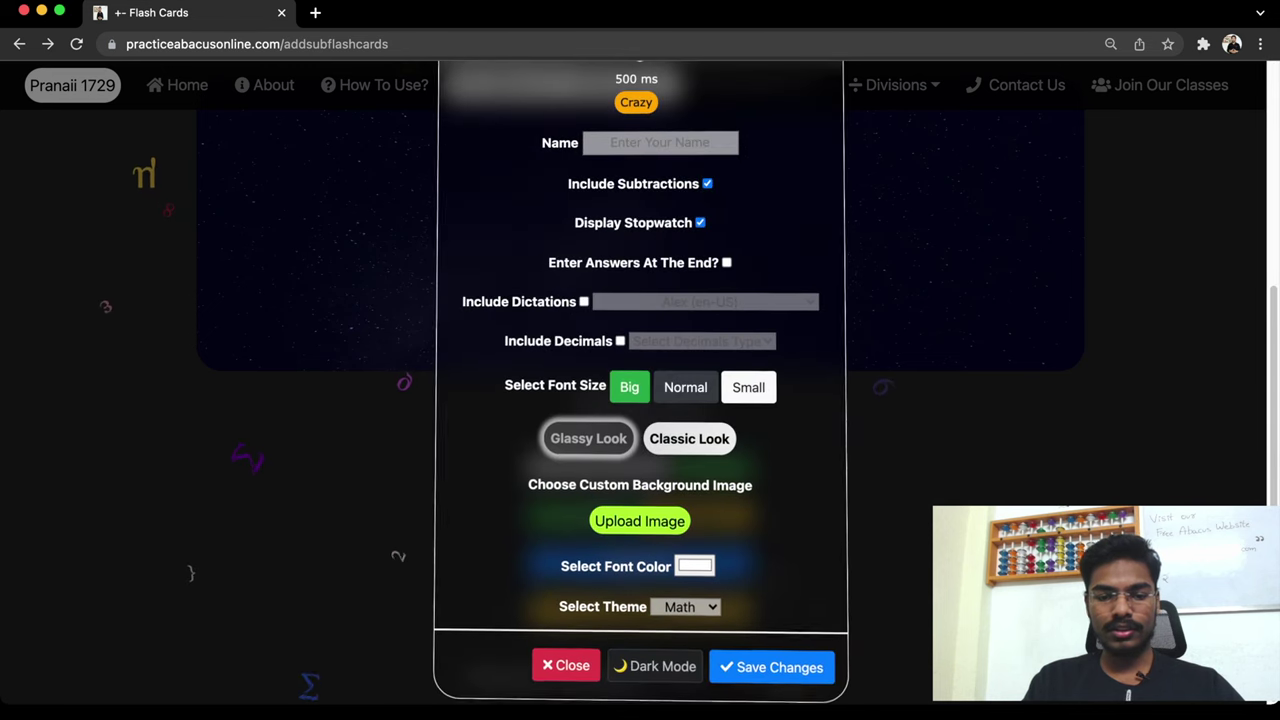
{"action": "left_click", "coordinate": [655, 668]}
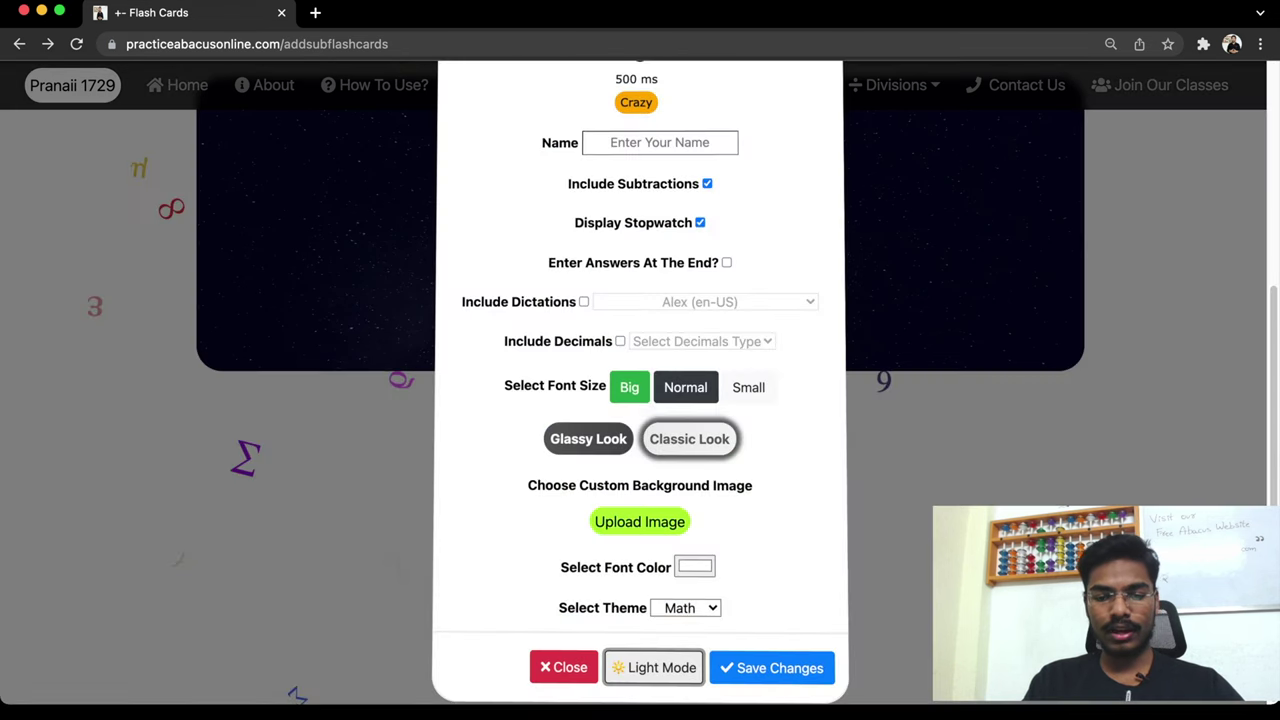
{"action": "left_click", "coordinate": [772, 668]}
{"action": "scroll", "coordinate": [640, 400], "scroll_direction": "up", "scroll_amount": 2}
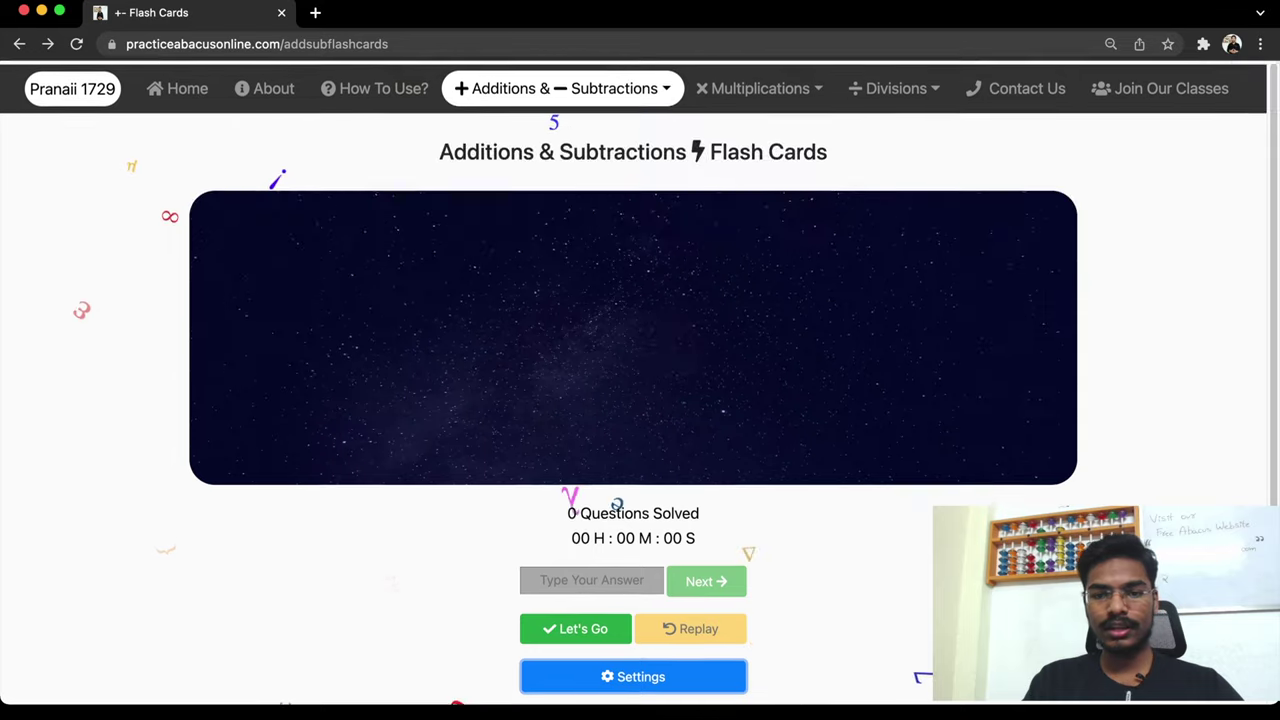
Configure the flash cards with 3 questions, 2 digits, 3 rows and a speed of 6000 ms
{"action": "left_click", "coordinate": [633, 673]}
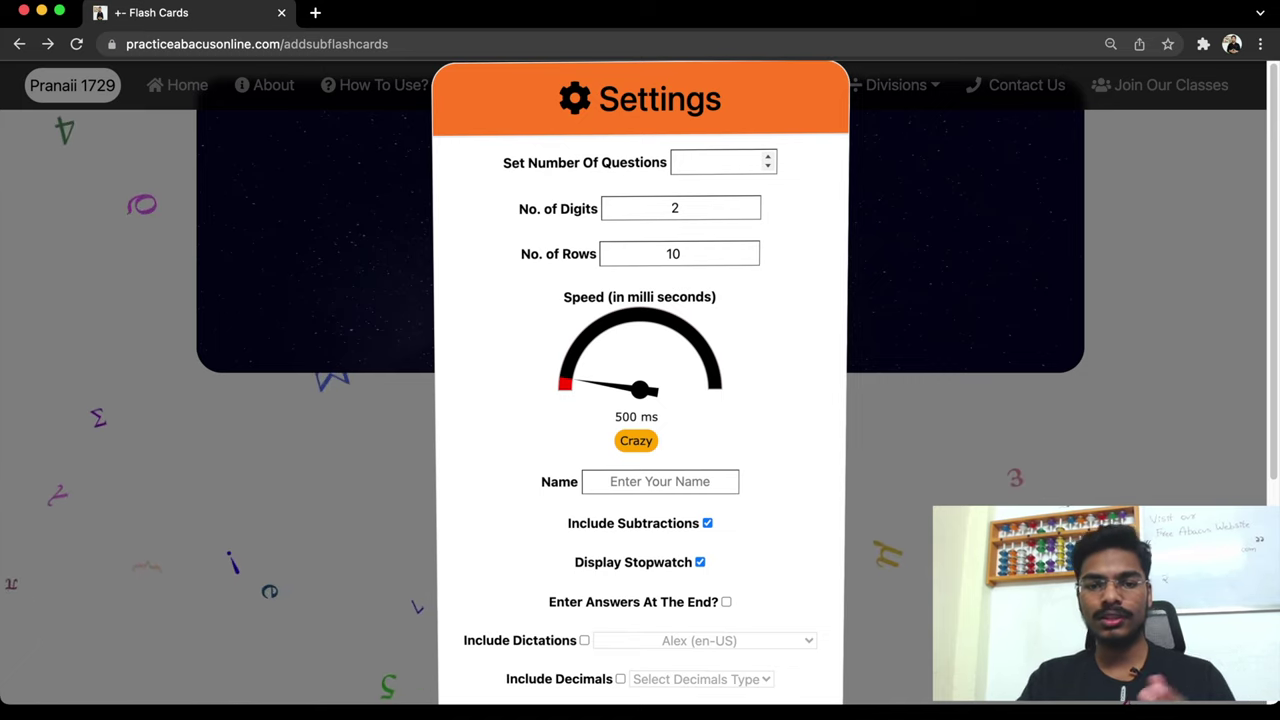
{"action": "left_click", "coordinate": [718, 162]}
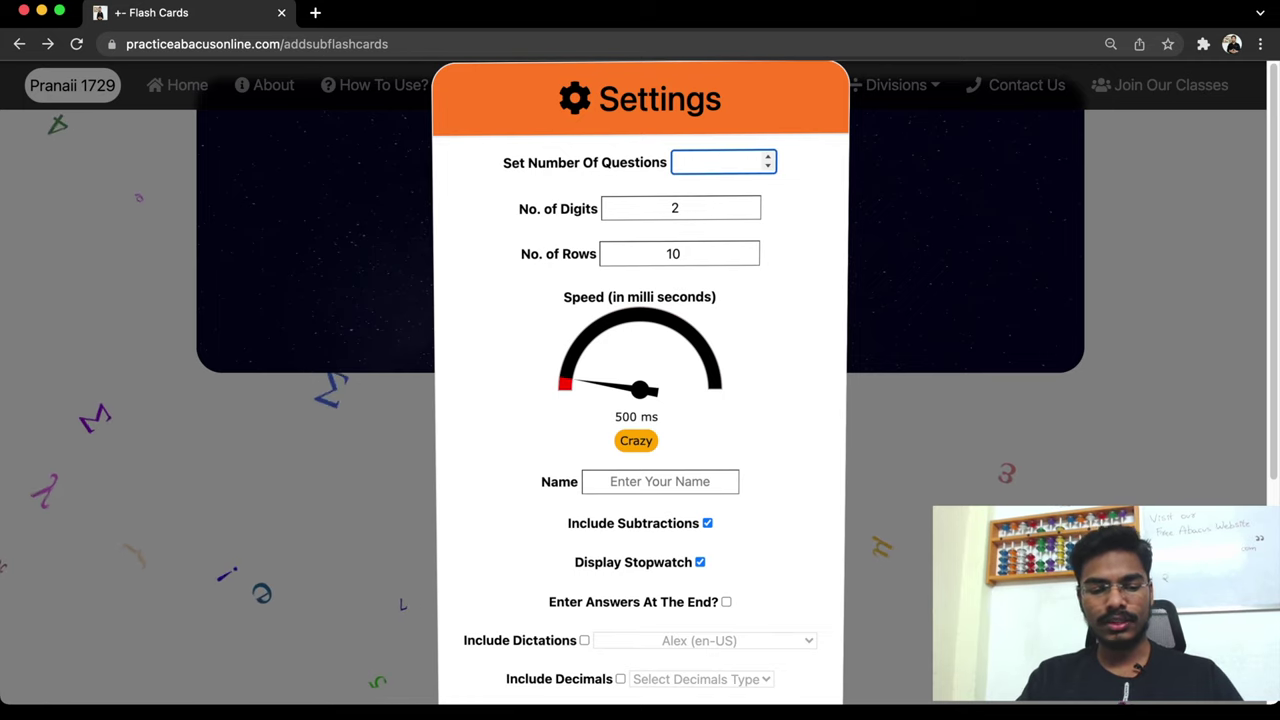
{"action": "type", "text": "3"}
{"action": "key", "text": "Tab"}
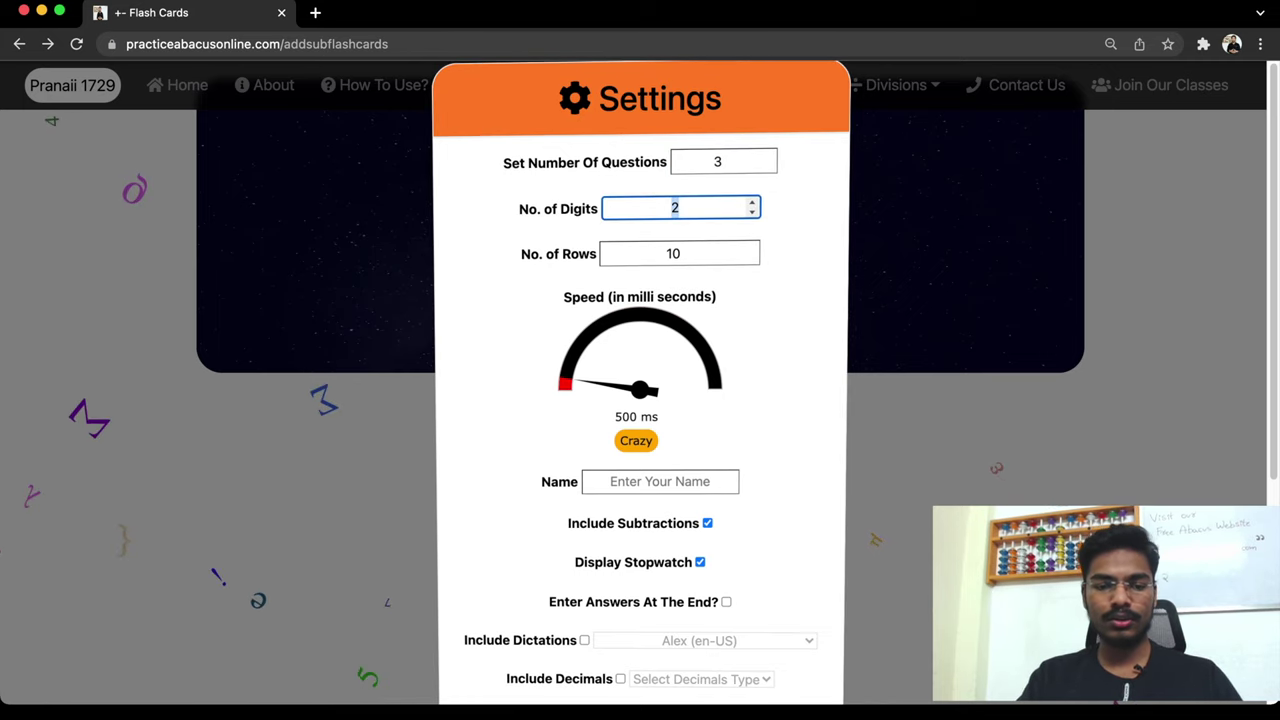
{"action": "key", "text": "Tab"}
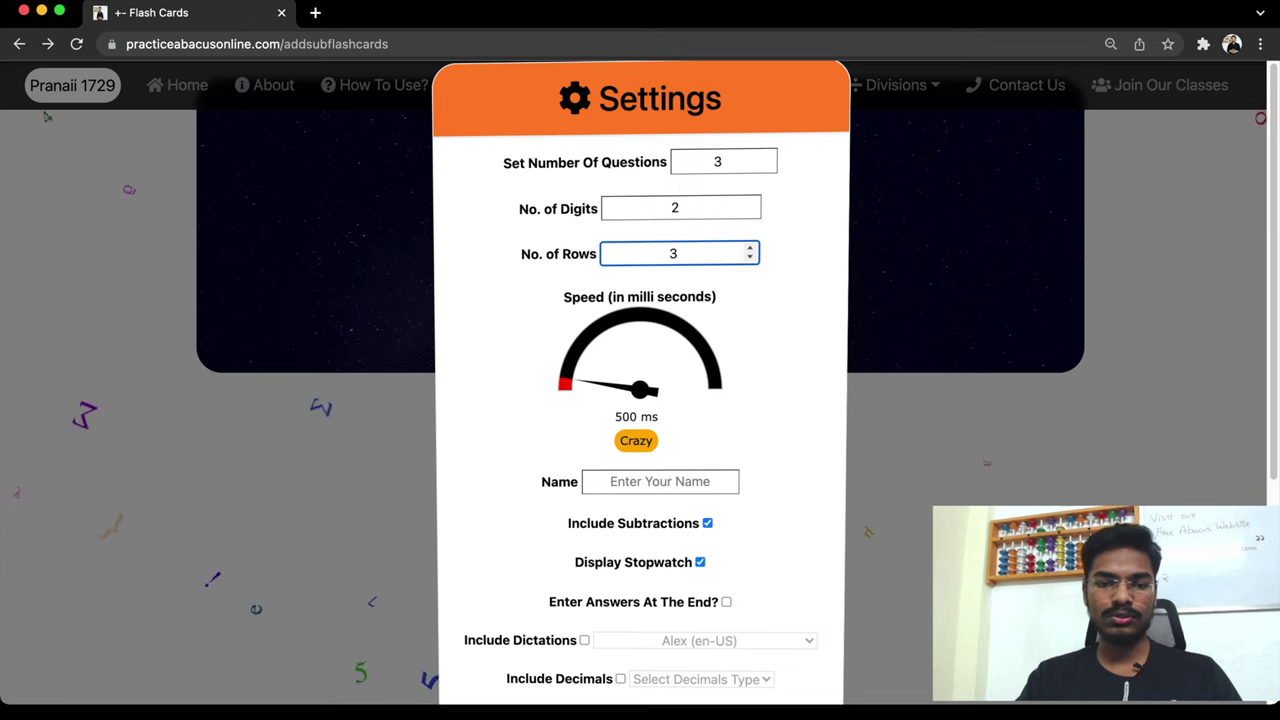
{"action": "key", "text": "Tab"}
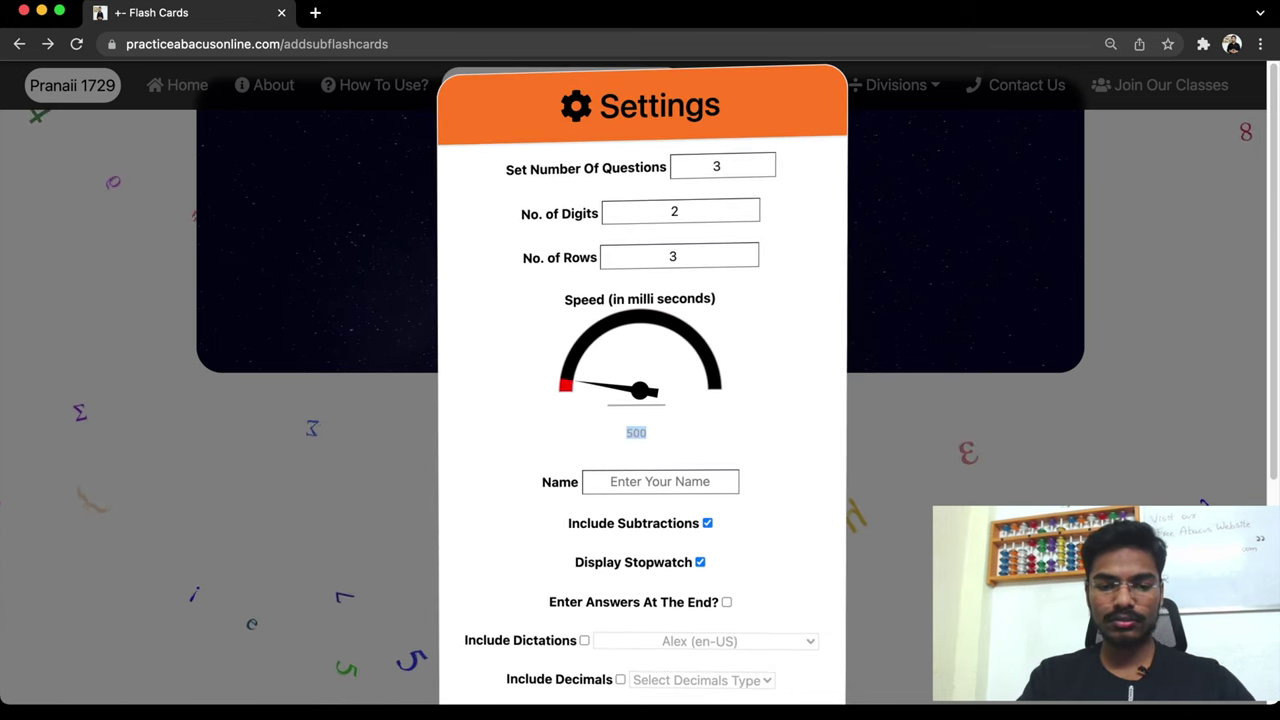
{"action": "type", "text": "6000"}
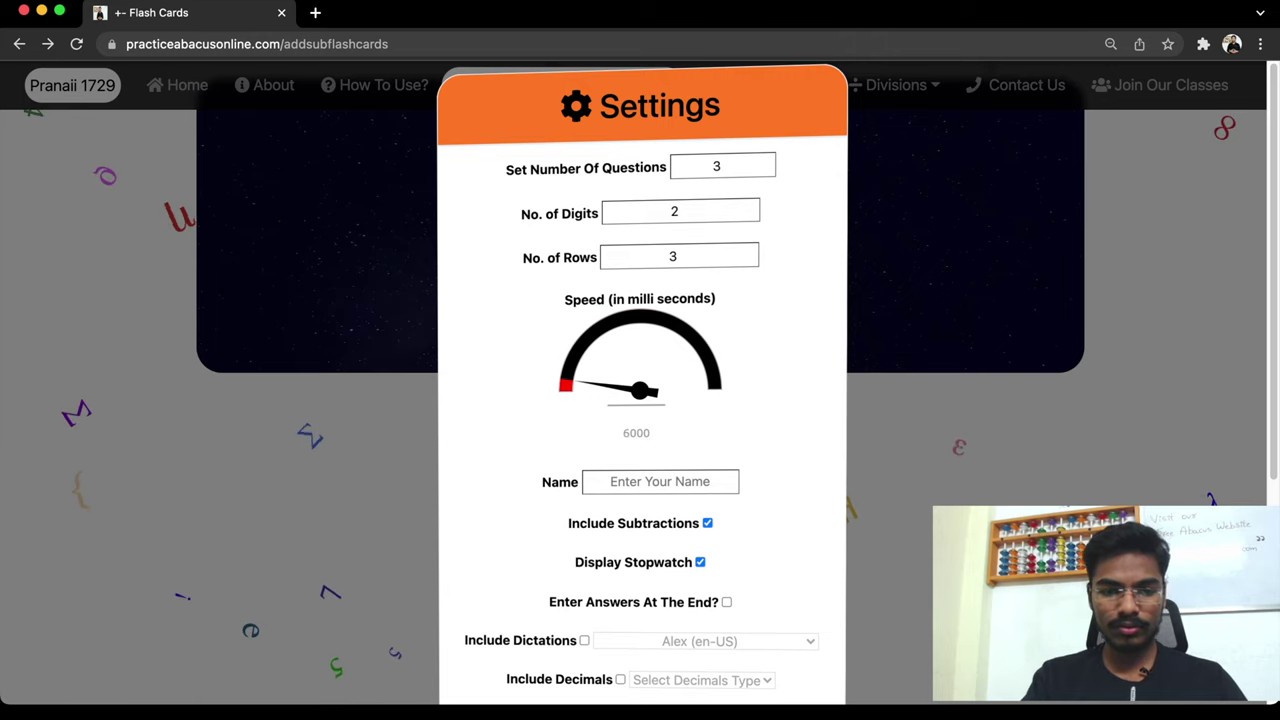
{"action": "key", "text": "Return"}
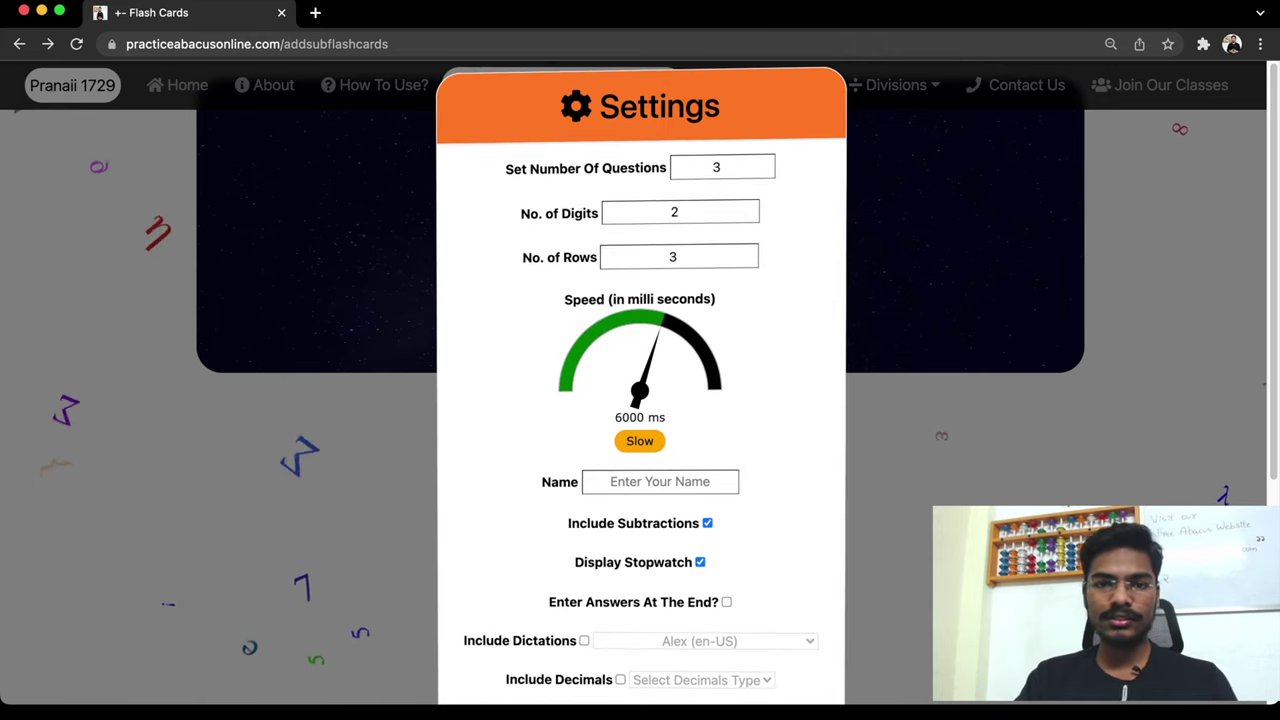
Enter the player's name in the flash card settings and save the changes
{"action": "left_click", "coordinate": [660, 481]}
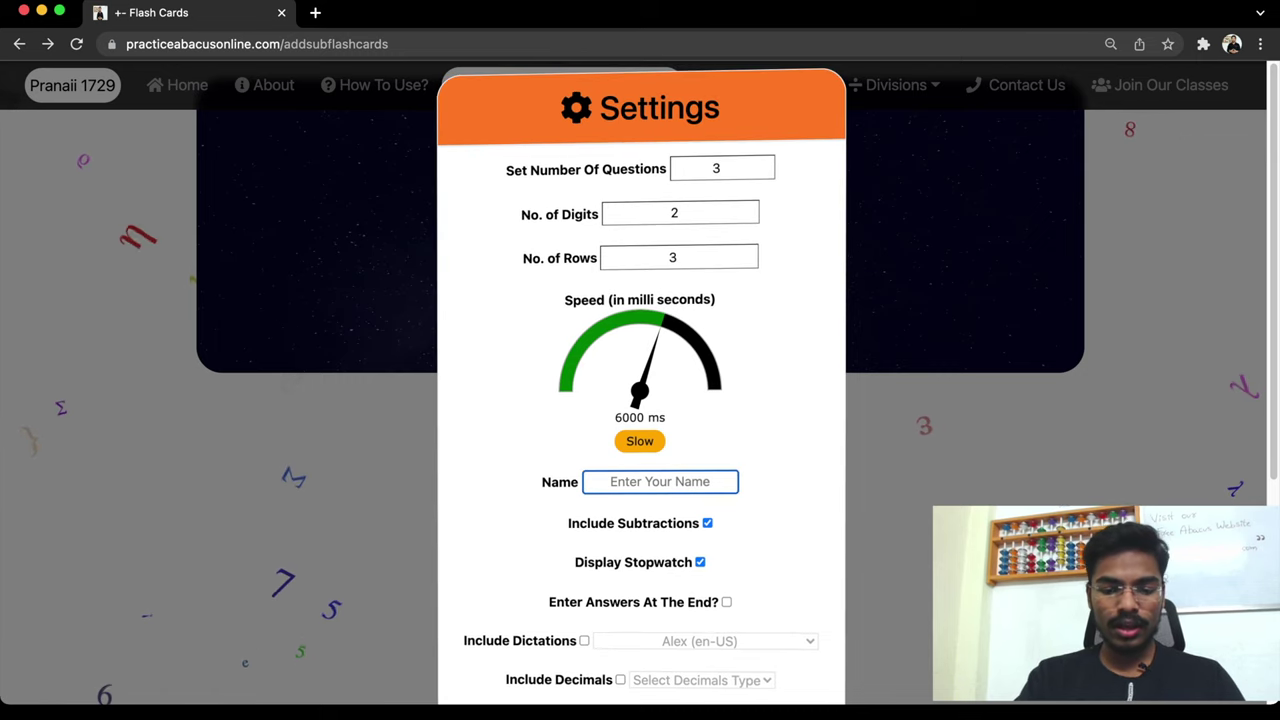
{"action": "type", "text": "Pranaii"}
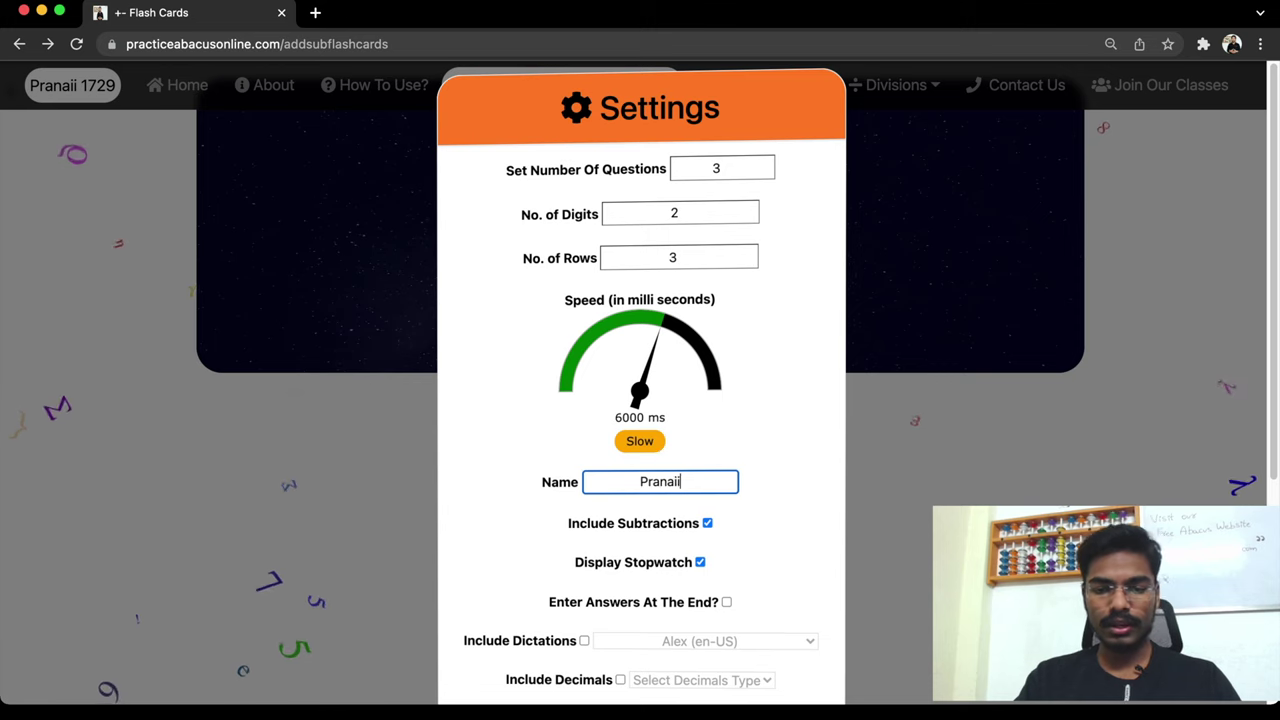
{"action": "scroll", "coordinate": [640, 400], "scroll_direction": "down", "scroll_amount": 2}
{"action": "scroll", "coordinate": [640, 400], "scroll_direction": "down", "scroll_amount": 3}
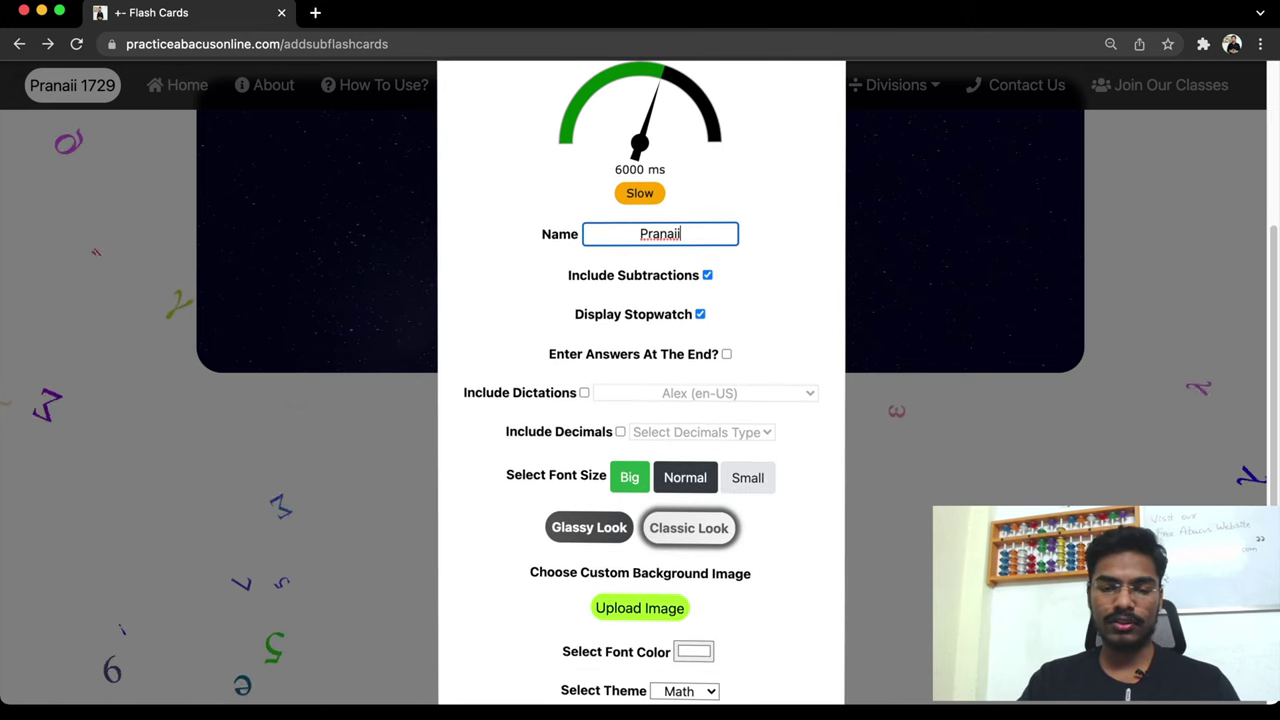
{"action": "scroll", "coordinate": [640, 400], "scroll_direction": "down", "scroll_amount": 2}
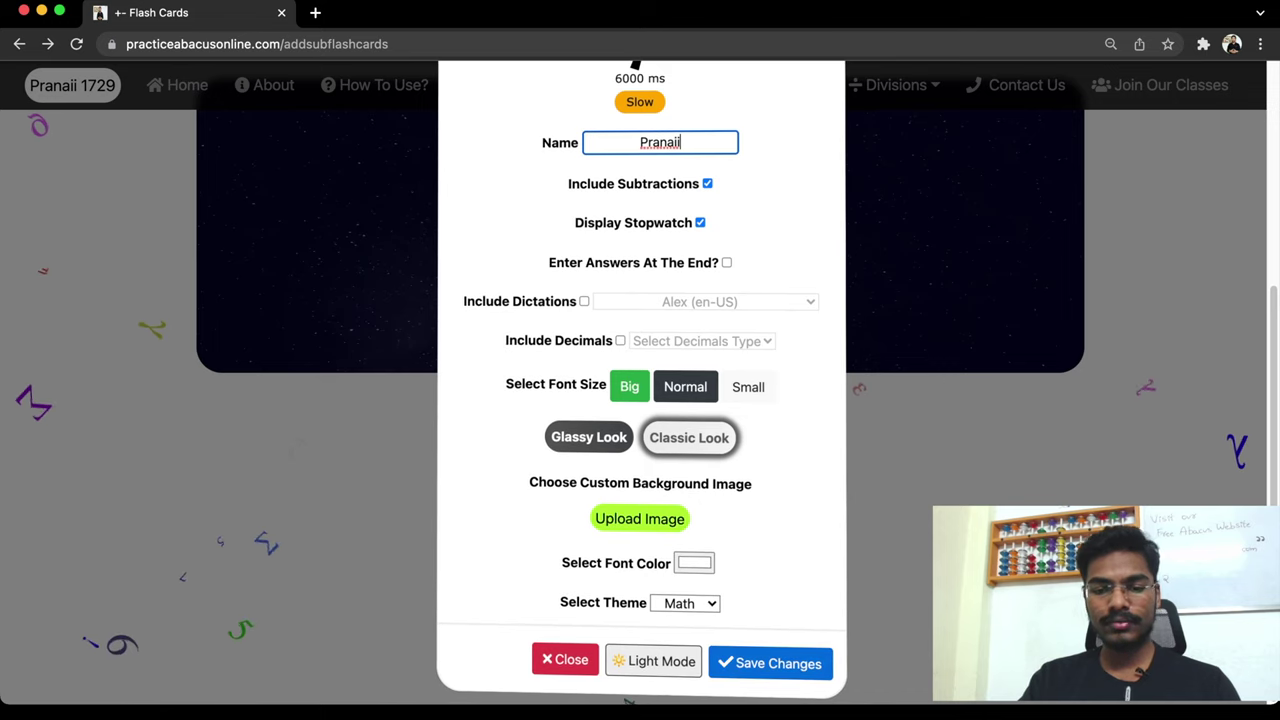
{"action": "scroll", "coordinate": [640, 400], "scroll_direction": "up", "scroll_amount": 5}
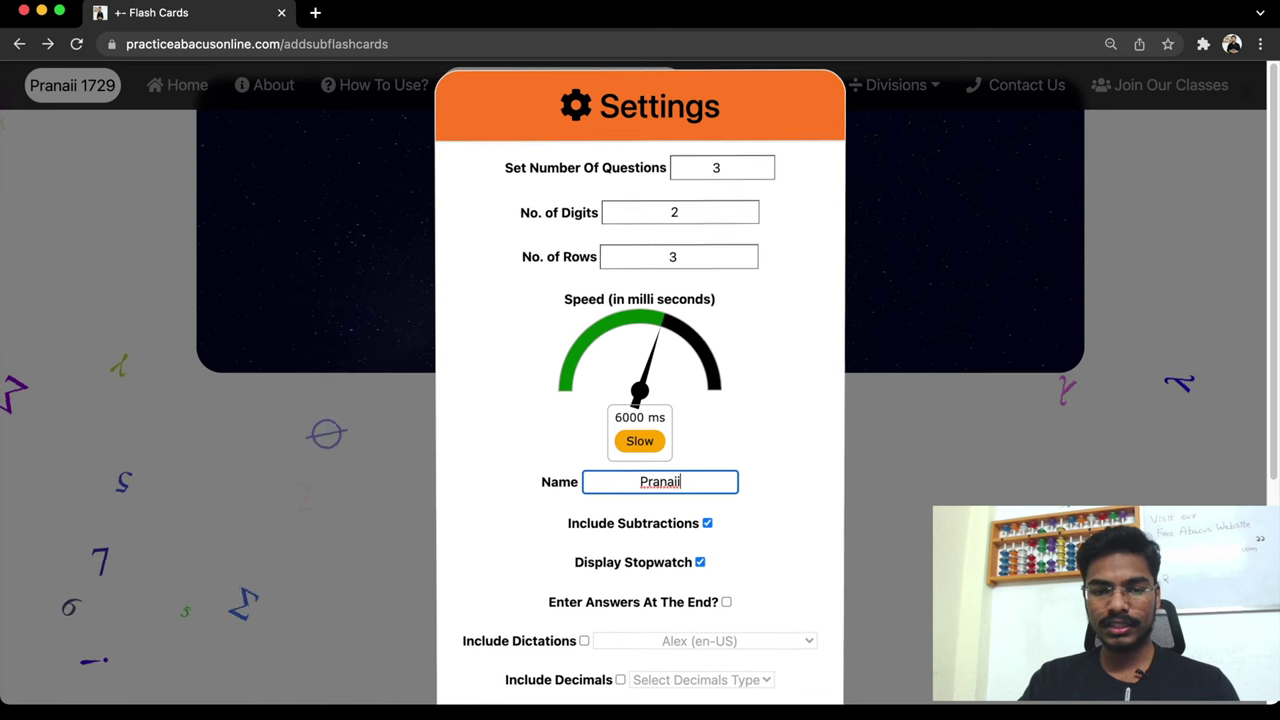
{"action": "scroll", "coordinate": [640, 400], "scroll_direction": "down", "scroll_amount": 3}
{"action": "scroll", "coordinate": [640, 450], "scroll_direction": "down", "scroll_amount": 1}
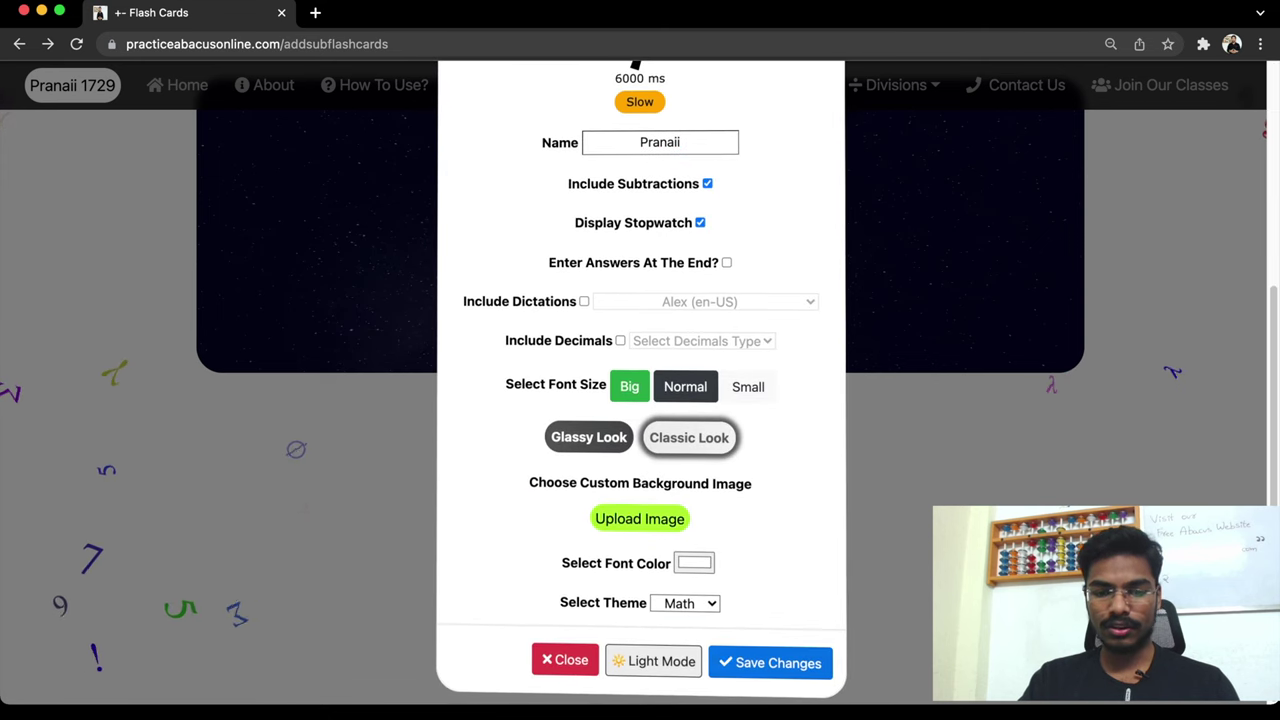
{"action": "left_click", "coordinate": [770, 662]}
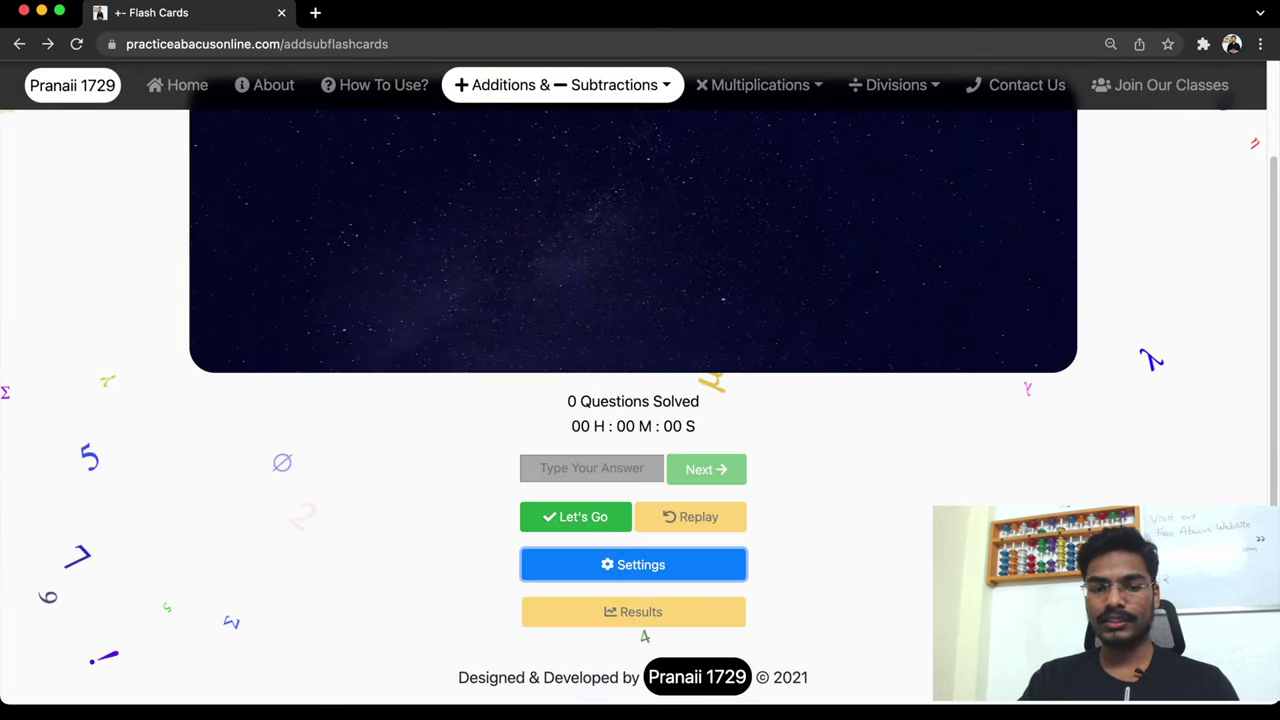
Reopen the flash card settings and try speeds of 5500 ms and 5900 ms
{"action": "key", "text": "Return"}
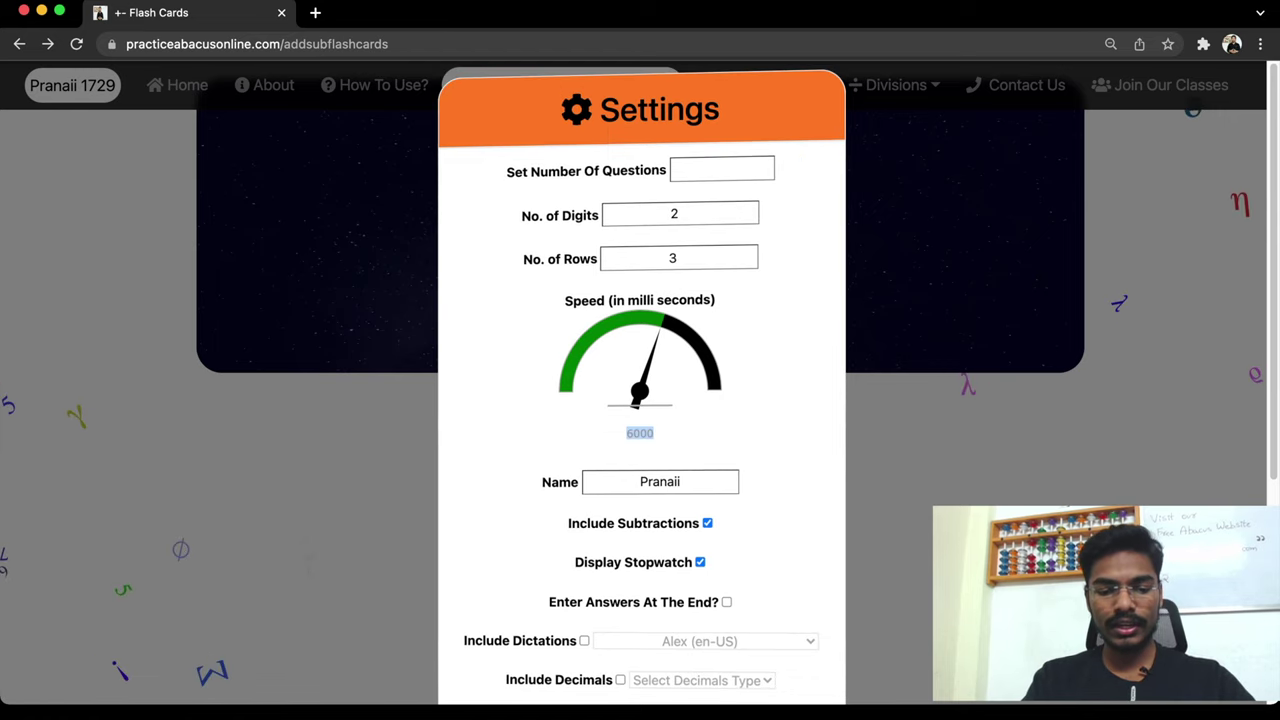
{"action": "type", "text": "55"}
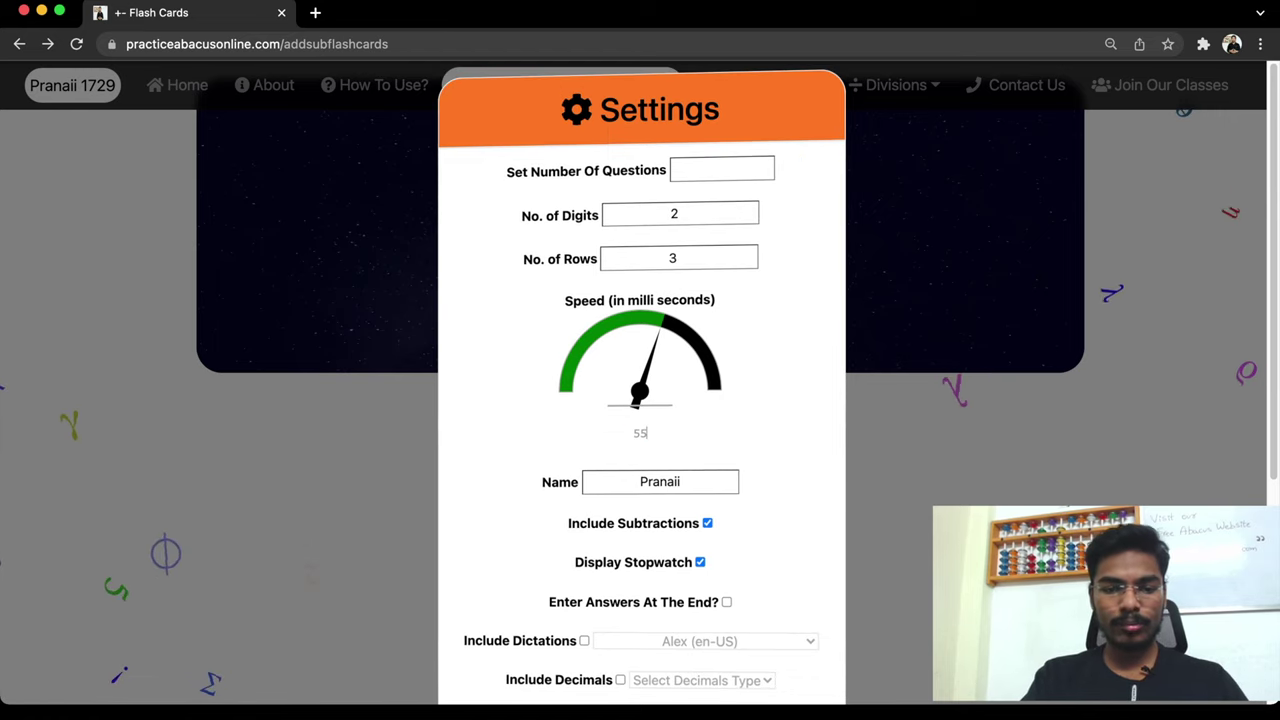
{"action": "type", "text": "00"}
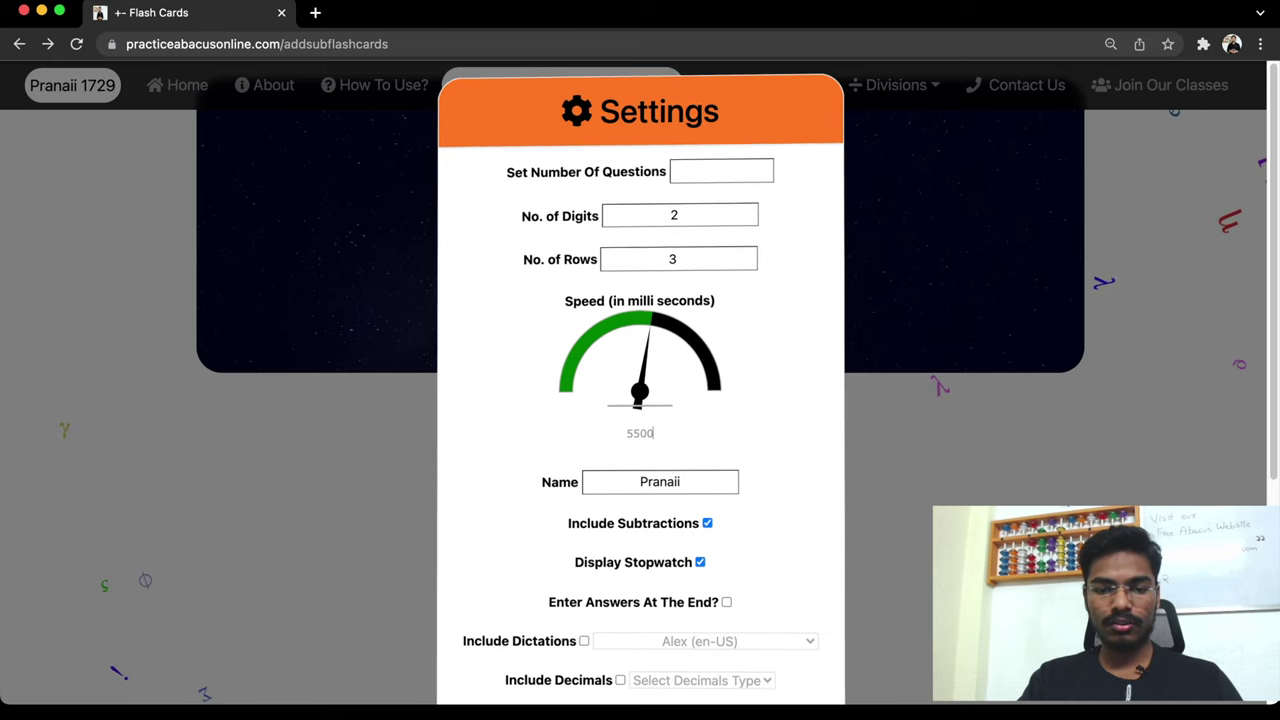
{"action": "key", "text": "Return"}
{"action": "left_click", "coordinate": [640, 433]}
{"action": "type", "text": "a"}
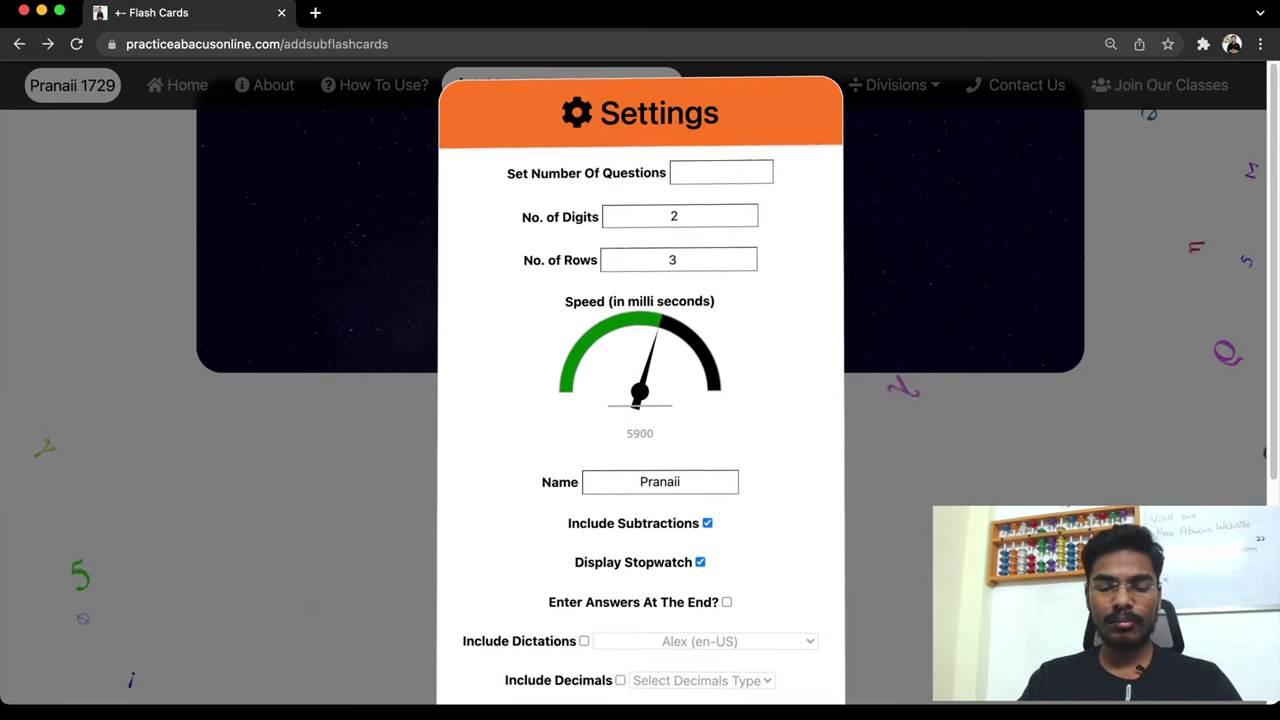
{"action": "scroll", "coordinate": [640, 400], "scroll_direction": "down", "scroll_amount": 4}
{"action": "scroll", "coordinate": [640, 400], "scroll_direction": "up", "scroll_amount": 5}
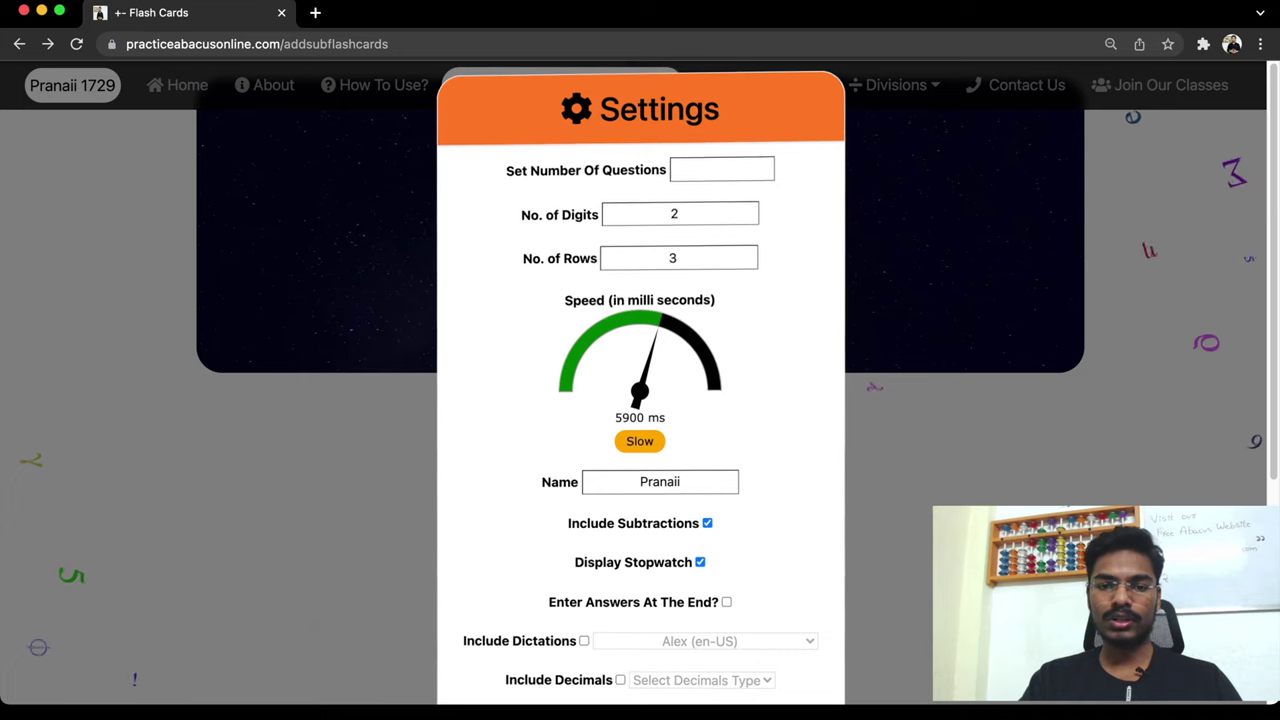
Try a speed of 777 ms with the gauge needle and an exact speed of 500 ms
{"action": "left_click", "coordinate": [721, 171]}
{"action": "left_click_drag", "start_coordinate": [659, 328], "coordinate": [578, 376]}
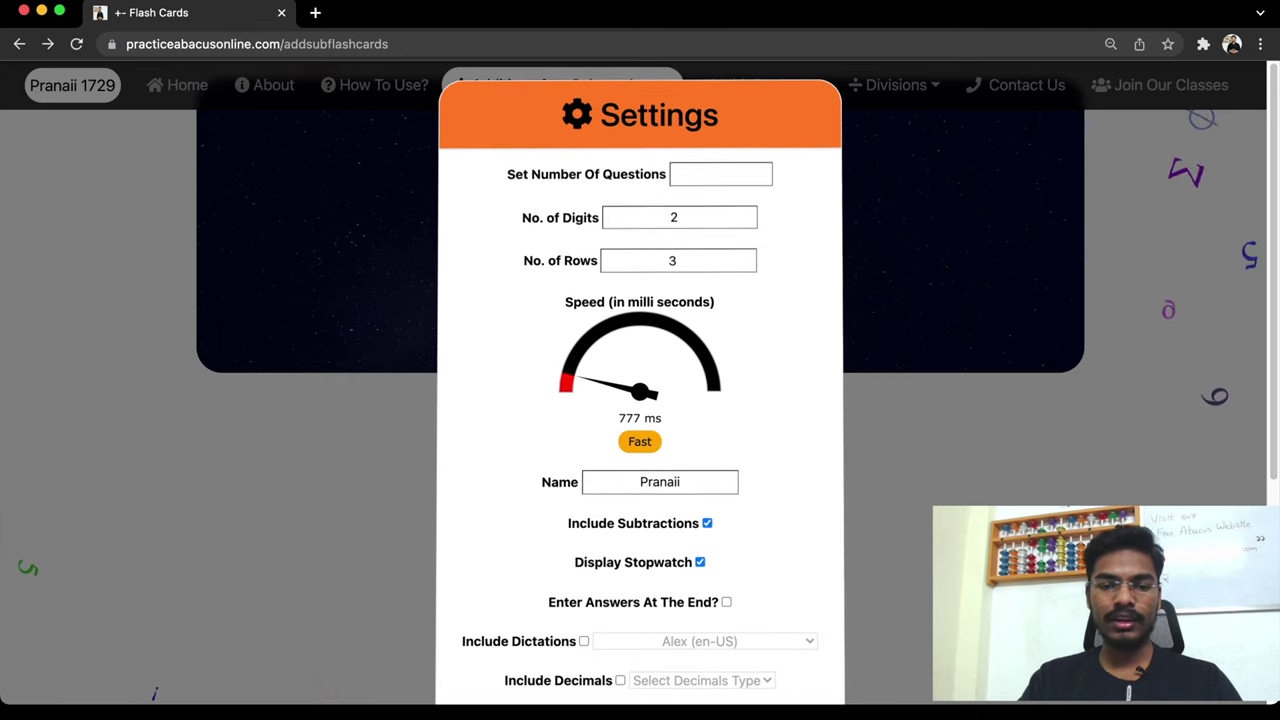
{"action": "left_click", "coordinate": [640, 433]}
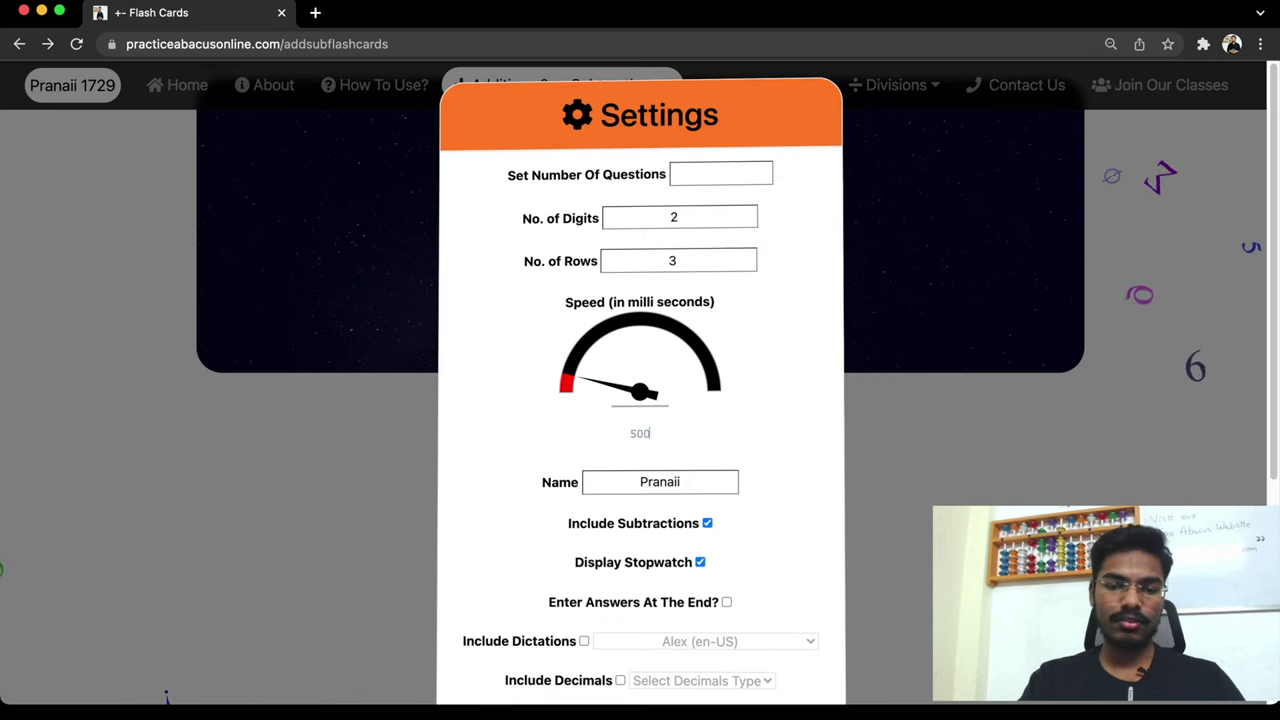
{"action": "key", "text": "Return"}
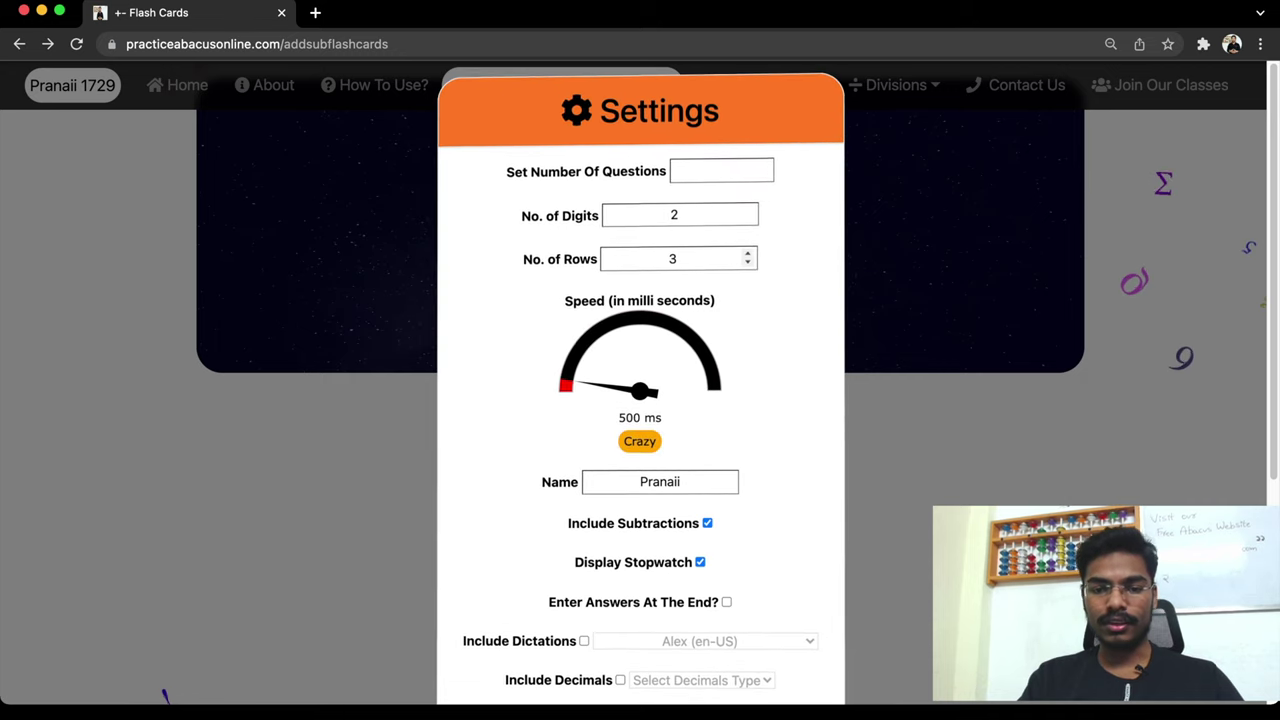
Set the number of questions to 3 and the speed to 2000 ms
{"action": "left_click", "coordinate": [684, 260]}
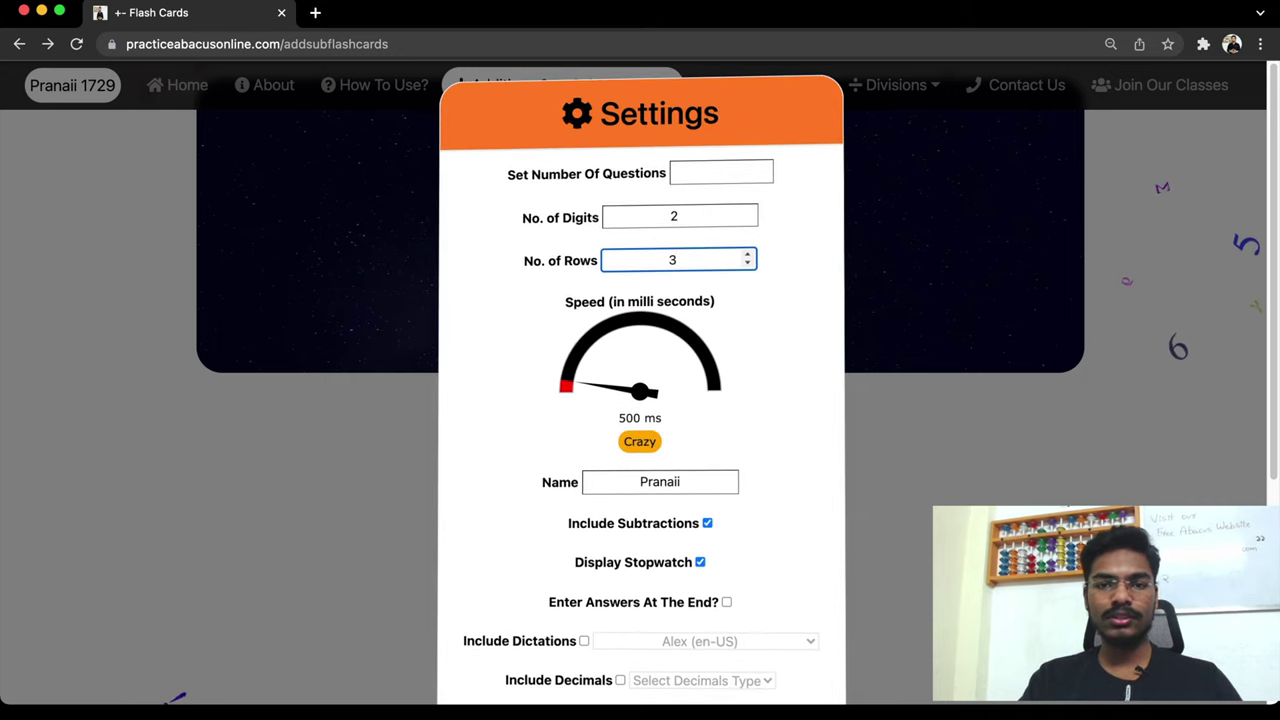
{"action": "left_click", "coordinate": [717, 172]}
{"action": "type", "text": "3"}
{"action": "double_click", "coordinate": [640, 432]}
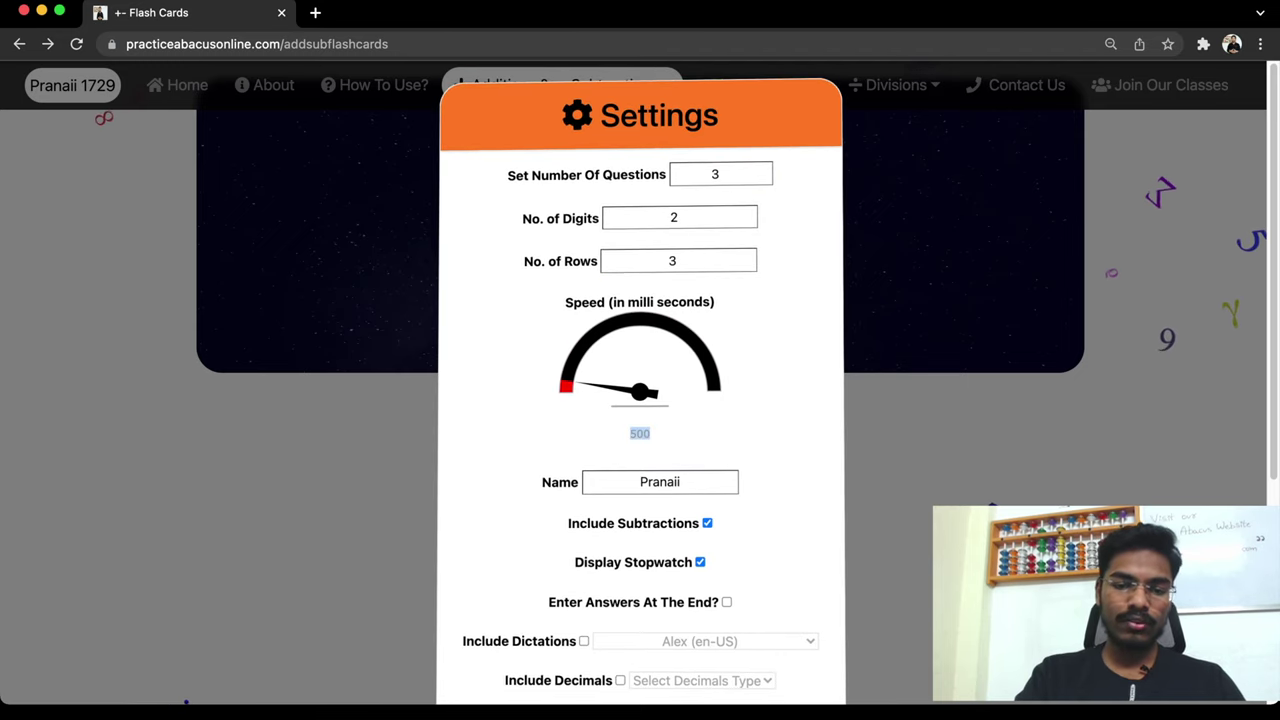
{"action": "key", "text": "Return"}
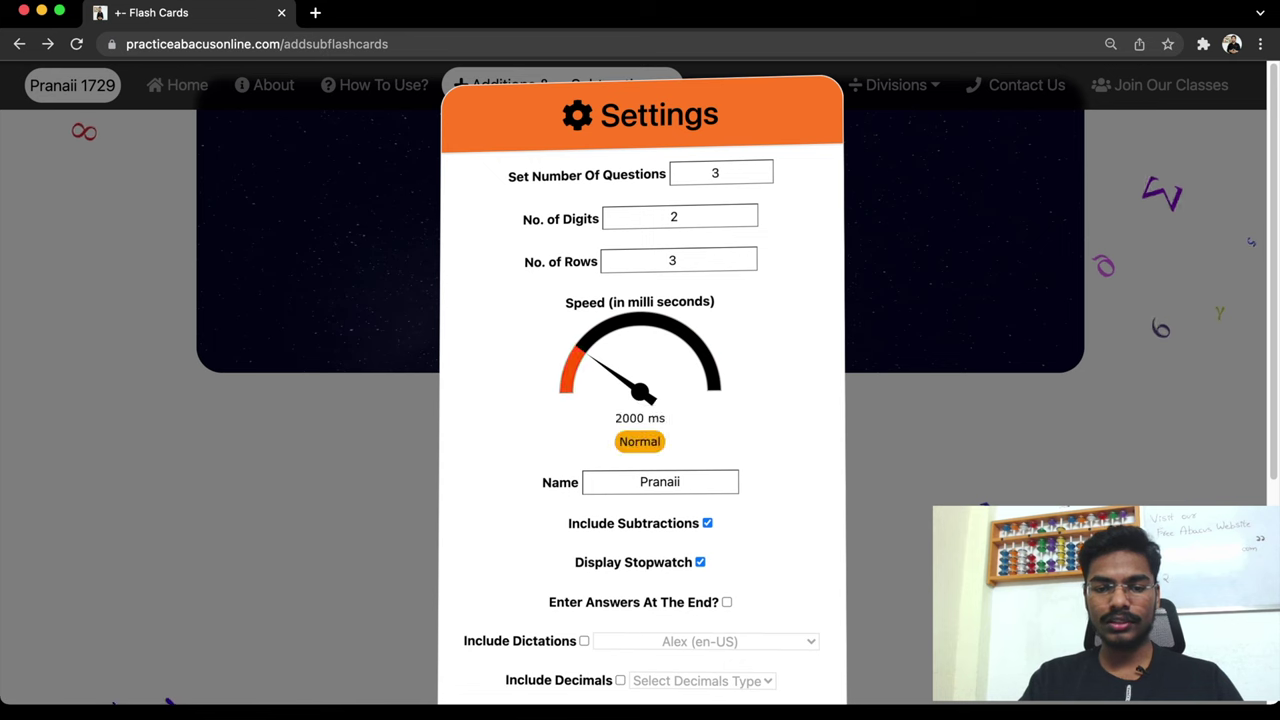
{"action": "scroll", "coordinate": [640, 400], "scroll_direction": "down", "scroll_amount": 5}
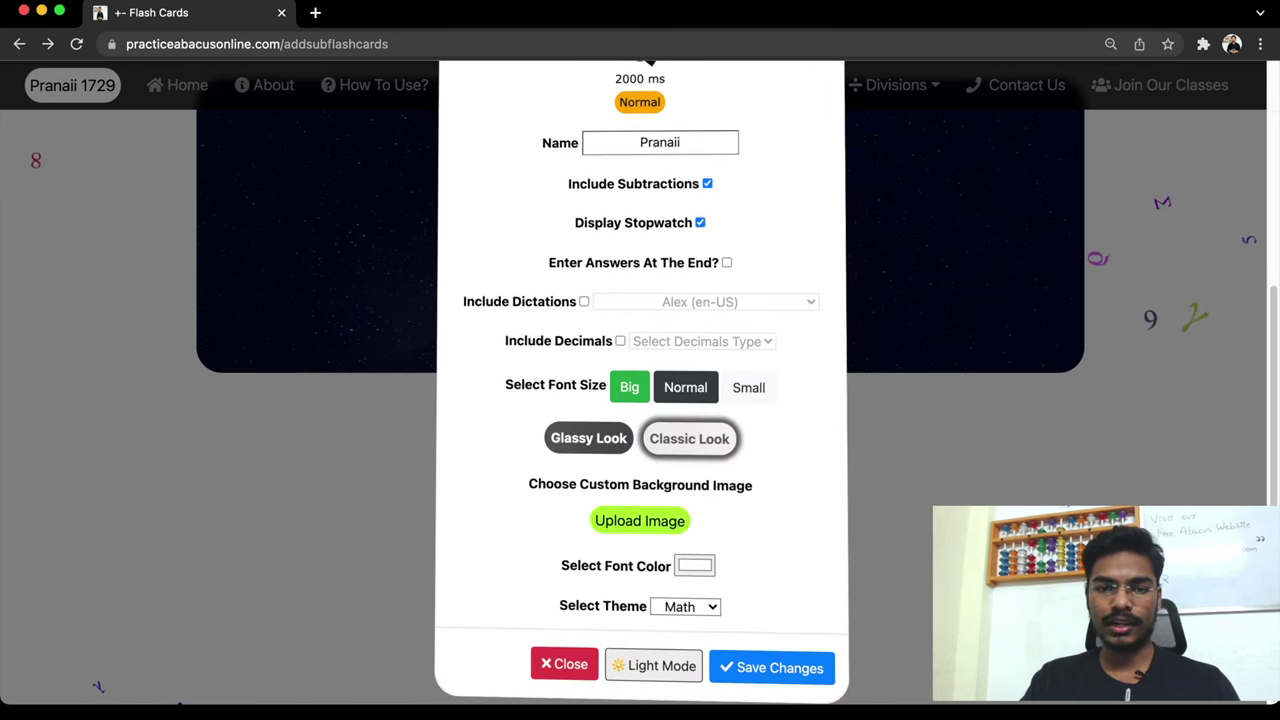
{"action": "scroll", "coordinate": [640, 400], "scroll_direction": "up", "scroll_amount": 5}
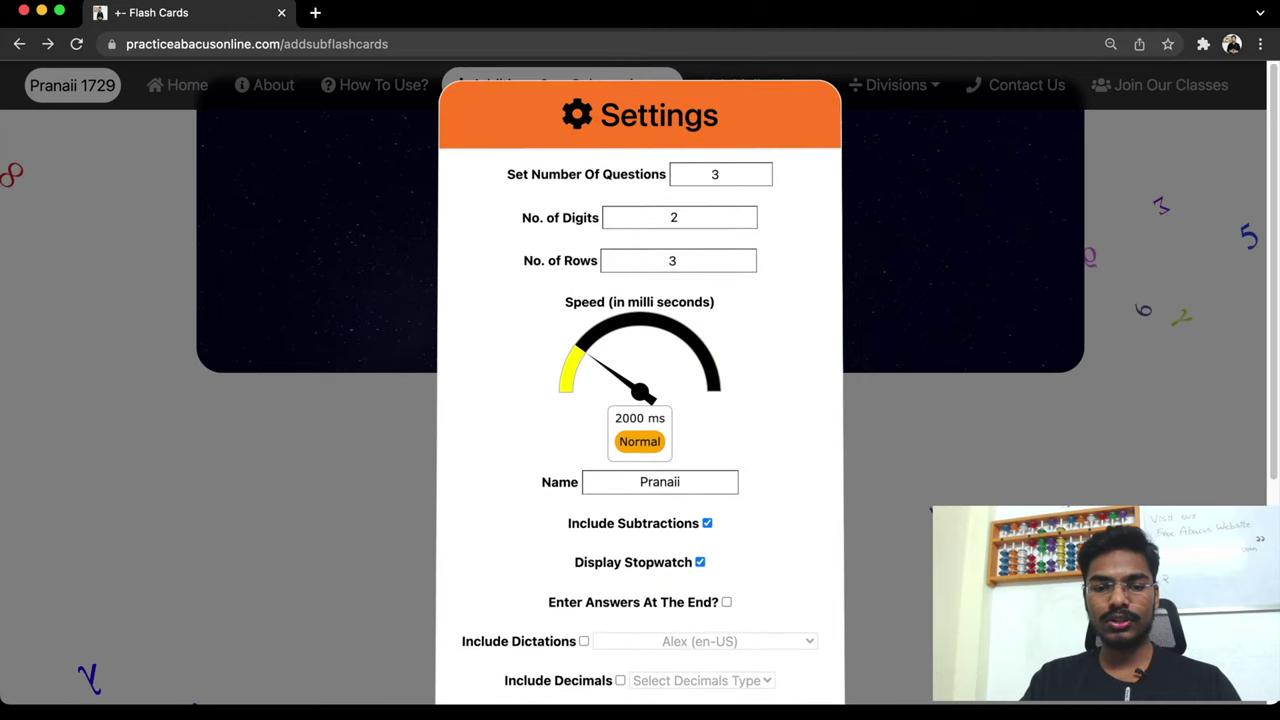
Try speeds of 1700 ms and 1400 ms for the flash cards
{"action": "left_click", "coordinate": [640, 432]}
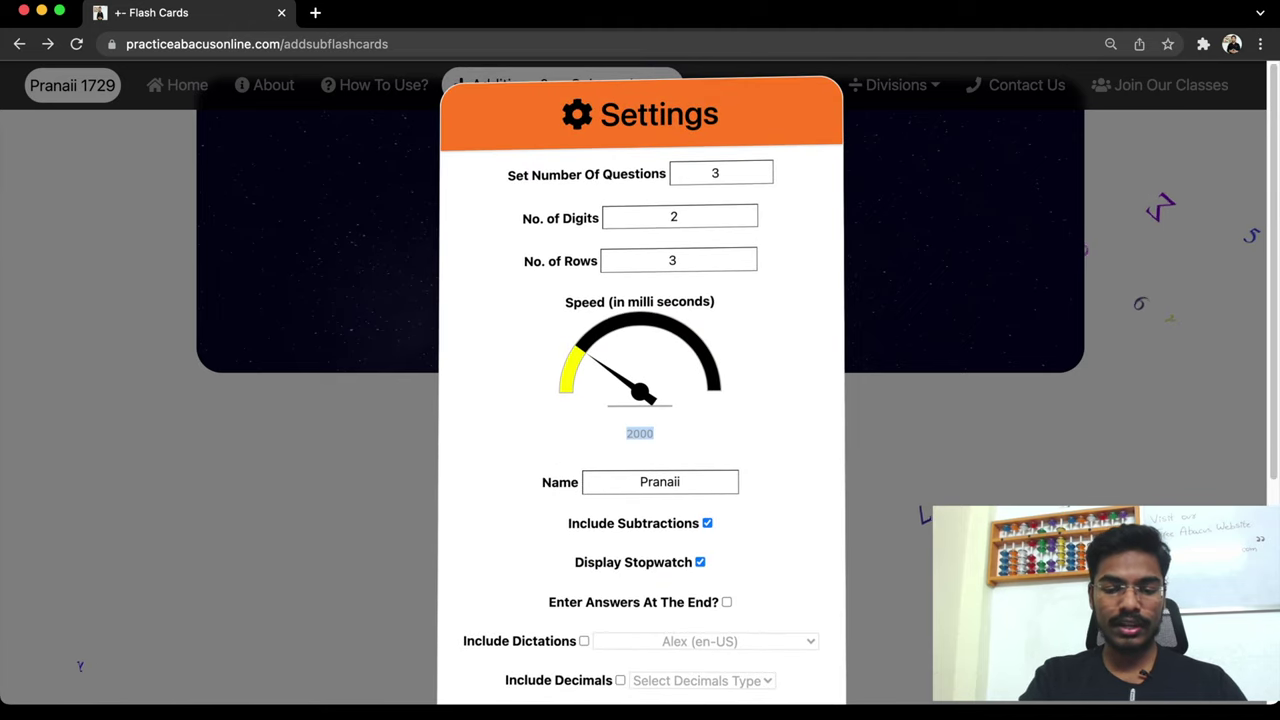
{"action": "key", "text": "Return"}
{"action": "scroll", "coordinate": [640, 400], "scroll_direction": "down", "scroll_amount": 5}
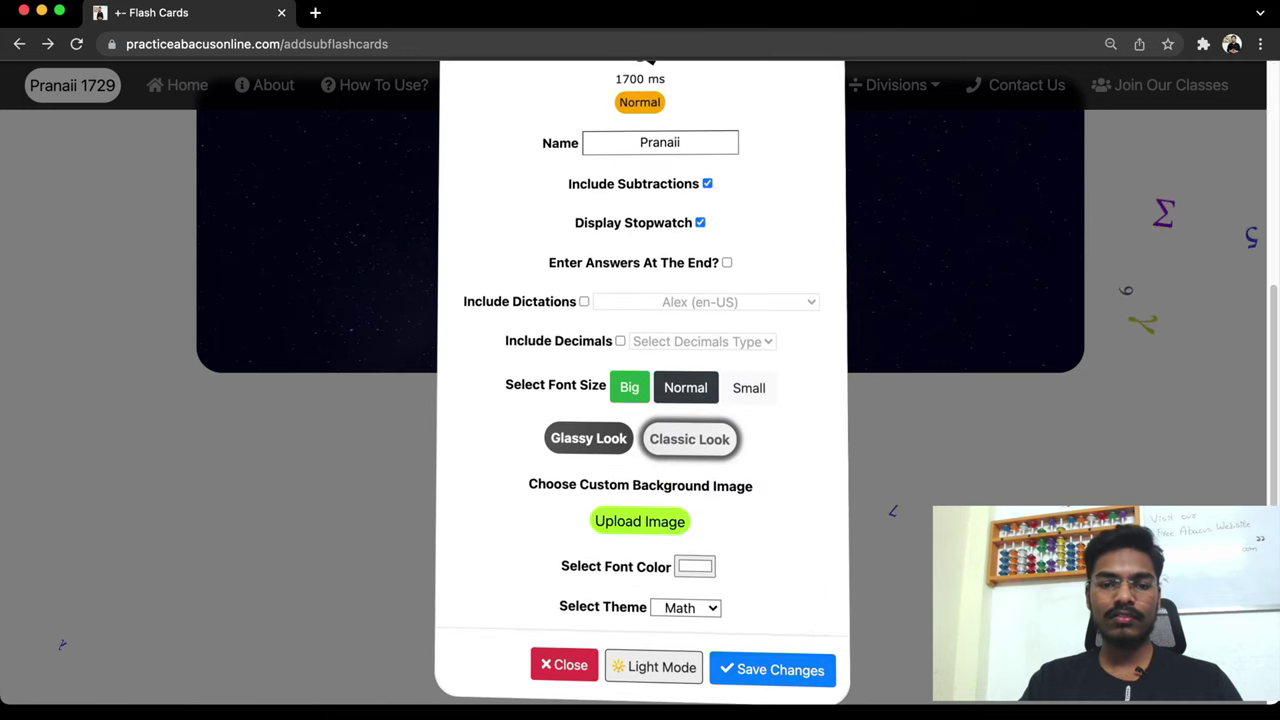
{"action": "scroll", "coordinate": [640, 345], "scroll_direction": "up", "scroll_amount": 4}
{"action": "left_click", "coordinate": [640, 344]}
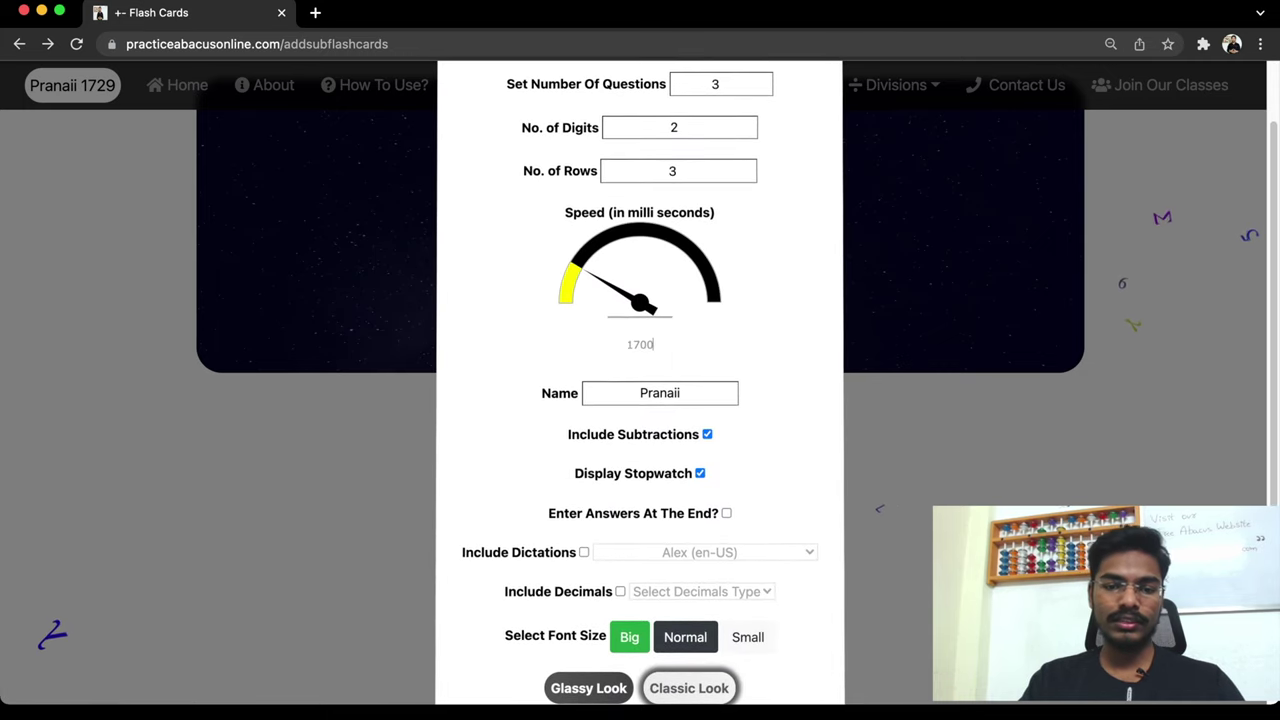
{"action": "key", "text": "super+a"}
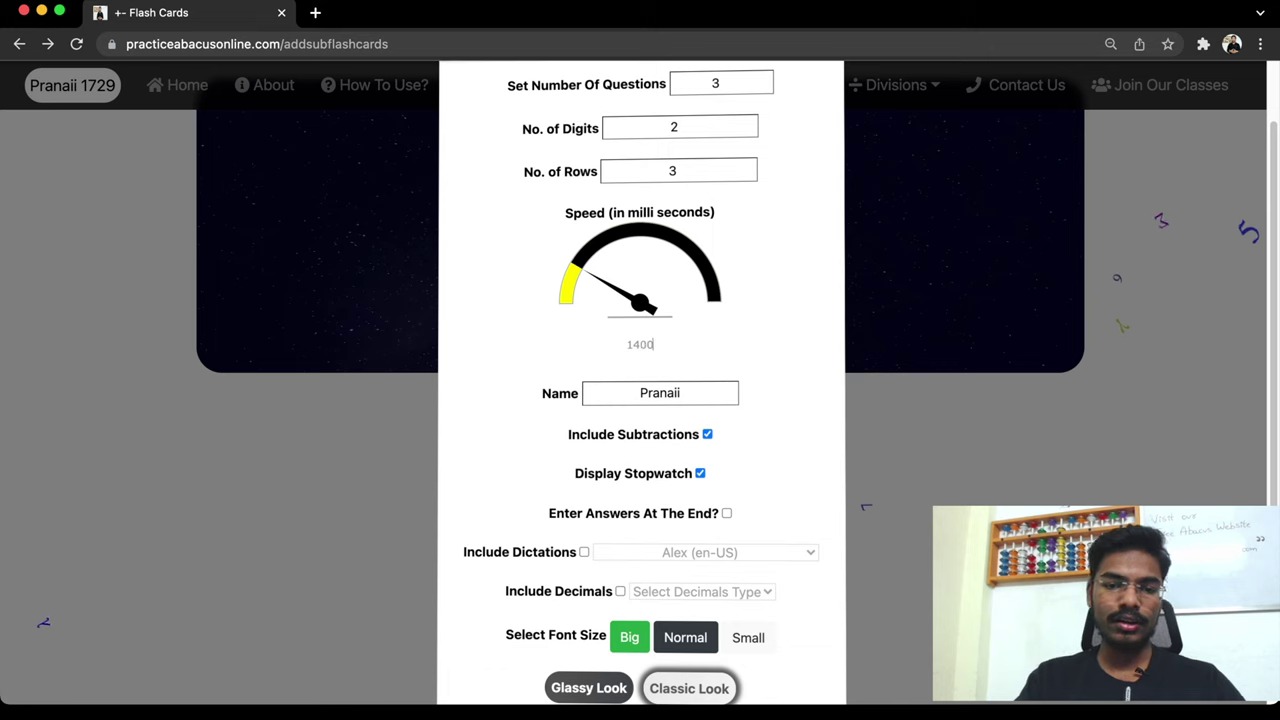
{"action": "type", "text": "1400"}
{"action": "key", "text": "Return"}
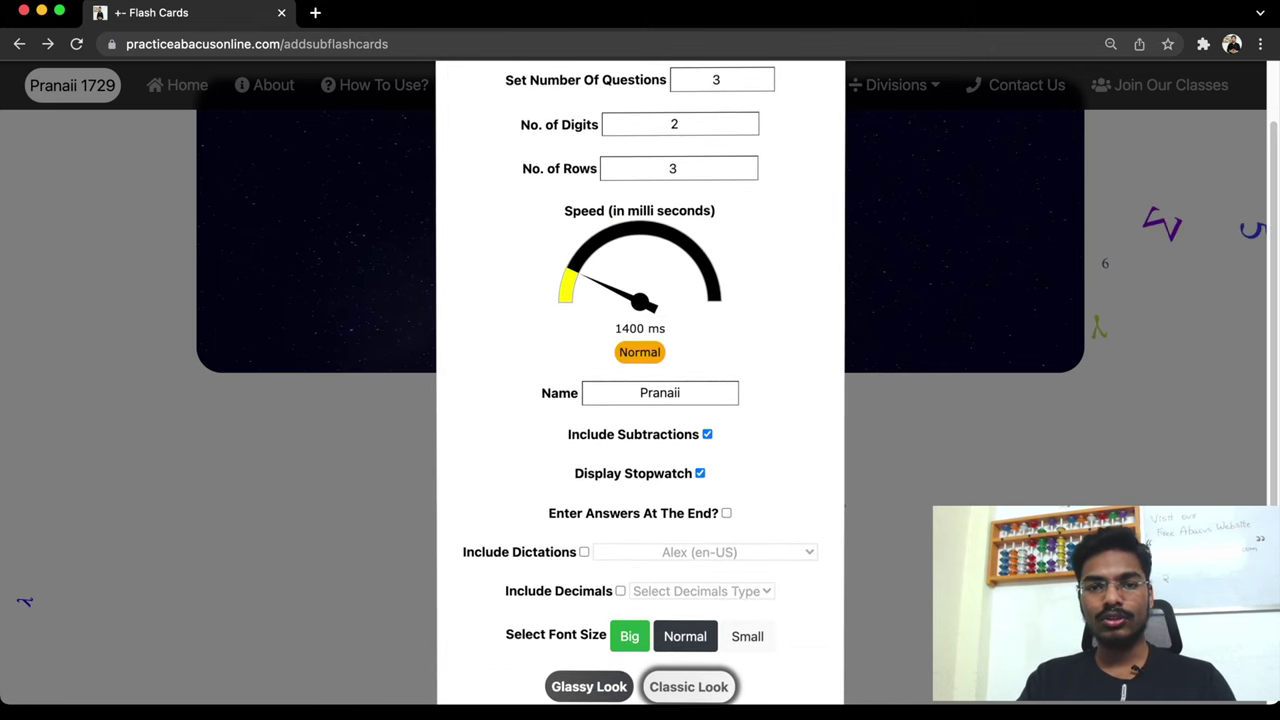
{"action": "scroll", "coordinate": [640, 400], "scroll_direction": "down", "scroll_amount": 3}
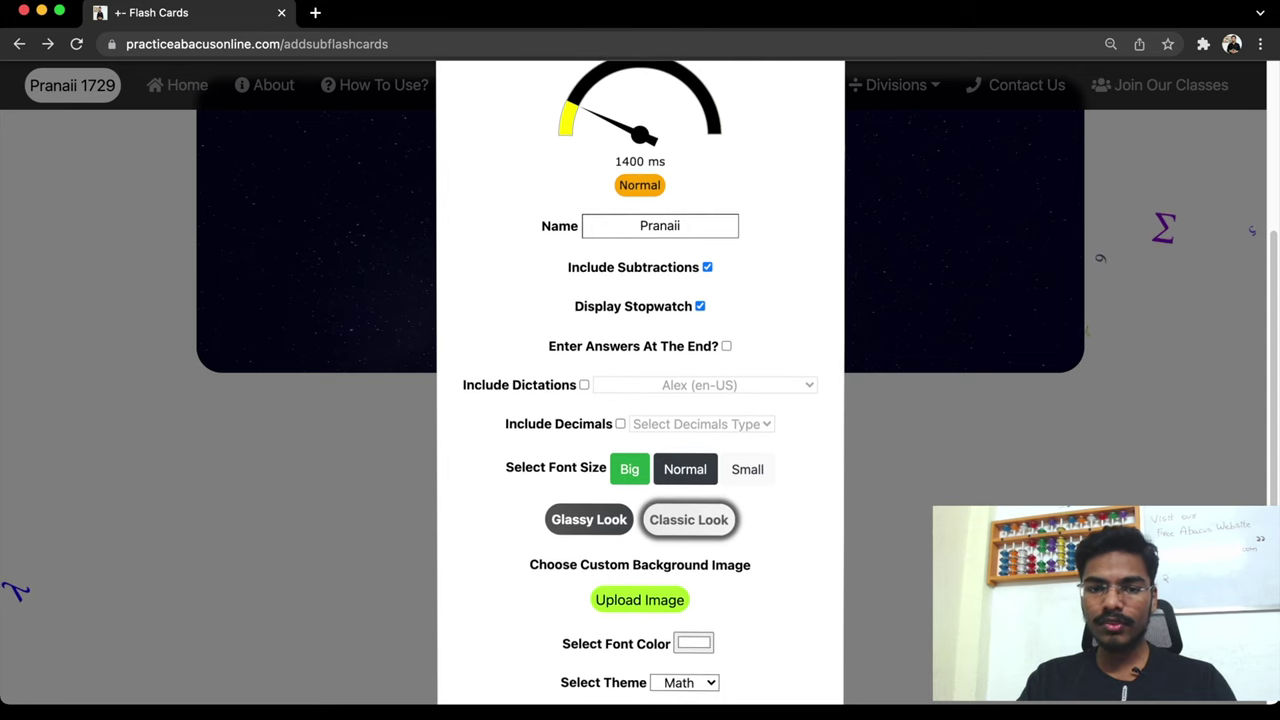
{"action": "scroll", "coordinate": [640, 400], "scroll_direction": "down", "scroll_amount": 2}
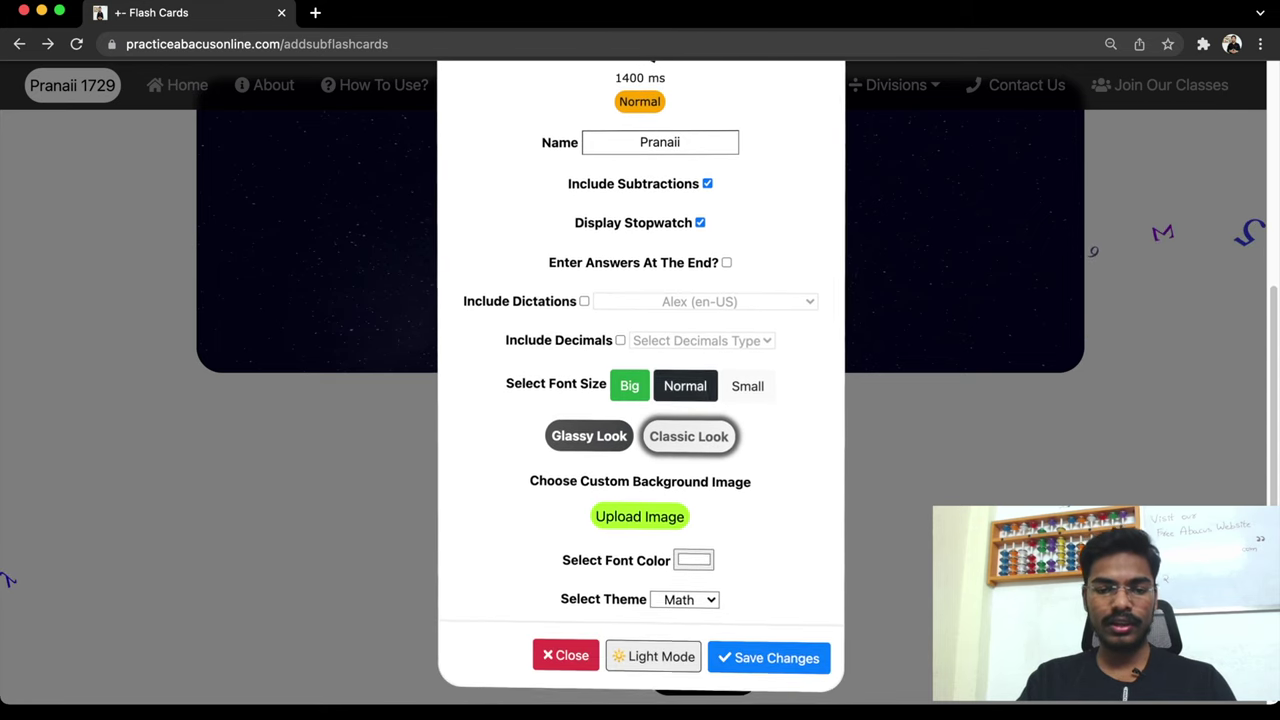
Lower the flash card speed to 317 ms on the gauge
{"action": "scroll", "coordinate": [640, 400], "scroll_direction": "up", "scroll_amount": 6}
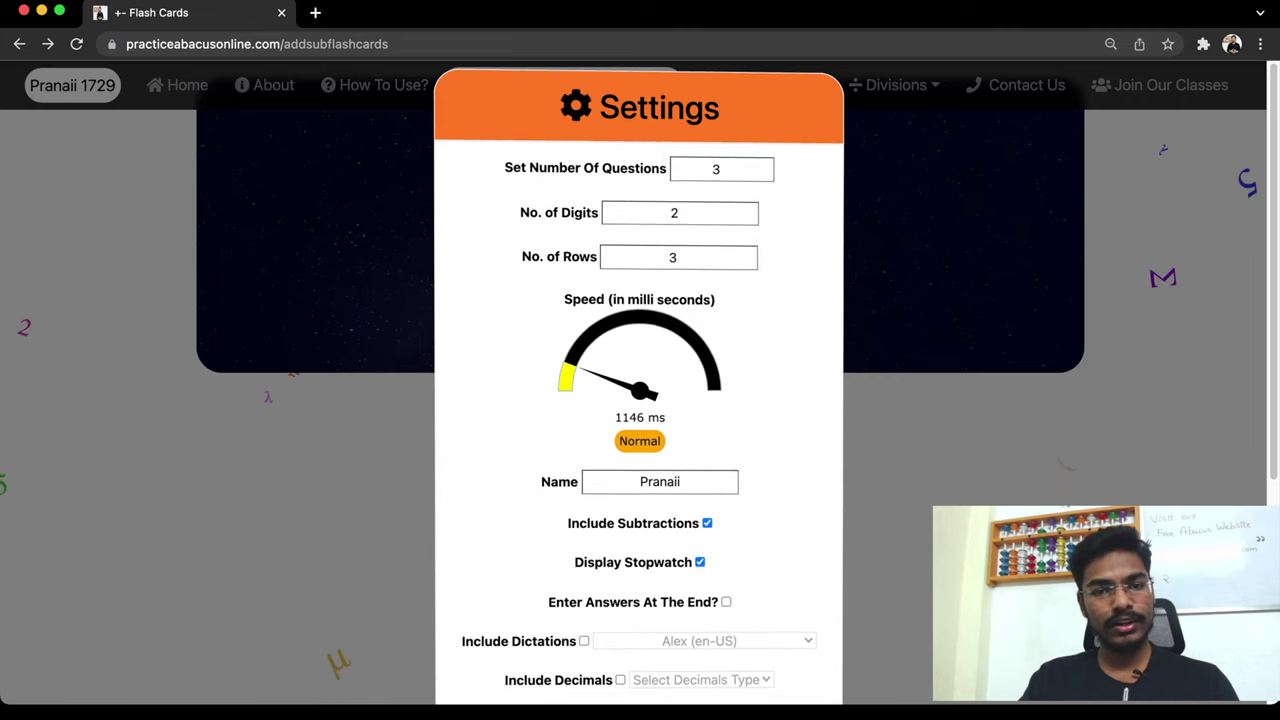
{"action": "left_click", "coordinate": [567, 376]}
{"action": "left_click", "coordinate": [566, 384]}
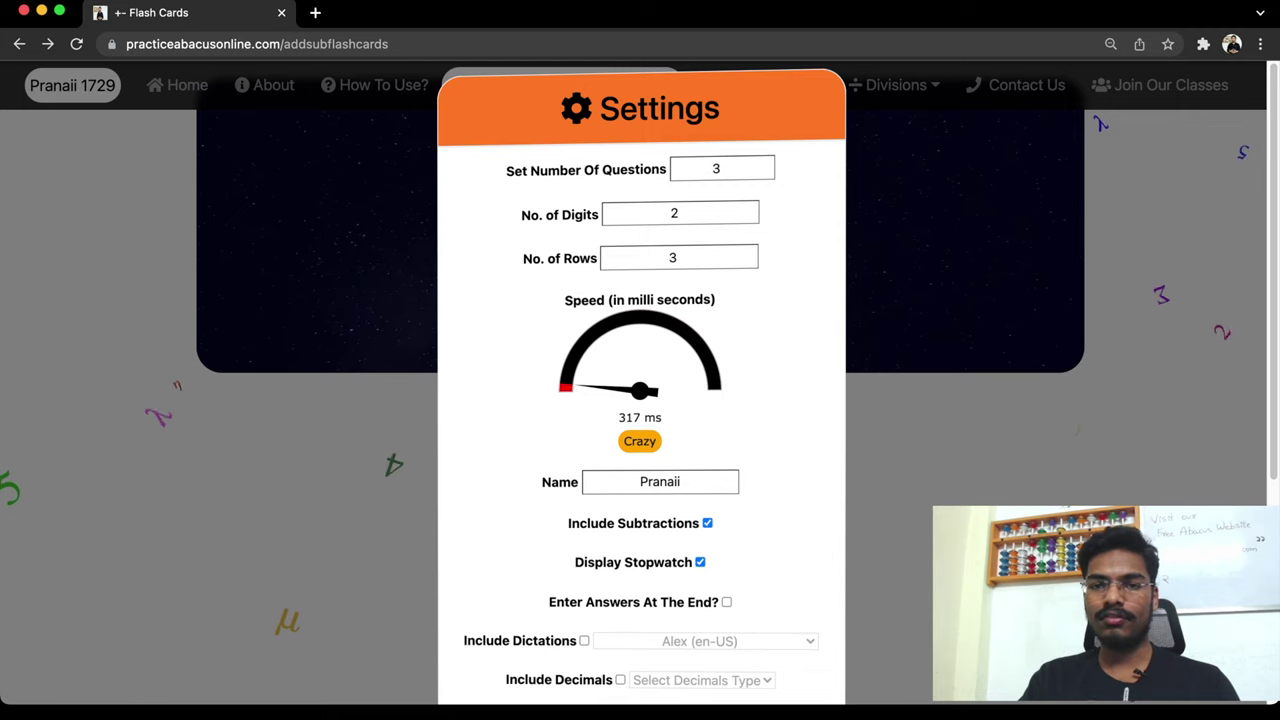
Set the number of rows to 10 and the speed to 917 ms, and save the settings
{"action": "left_click", "coordinate": [680, 257]}
{"action": "key", "text": "BackSpace"}
{"action": "type", "text": "10"}
{"action": "scroll", "coordinate": [364, 469], "scroll_direction": "down", "scroll_amount": 3}
{"action": "scroll", "coordinate": [640, 400], "scroll_direction": "down", "scroll_amount": 2}
{"action": "scroll", "coordinate": [640, 400], "scroll_direction": "up", "scroll_amount": 1}
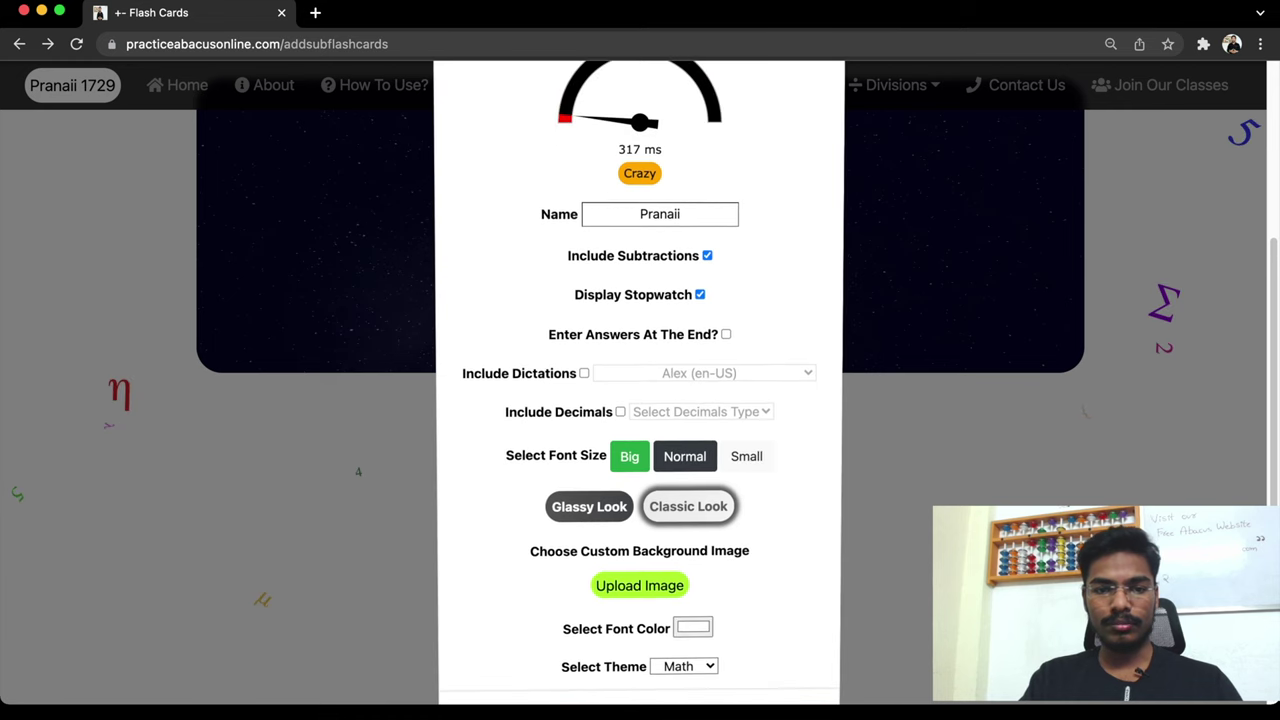
{"action": "scroll", "coordinate": [640, 150], "scroll_direction": "up", "scroll_amount": 1}
{"action": "scroll", "coordinate": [746, 455], "scroll_direction": "down", "scroll_amount": 1}
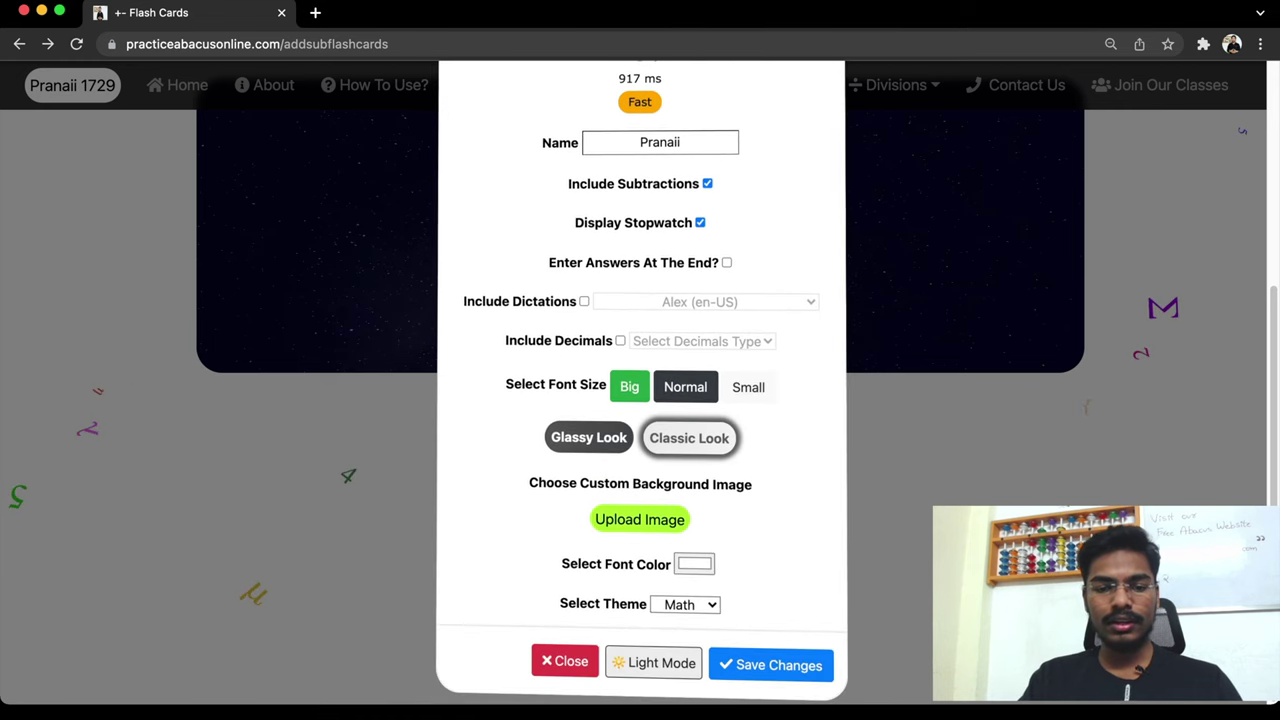
{"action": "left_click", "coordinate": [771, 664]}
Start the flash cards and submit 41 as the answer to the first question
{"action": "left_click", "coordinate": [576, 517]}
{"action": "scroll", "coordinate": [576, 517], "scroll_direction": "up", "scroll_amount": 1}
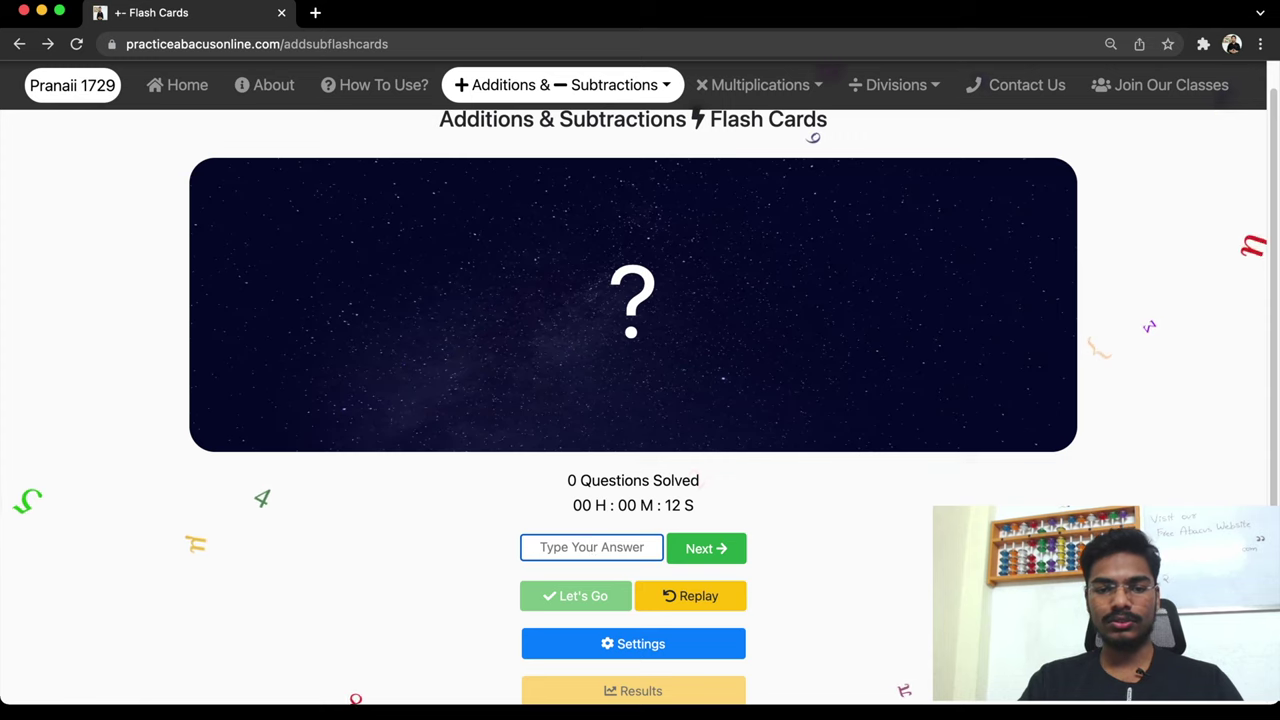
{"action": "left_click", "coordinate": [632, 300]}
{"action": "double_click", "coordinate": [632, 300]}
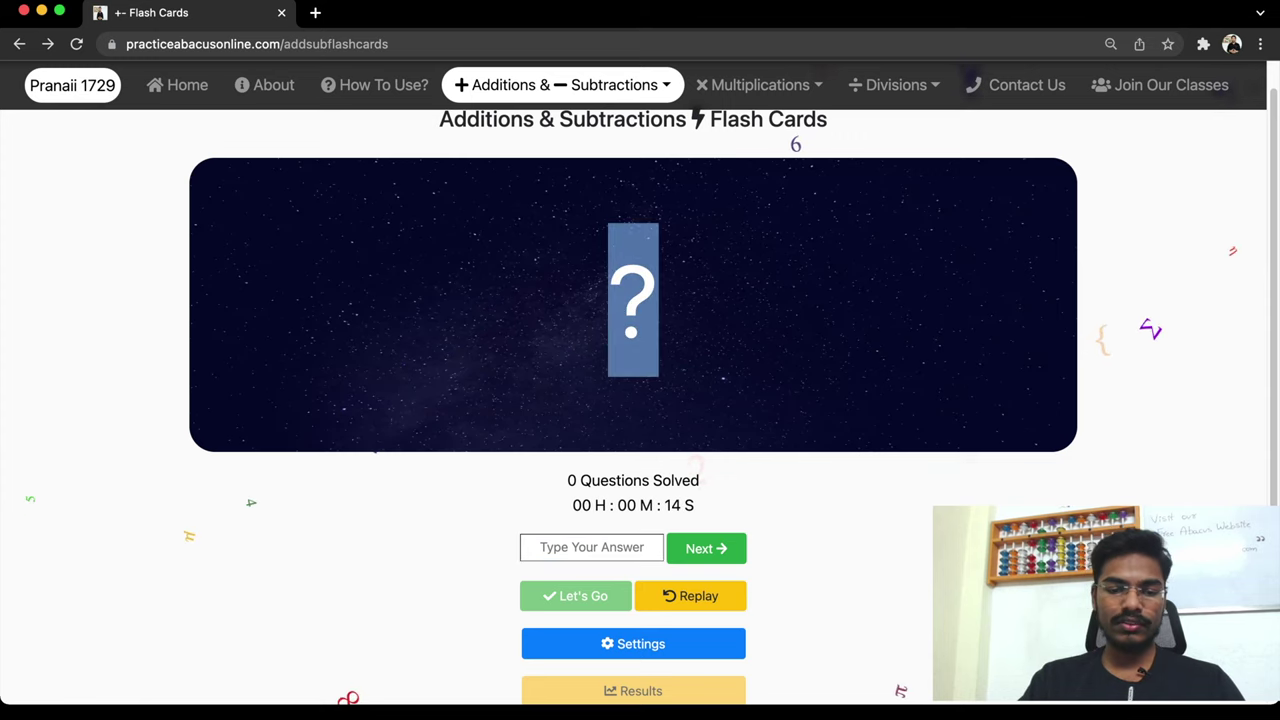
{"action": "left_click", "coordinate": [597, 547]}
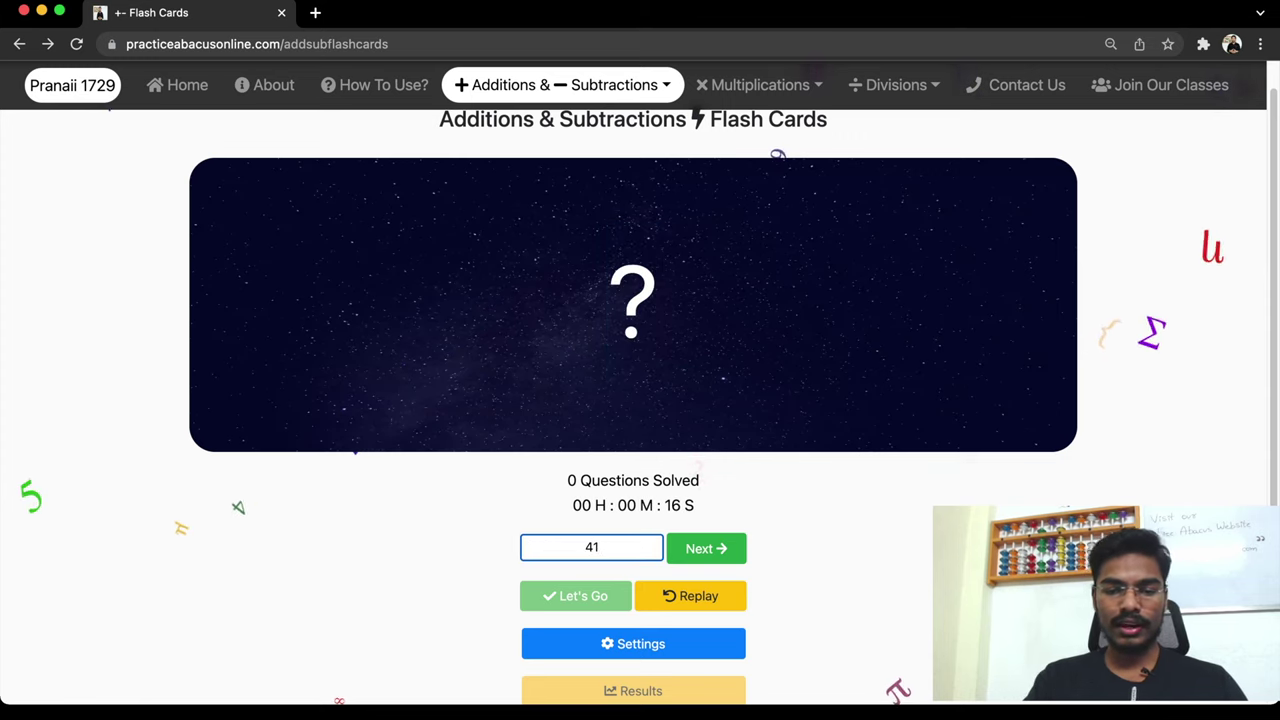
{"action": "key", "text": "Return"}
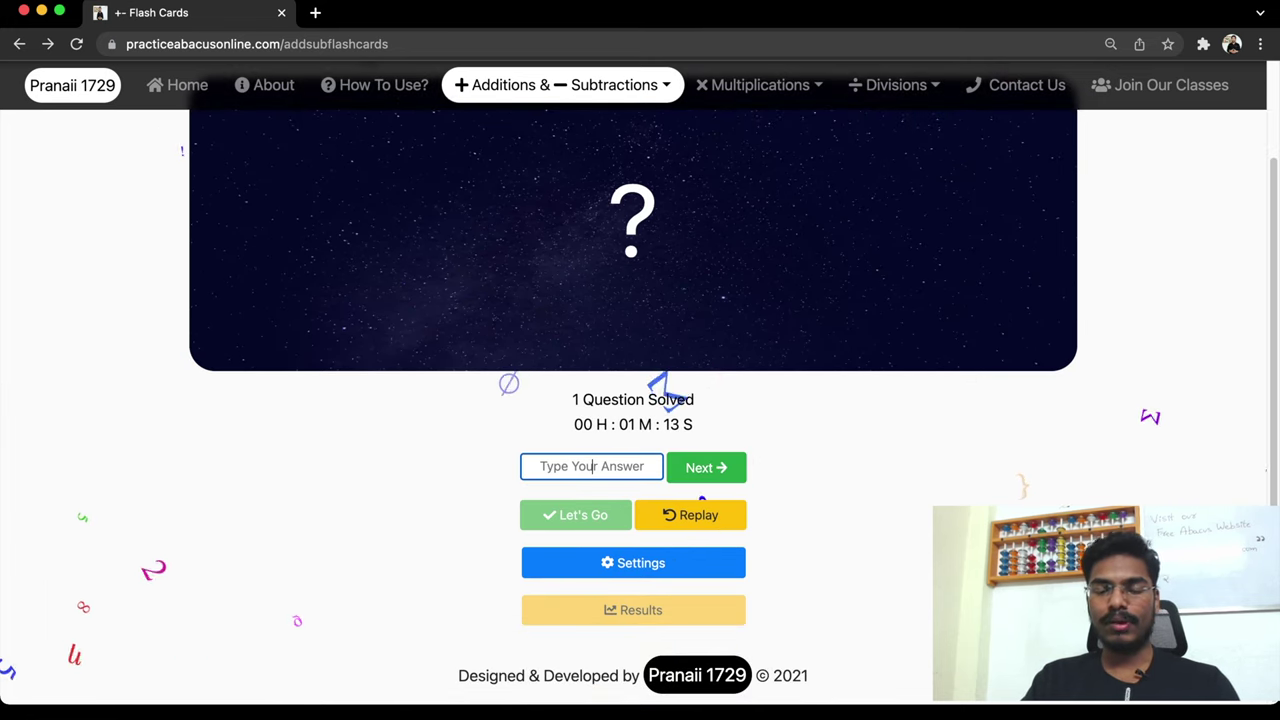
Leave the second question's answer blank and move on to the next flash card question
{"action": "scroll", "coordinate": [593, 466], "scroll_direction": "up", "scroll_amount": 1}
{"action": "scroll", "coordinate": [633, 400], "scroll_direction": "up", "scroll_amount": 1}
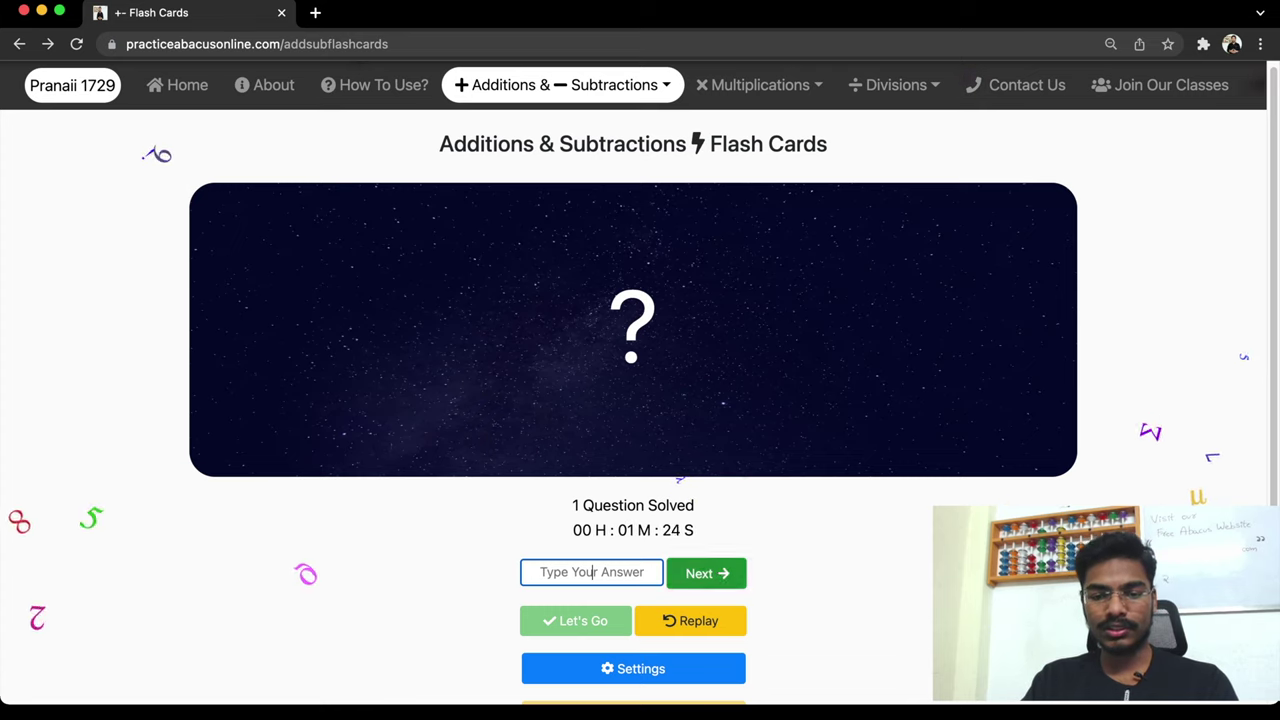
{"action": "left_click", "coordinate": [706, 573]}
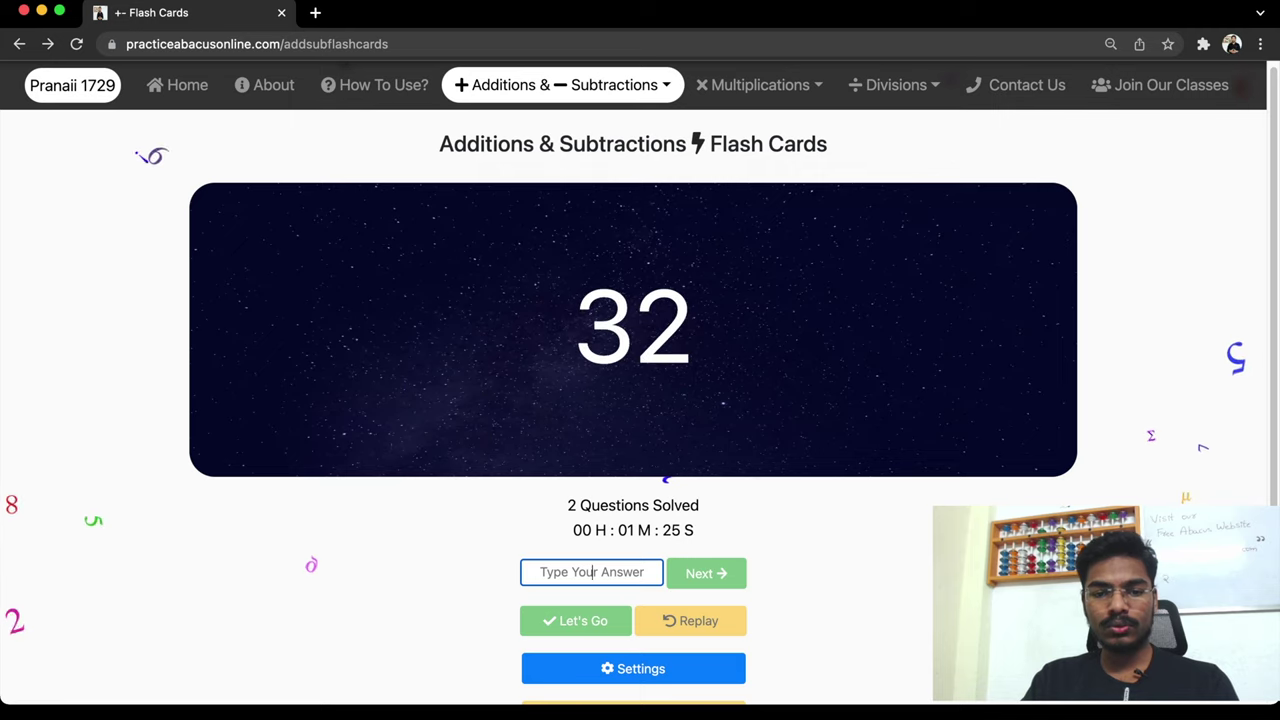
{"action": "left_click_drag", "start_coordinate": [576, 326], "coordinate": [660, 326]}
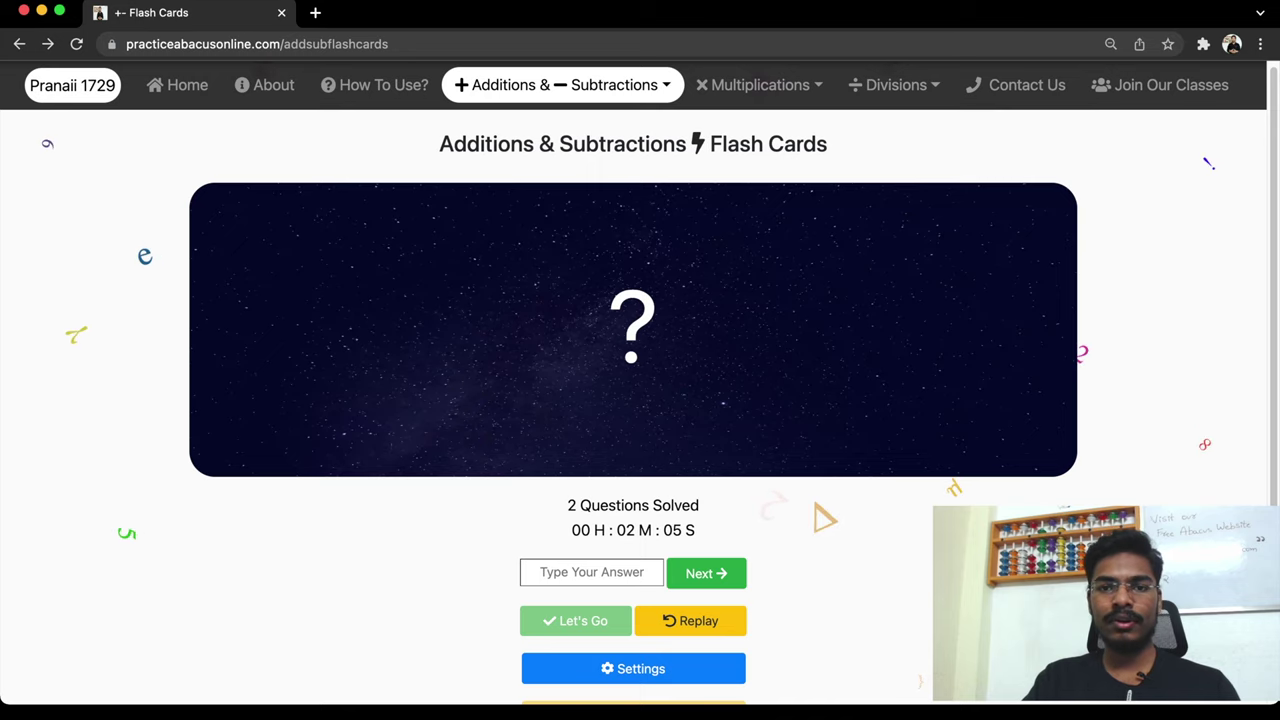
Replay the number sequence of the current flash card question and watch it through to the end
{"action": "scroll", "coordinate": [633, 400], "scroll_direction": "down", "scroll_amount": 1}
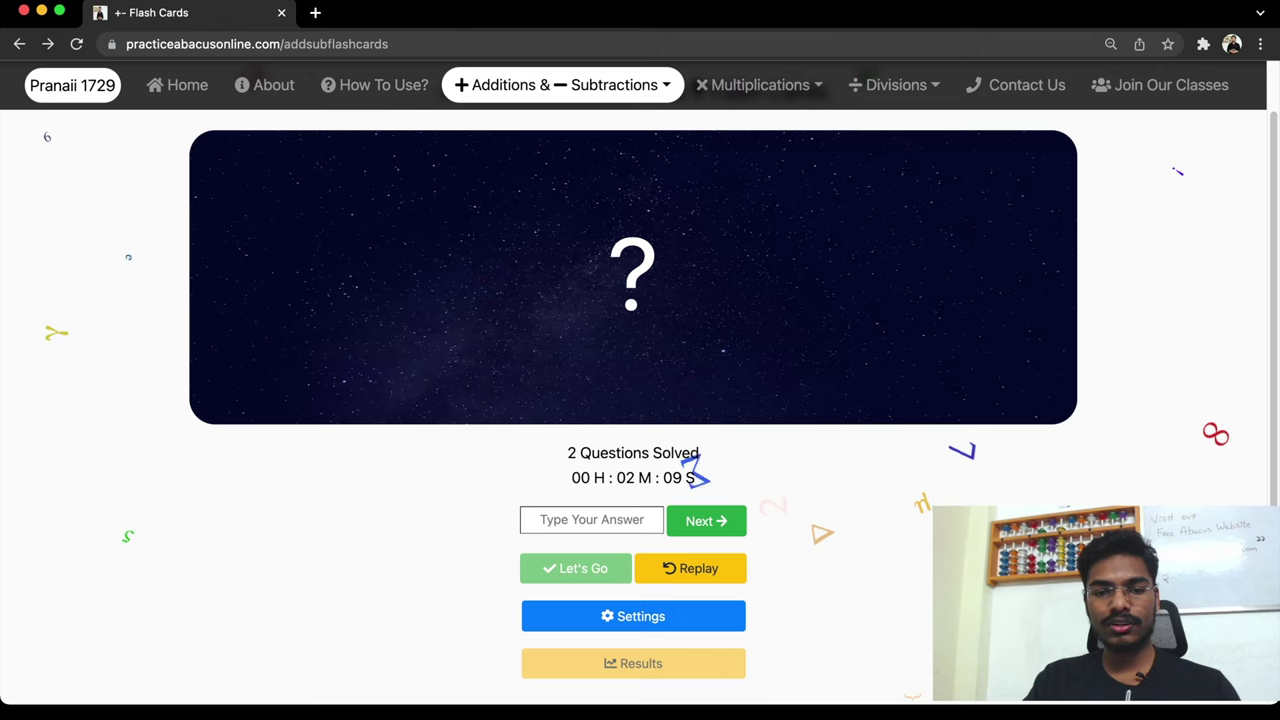
{"action": "double_click", "coordinate": [633, 273]}
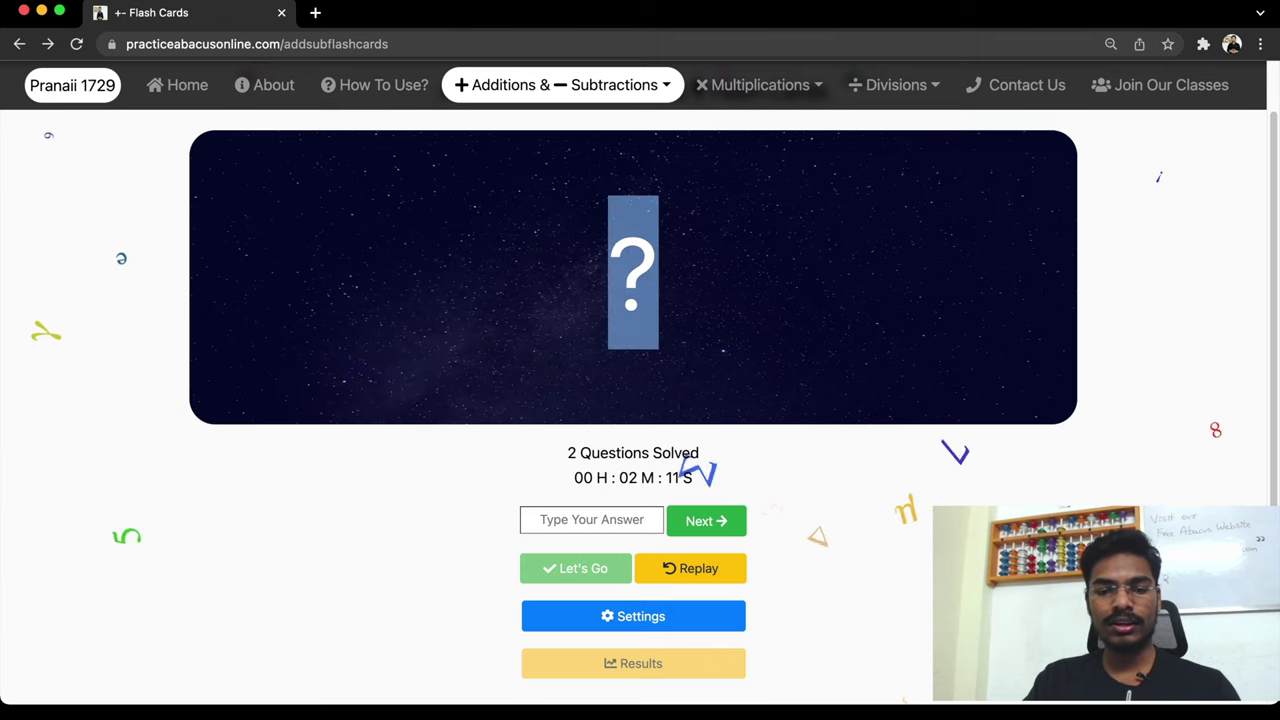
{"action": "left_click", "coordinate": [690, 568]}
{"action": "scroll", "coordinate": [690, 568], "scroll_direction": "up", "scroll_amount": 1}
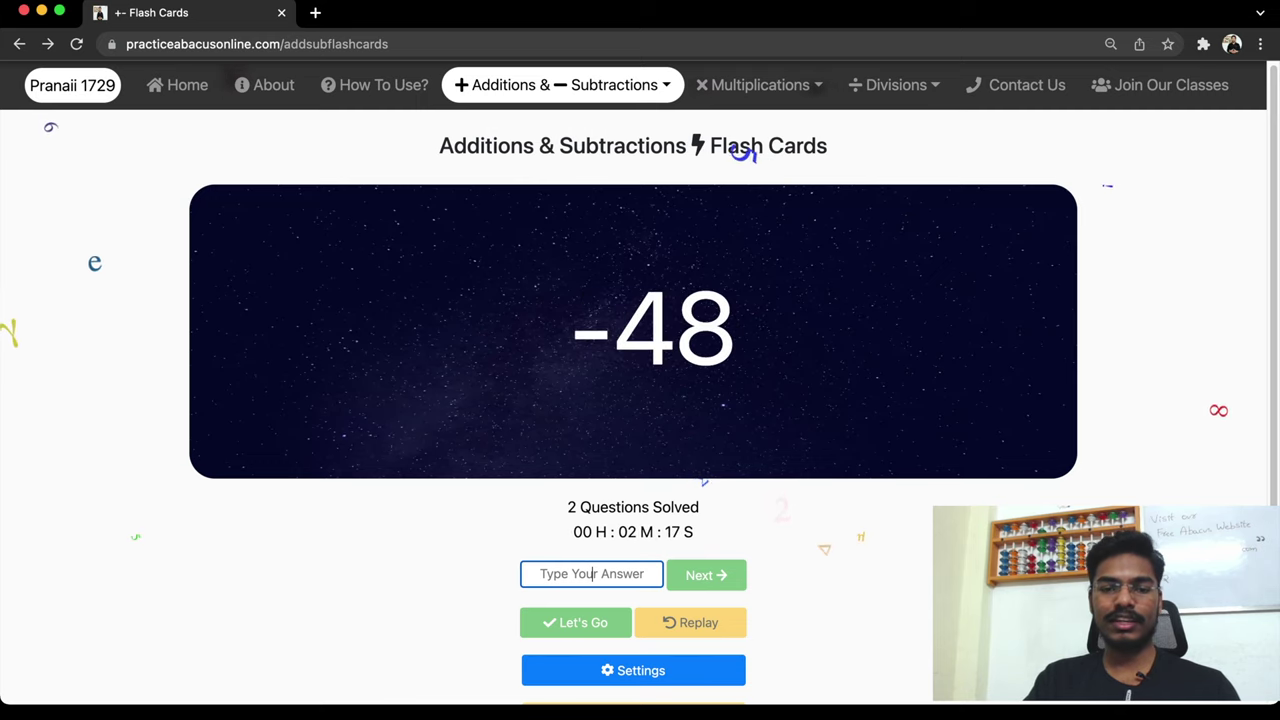
{"action": "scroll", "coordinate": [640, 400], "scroll_direction": "down", "scroll_amount": 2}
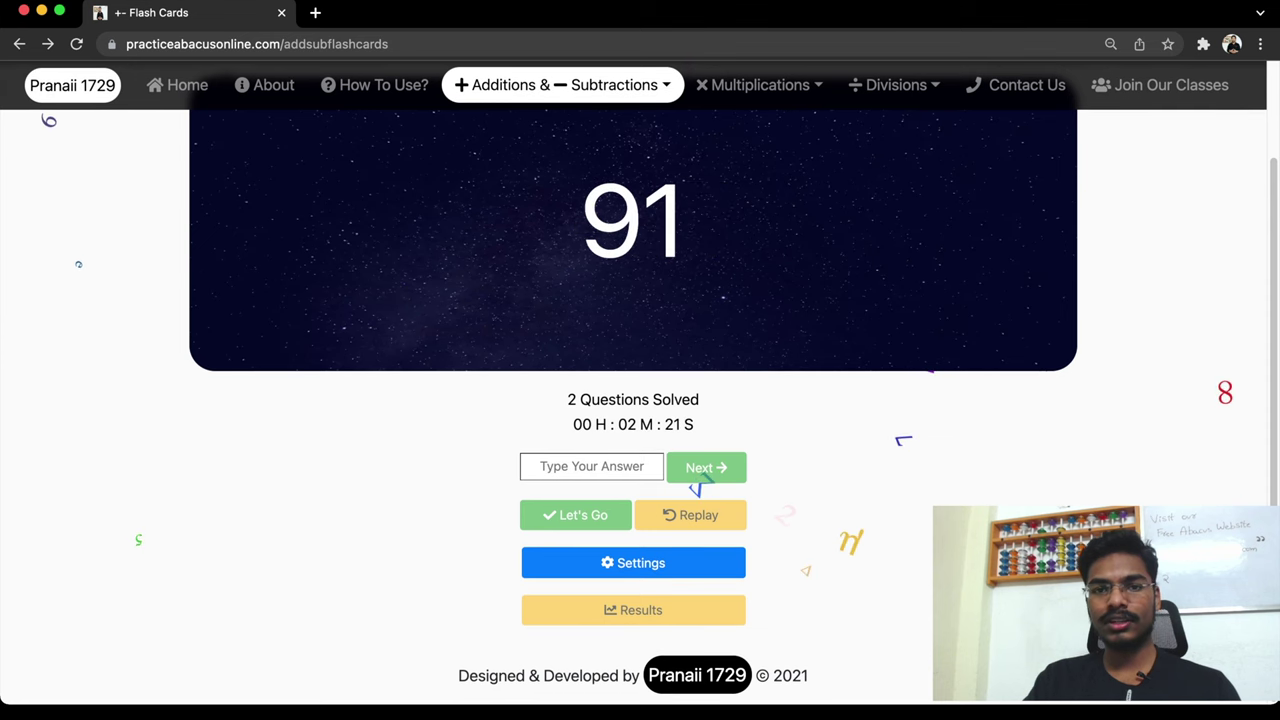
{"action": "scroll", "coordinate": [640, 400], "scroll_direction": "up", "scroll_amount": 2}
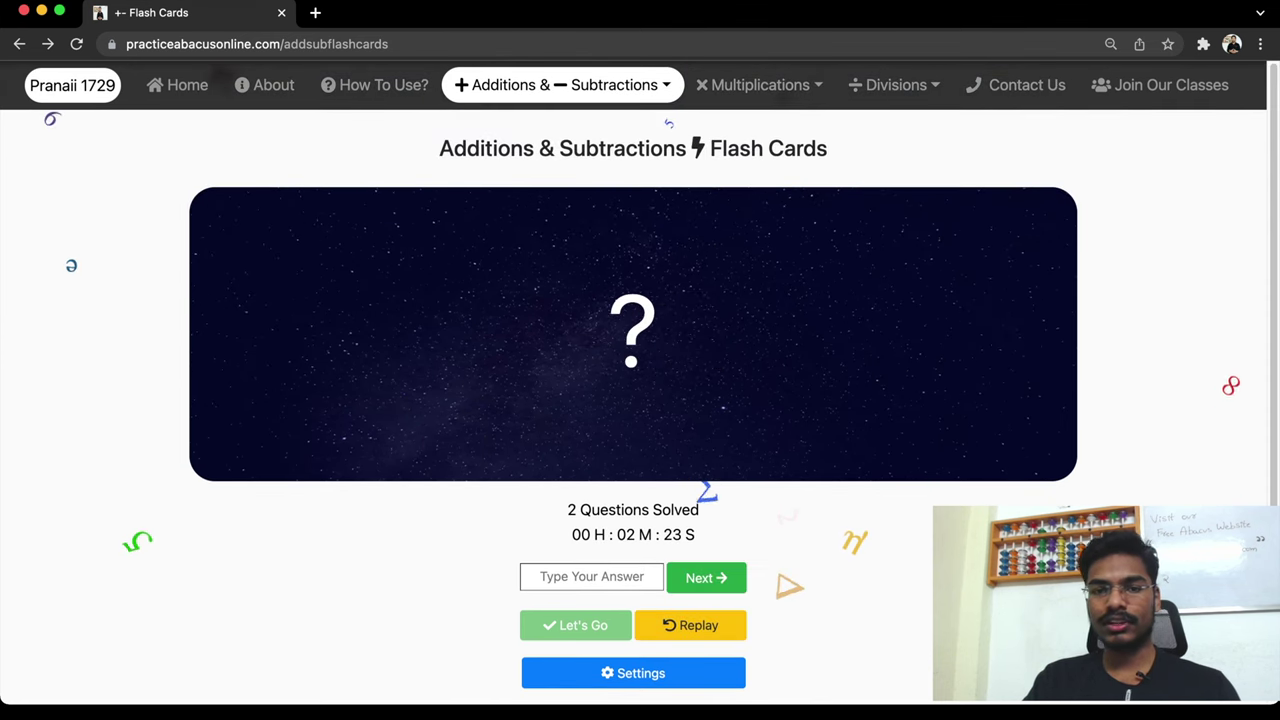